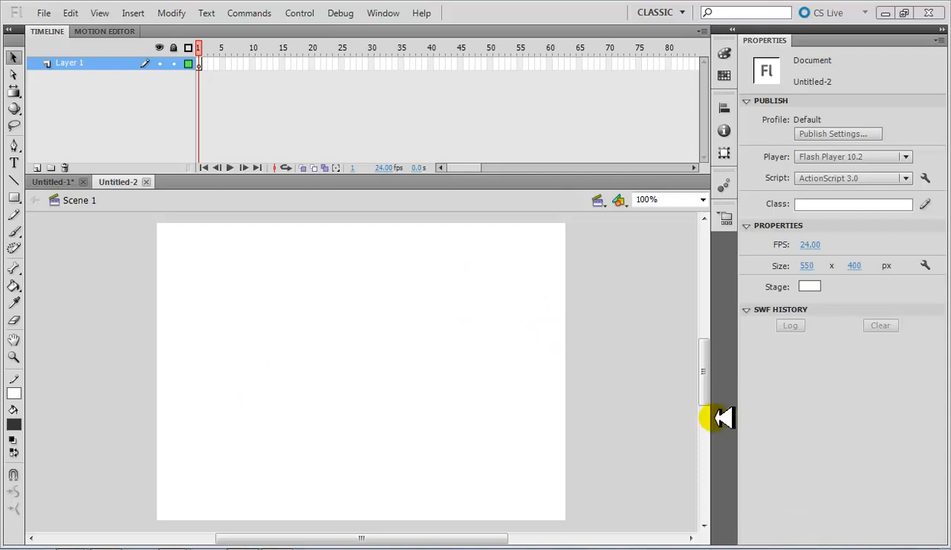
drag(703, 389, 712, 386)
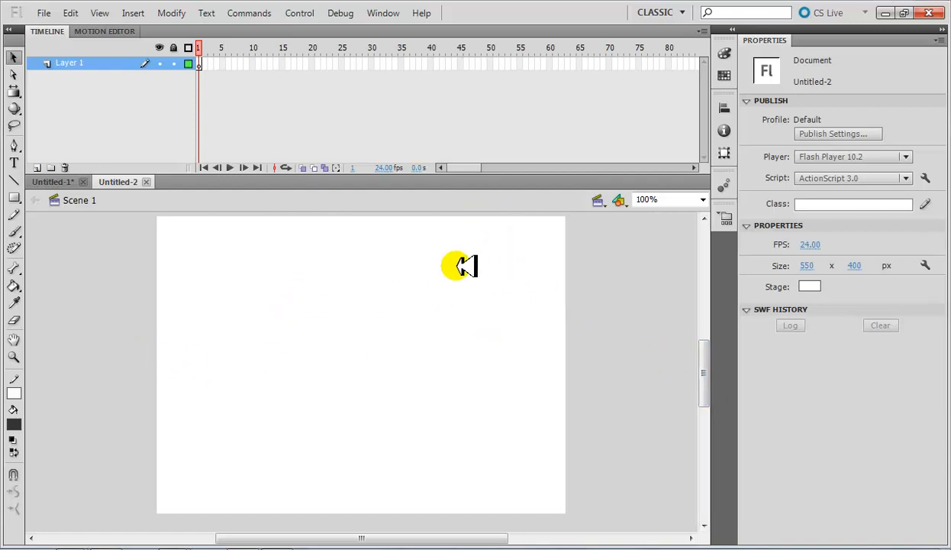
click(378, 15)
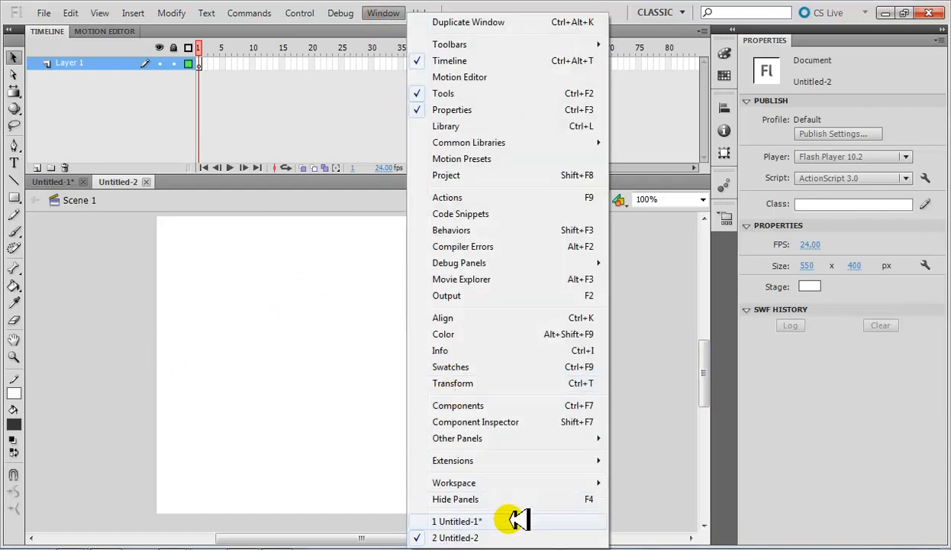
mouse_move(520, 484)
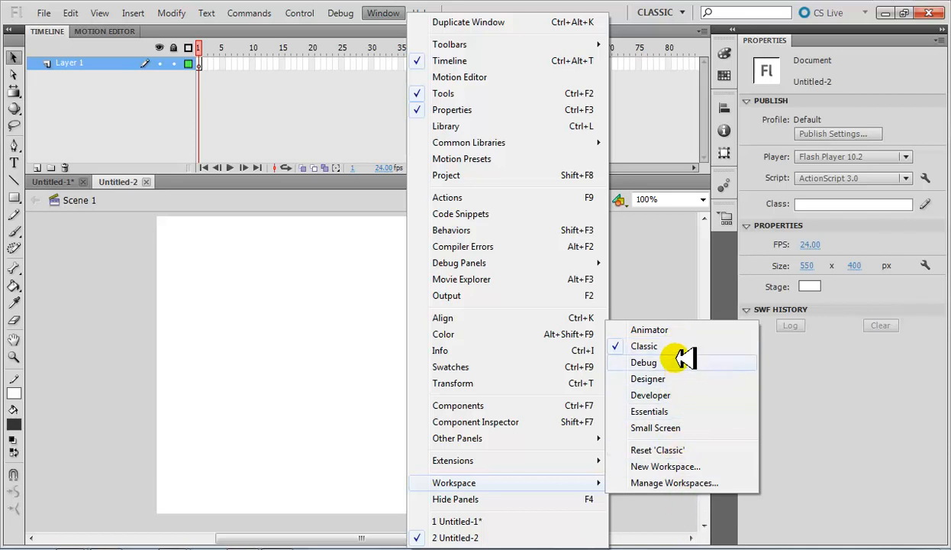
click(662, 281)
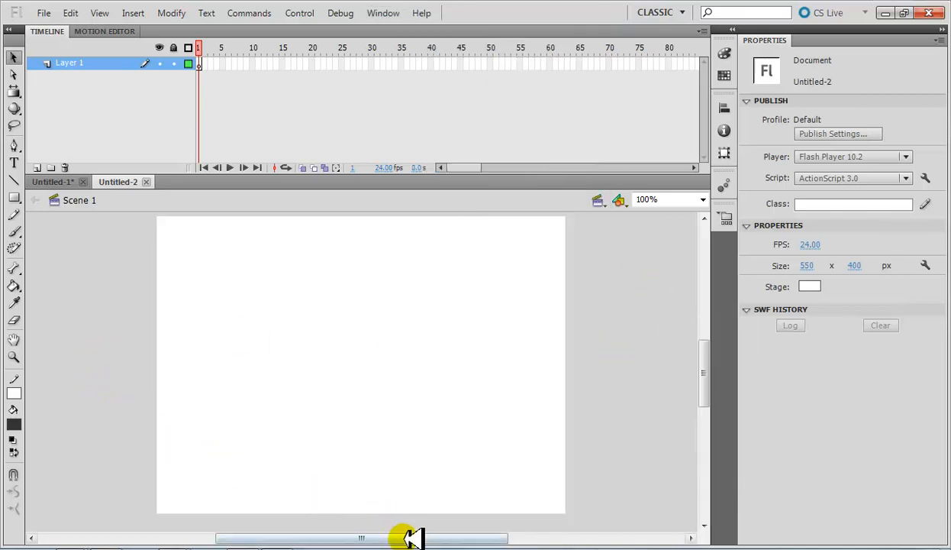
mouse_move(409, 538)
mouse_down()
mouse_move(441, 535)
mouse_move(397, 535)
mouse_up()
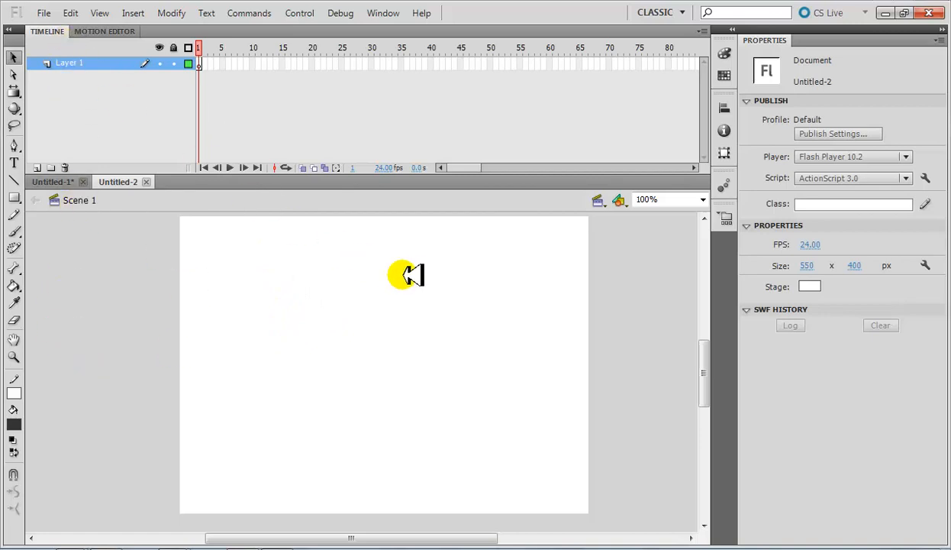
- Set the document's background color to bright green (#00FF00) in the document properties
right_click(368, 359)
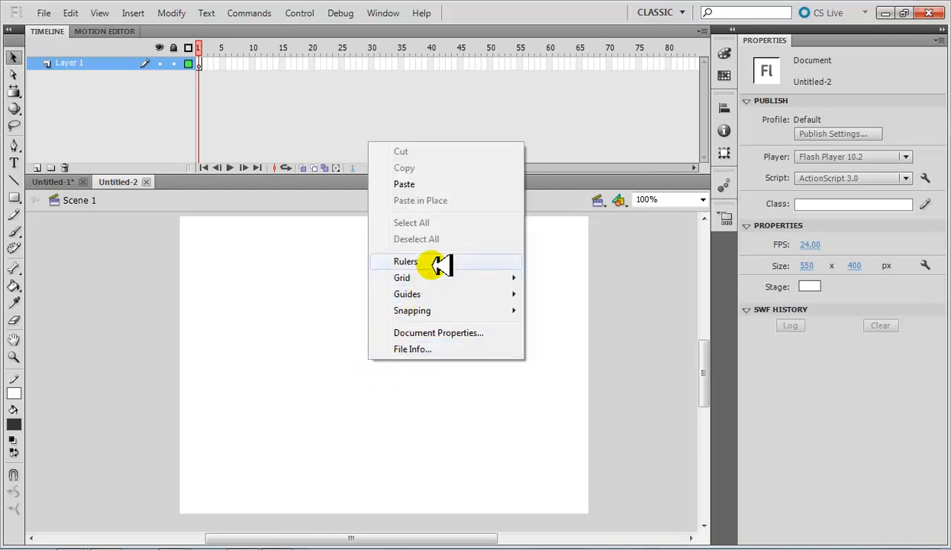
click(439, 333)
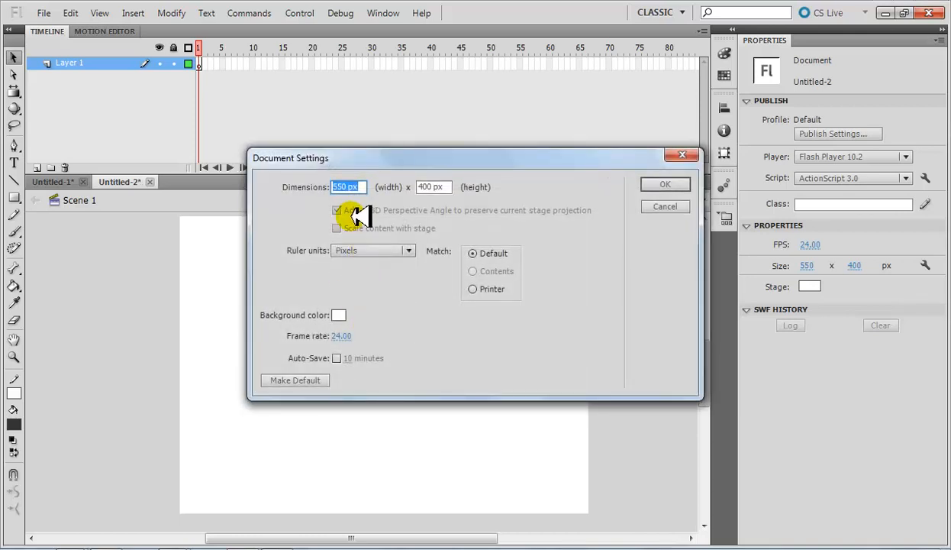
click(339, 314)
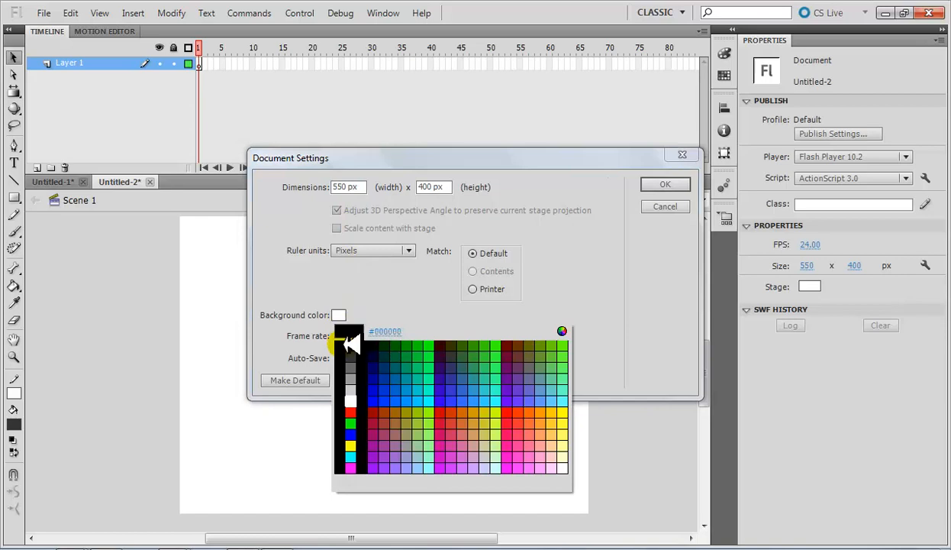
click(441, 348)
click(339, 314)
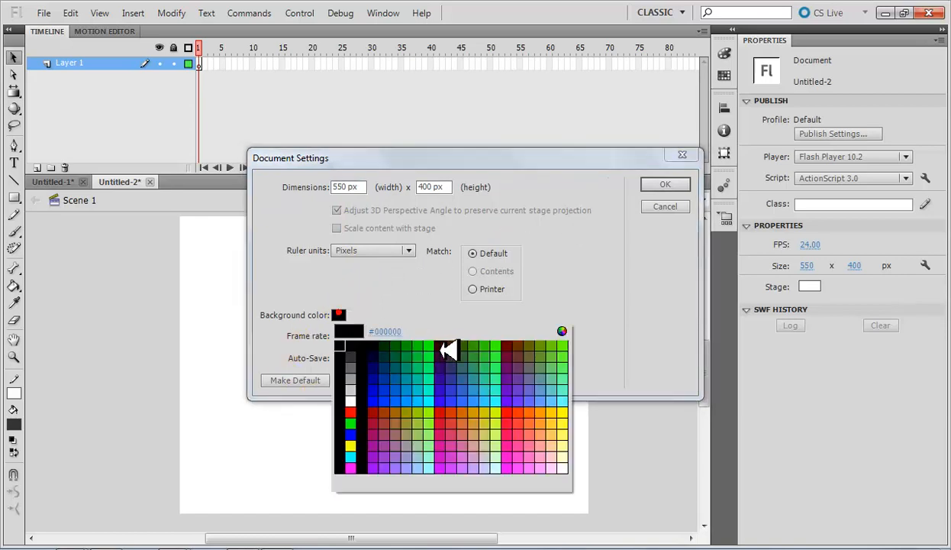
click(436, 351)
click(670, 183)
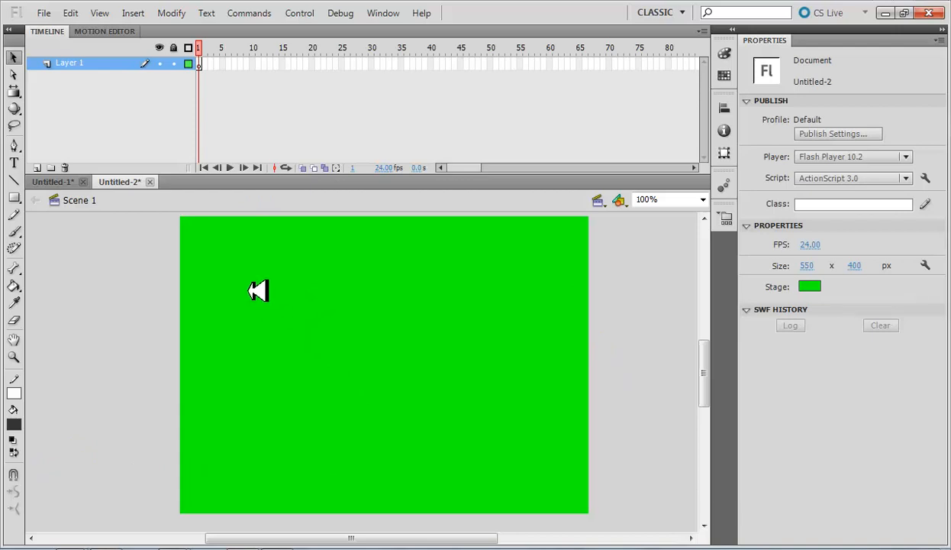
right_click(294, 351)
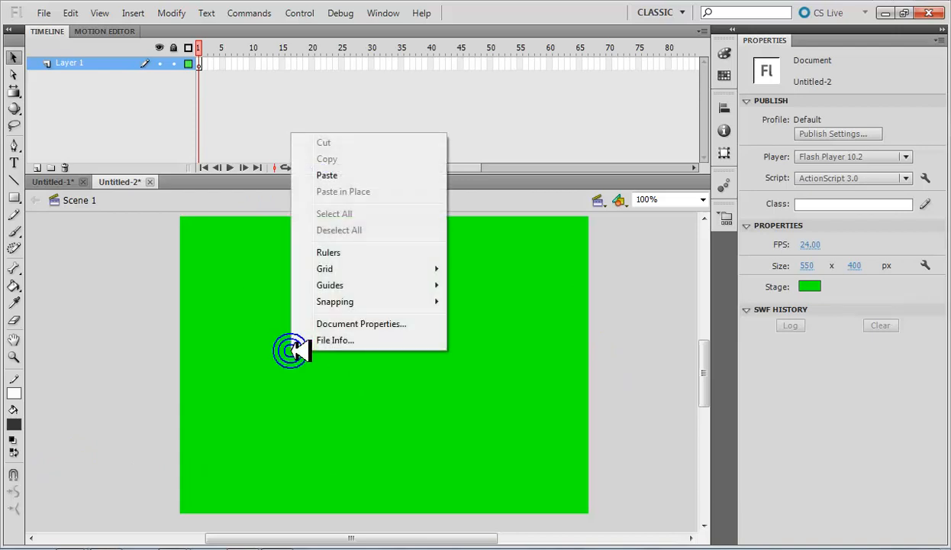
click(98, 265)
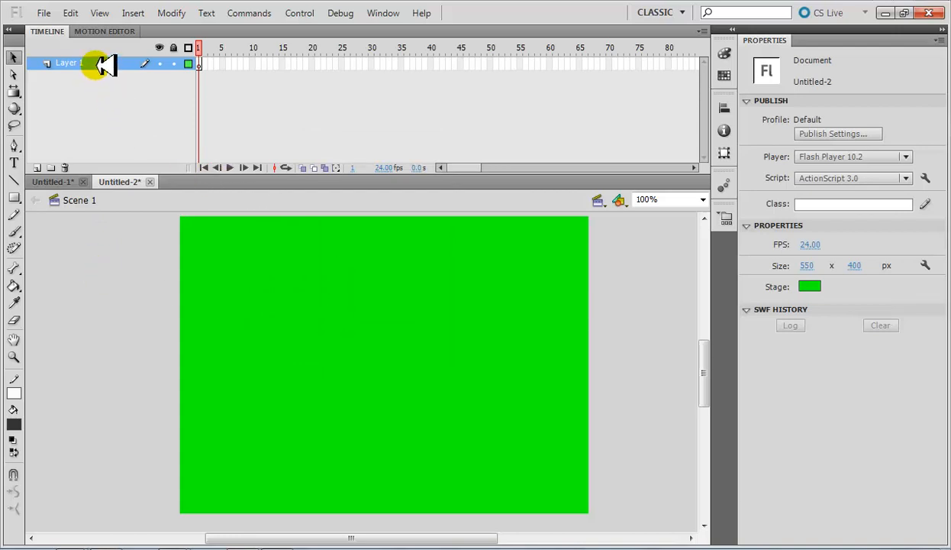
- Add two new layers above Layer 1 and rename the topmost one PageContent
click(36, 168)
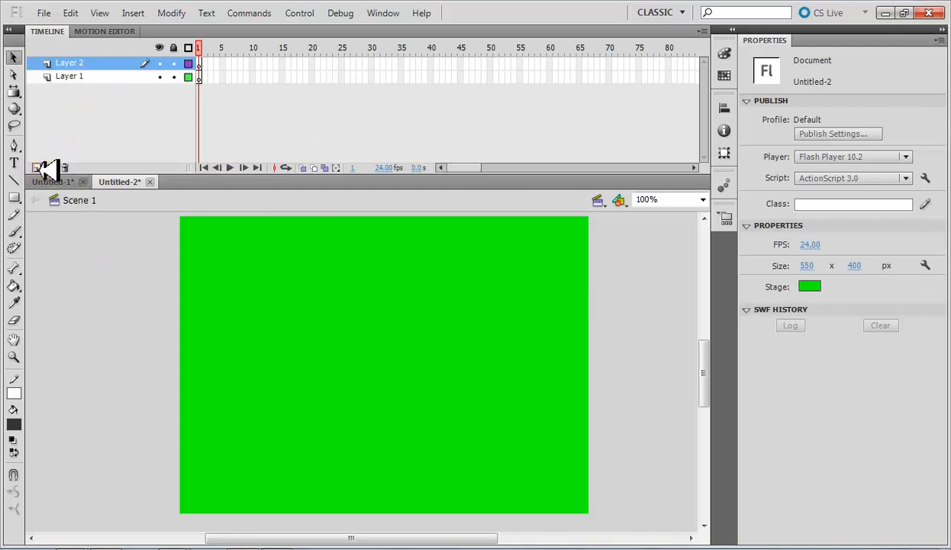
click(37, 168)
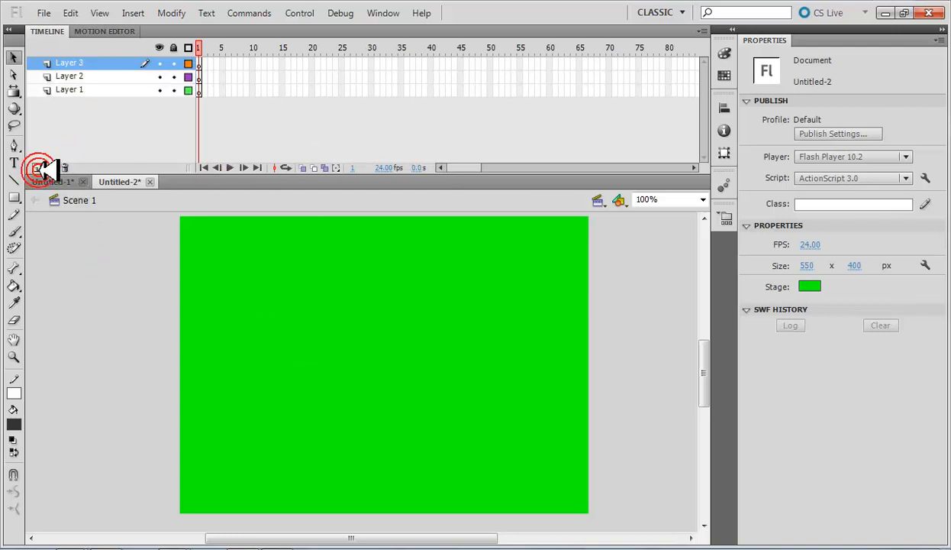
click(98, 64)
double_click(98, 64)
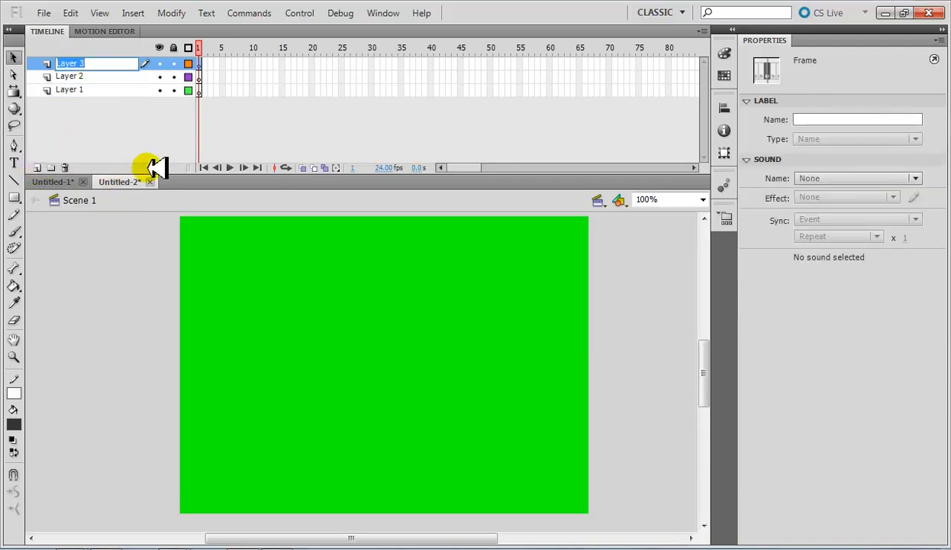
text(C)
key(Caps_Lock)
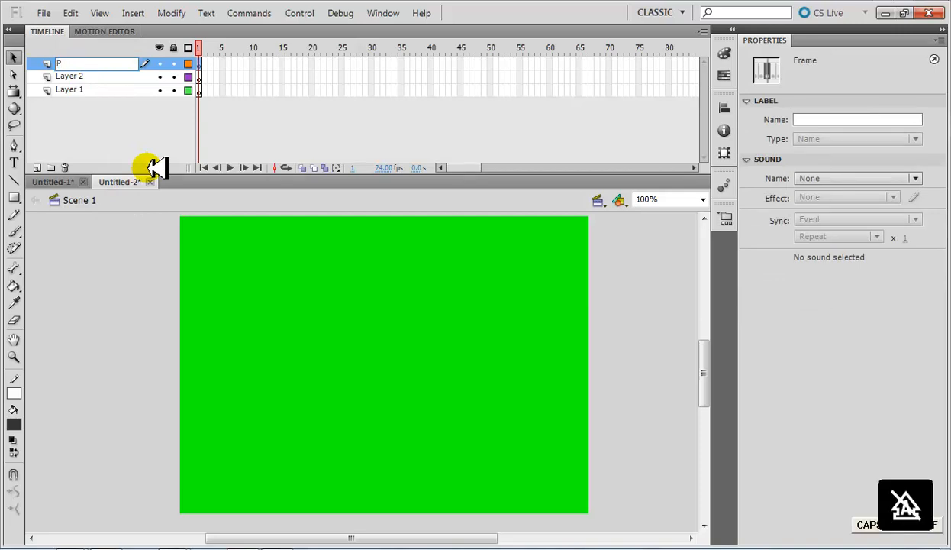
click(84, 135)
- Rename Layer 2 as Menu and Layer 1 as AS
double_click(80, 76)
text(M)
key(Caps_Lock)
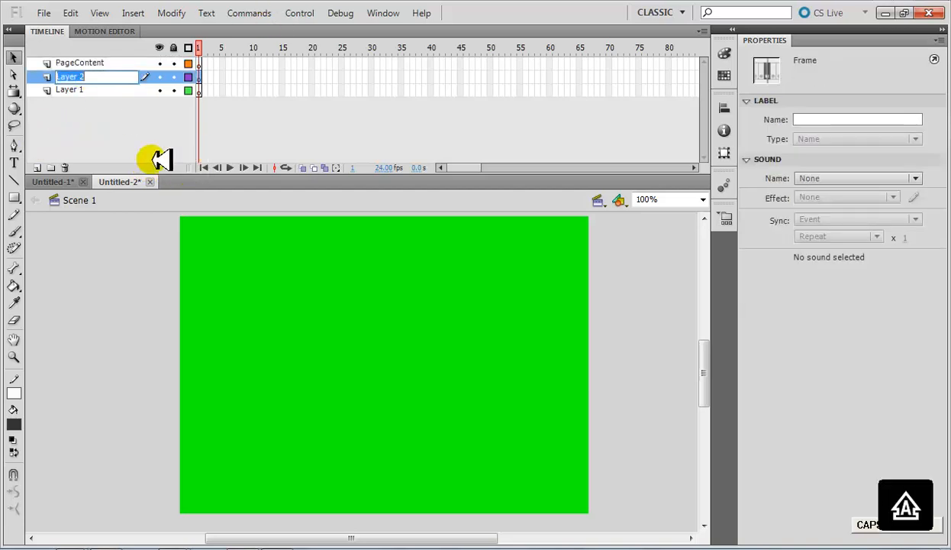
text(enu)
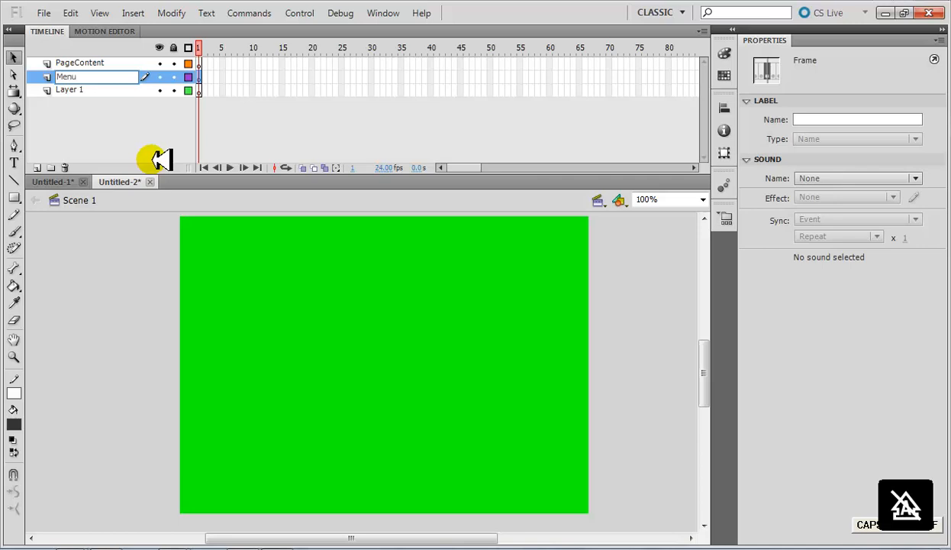
double_click(109, 91)
key(Caps_Lock)
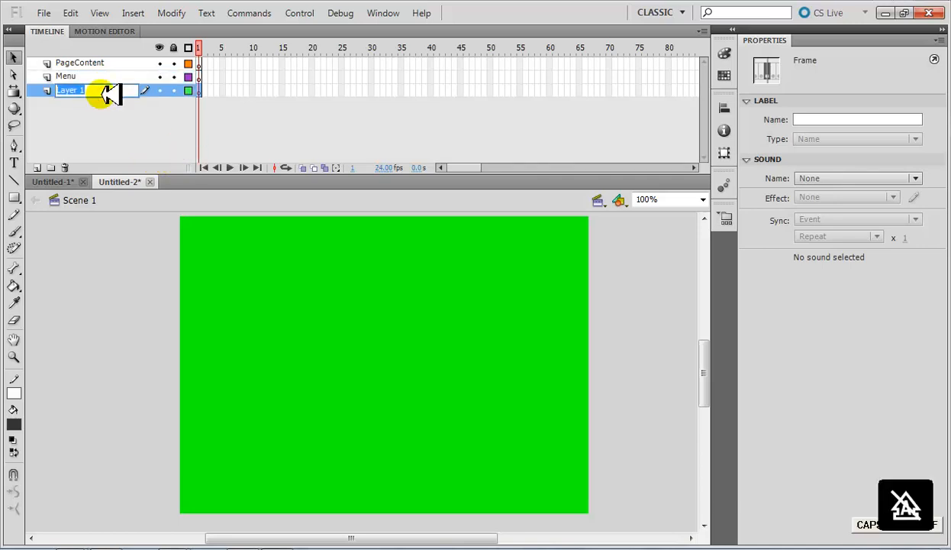
text(as)
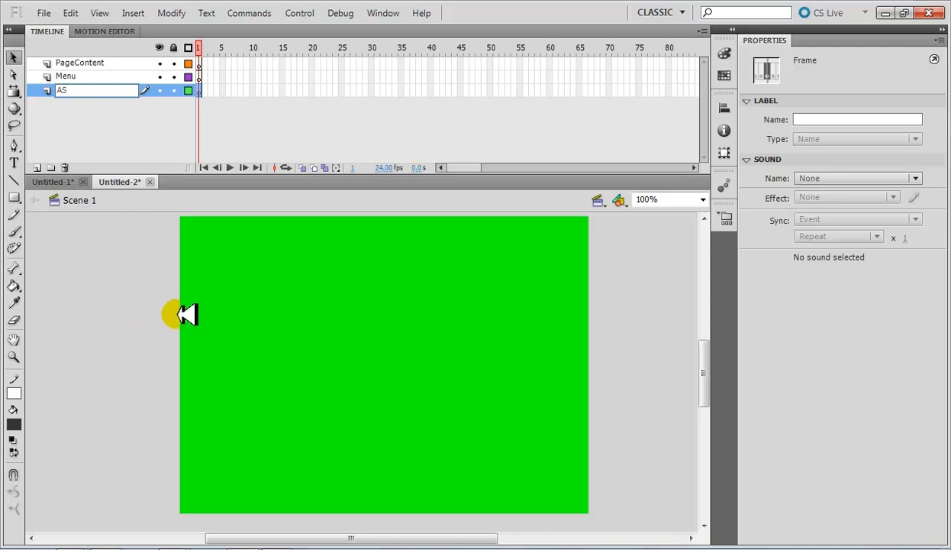
click(161, 317)
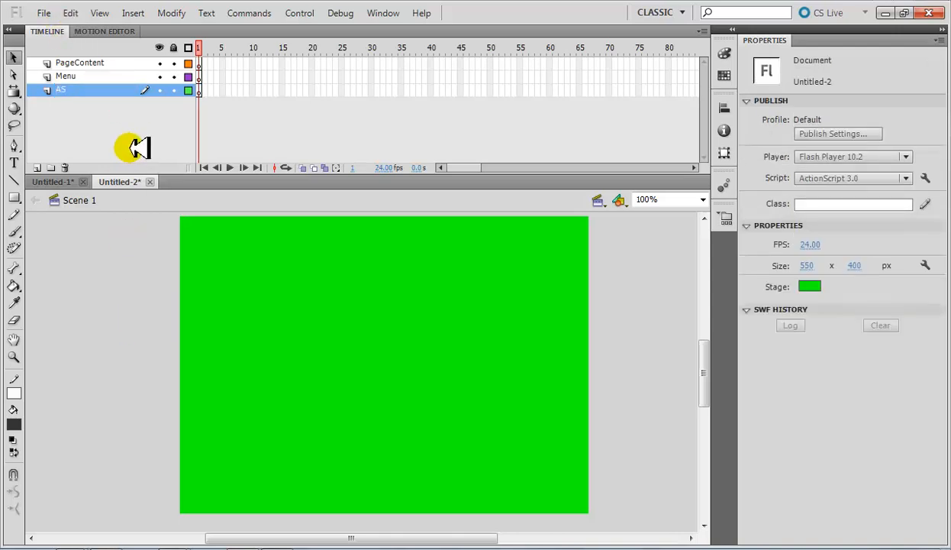
- Make PageContent the active layer
click(116, 64)
click(116, 78)
click(111, 90)
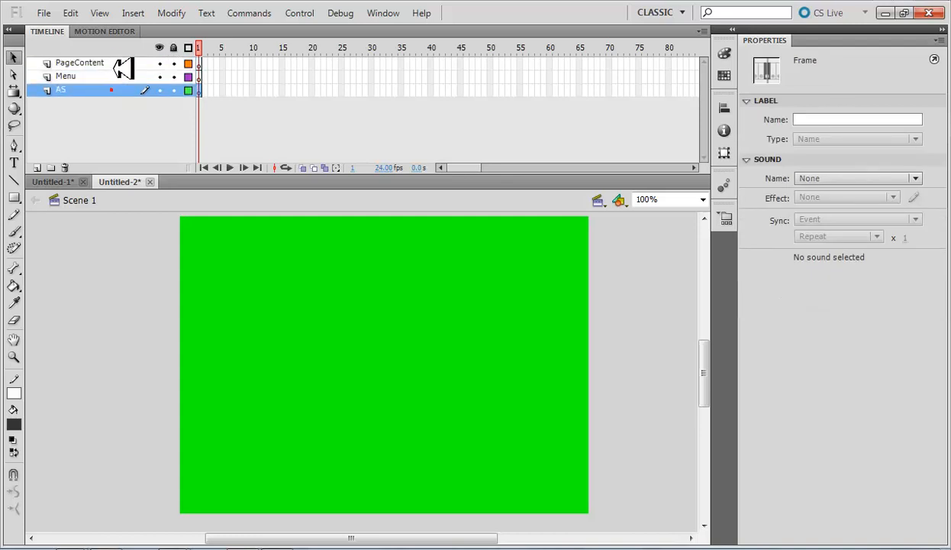
click(116, 62)
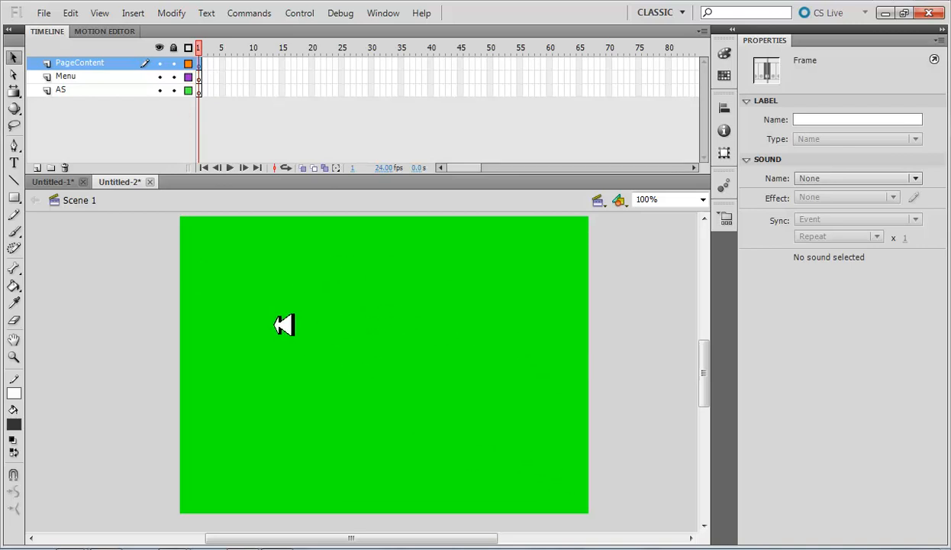
- Set the document's background color to dark gray in the document properties
right_click(276, 325)
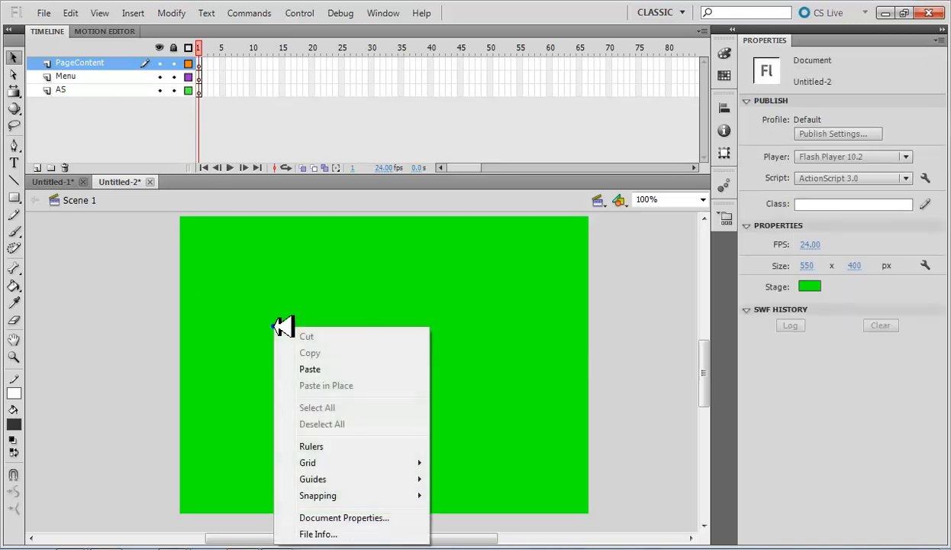
click(365, 517)
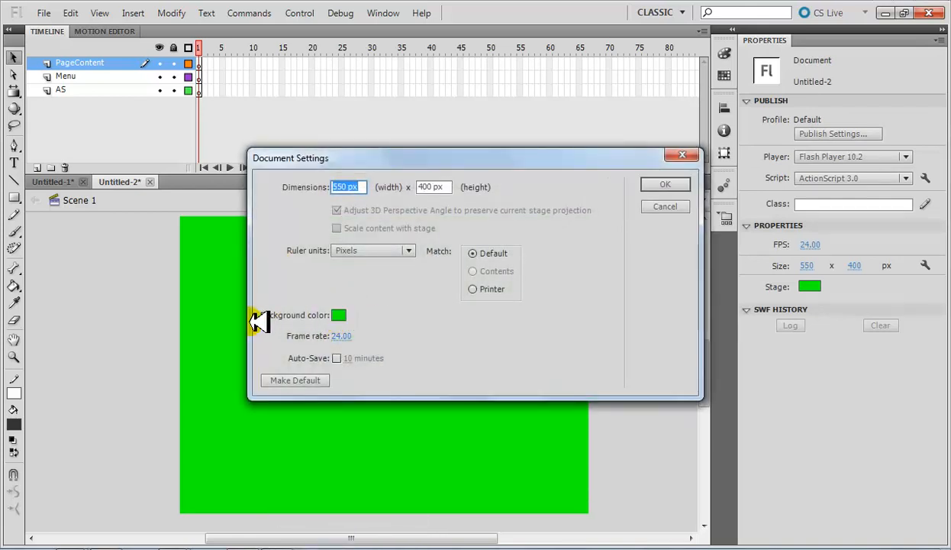
click(343, 317)
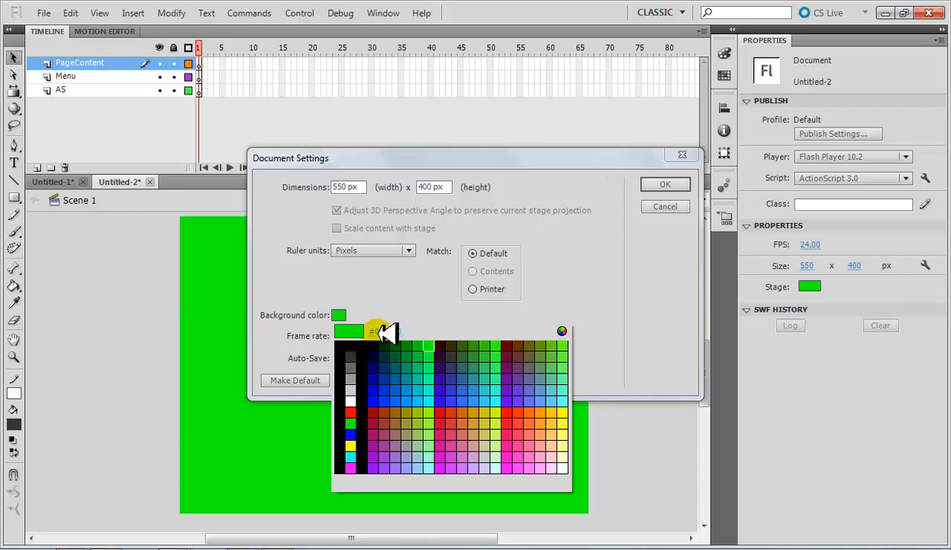
key(Escape)
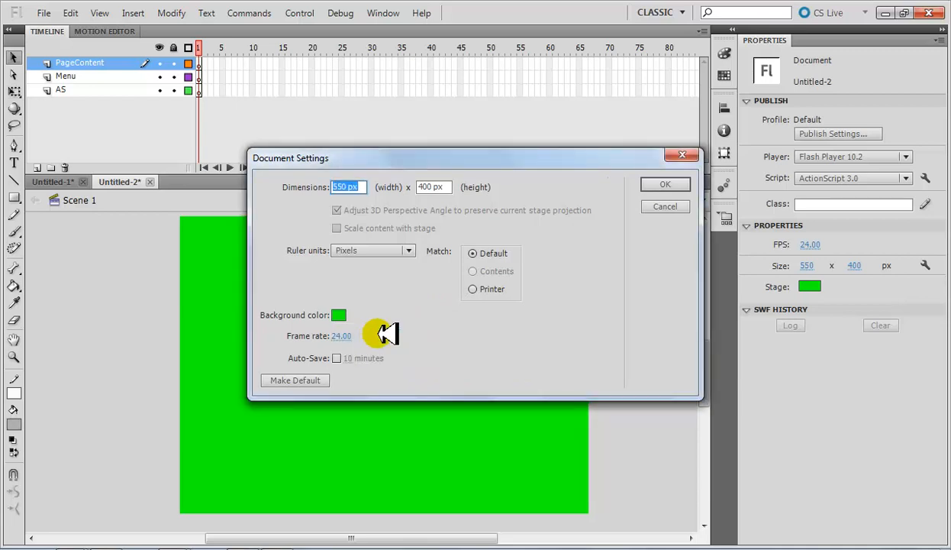
click(340, 316)
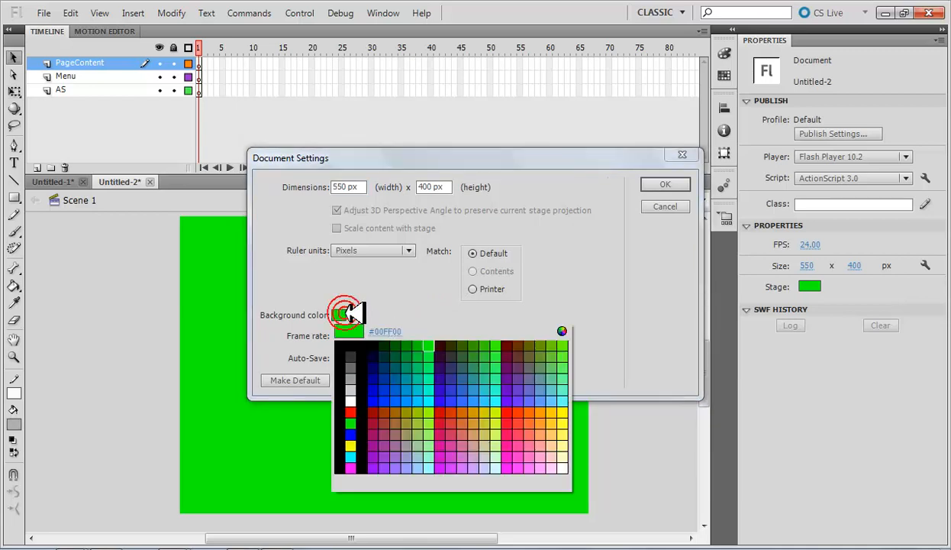
click(353, 372)
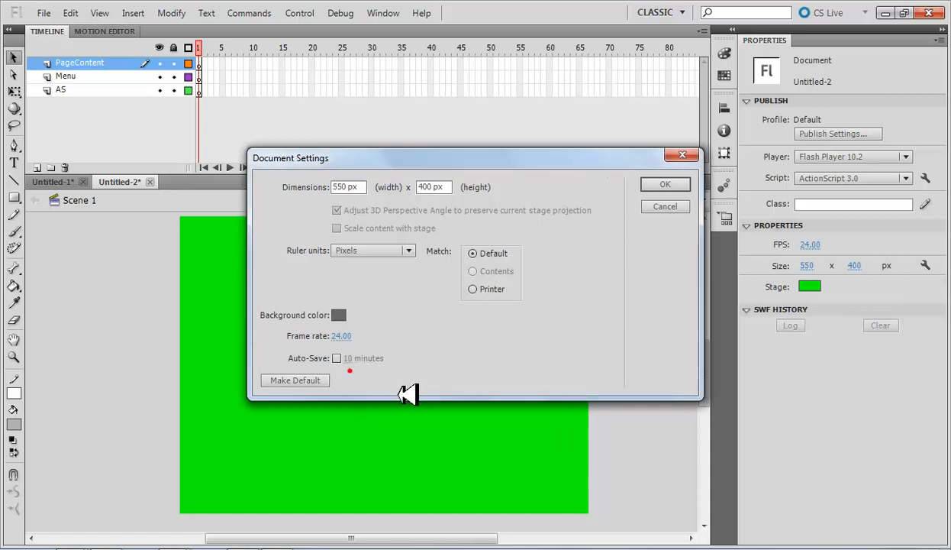
click(664, 185)
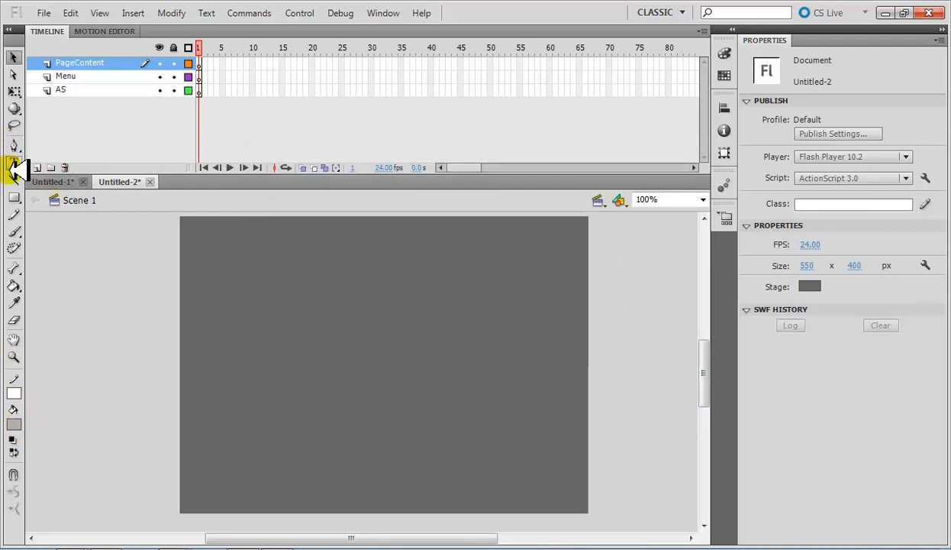
- Choose the Rectangle tool and set its fill color to medium gray
click(17, 197)
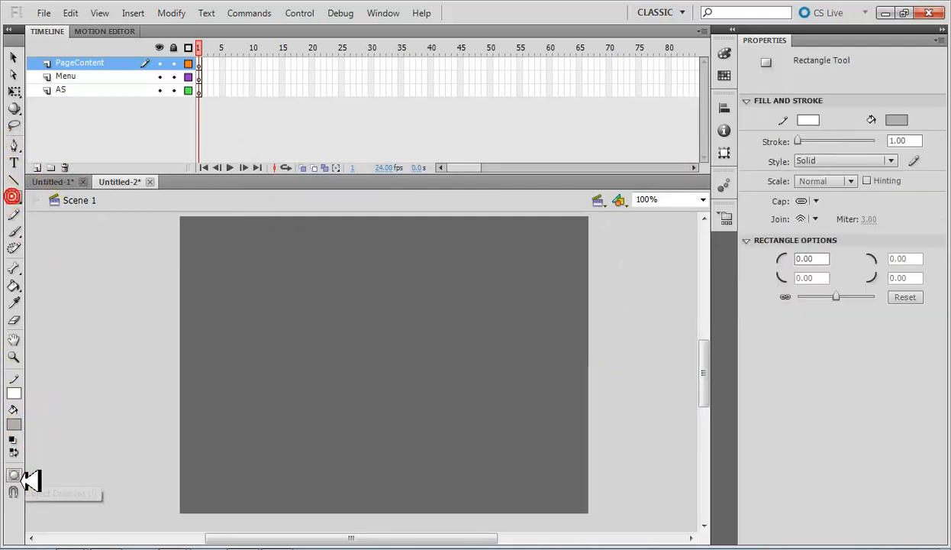
click(17, 426)
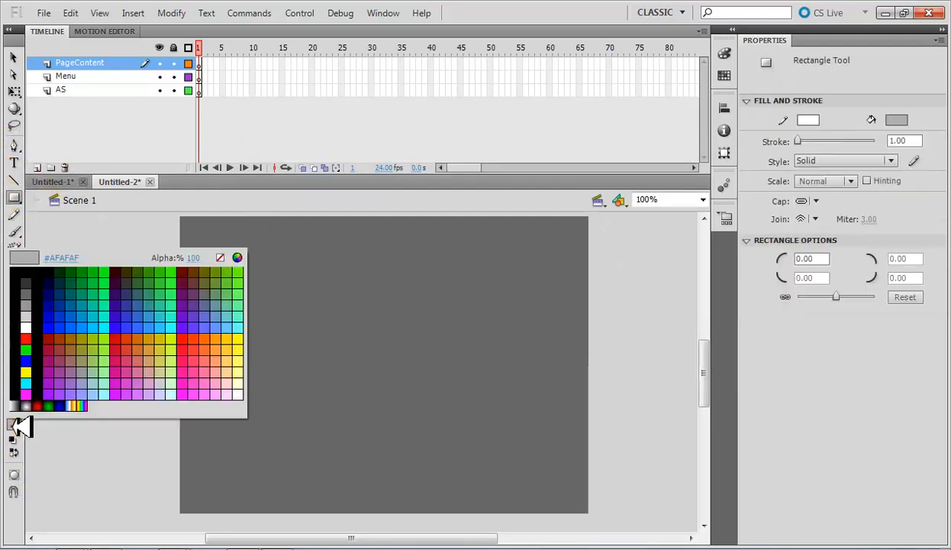
click(31, 308)
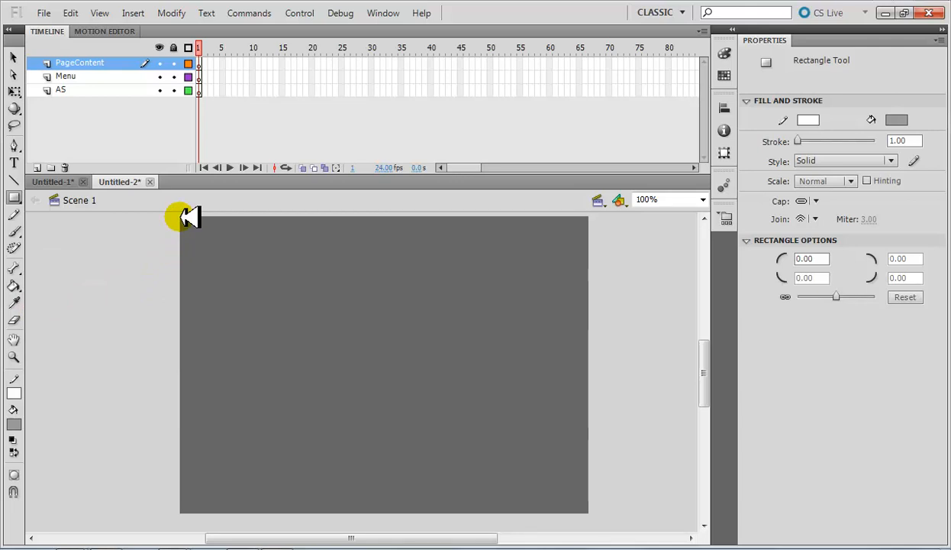
- Try a medium gray rectangle covering the whole stage on the PageContent layer and undo it
drag(182, 217, 586, 513)
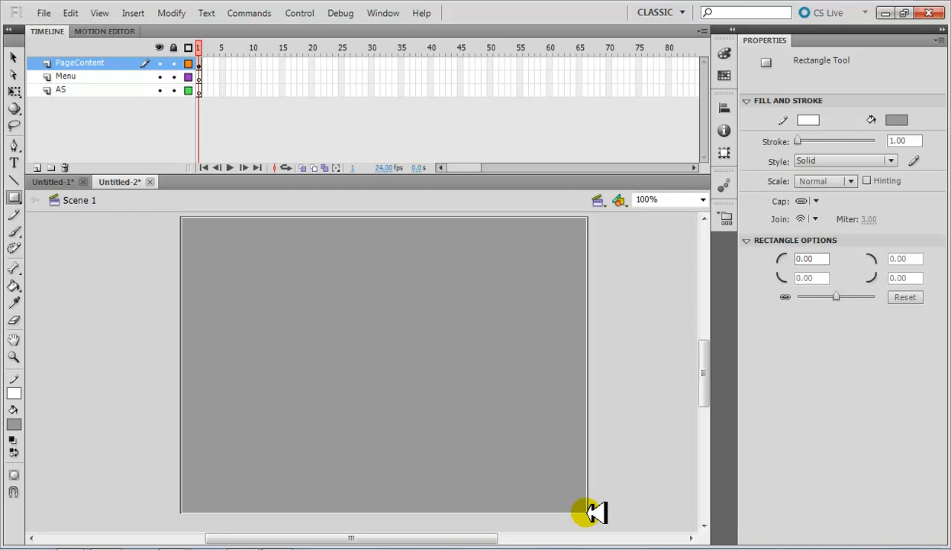
key(ctrl+z)
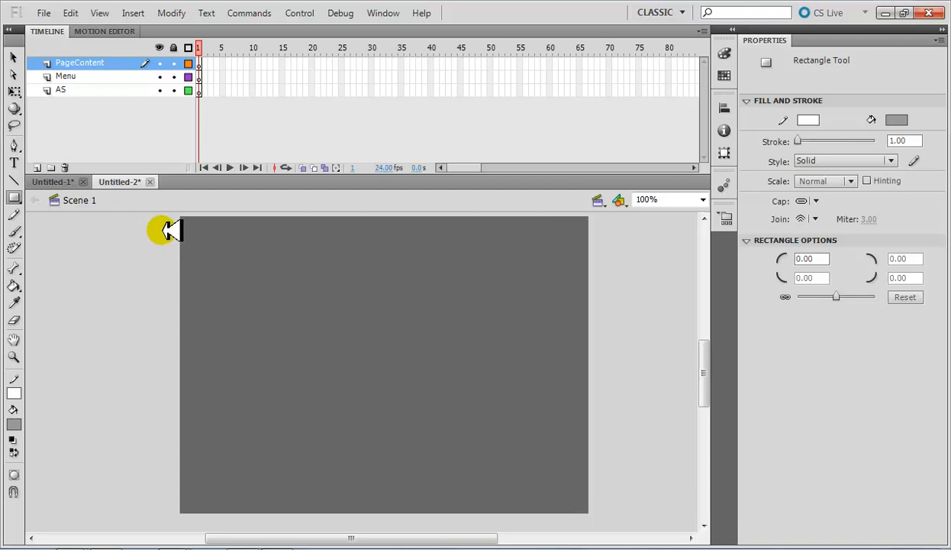
- Draw a medium gray rectangle over the whole stage and arrange the layers as PageContent, Menu, BackGround and AS, with the rectangle on BackGround
drag(183, 217, 588, 513)
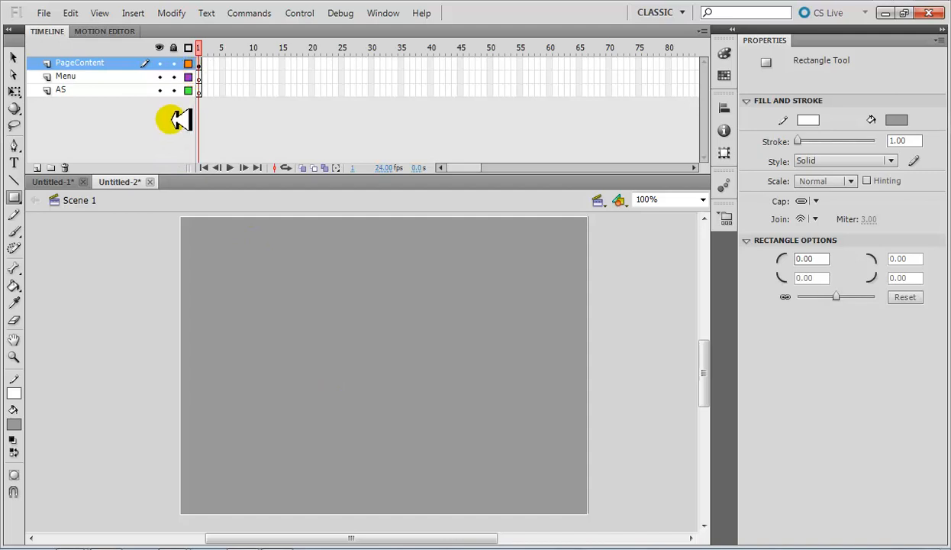
click(85, 64)
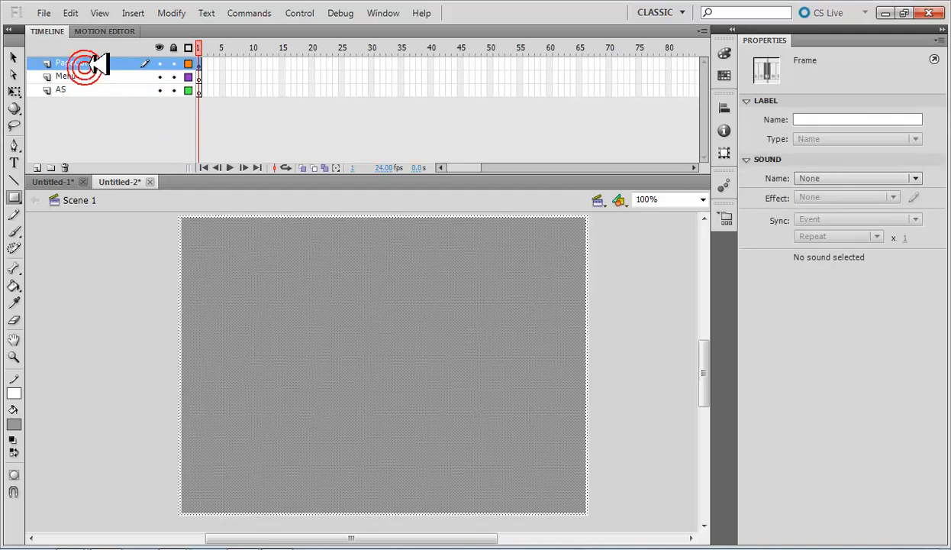
double_click(93, 63)
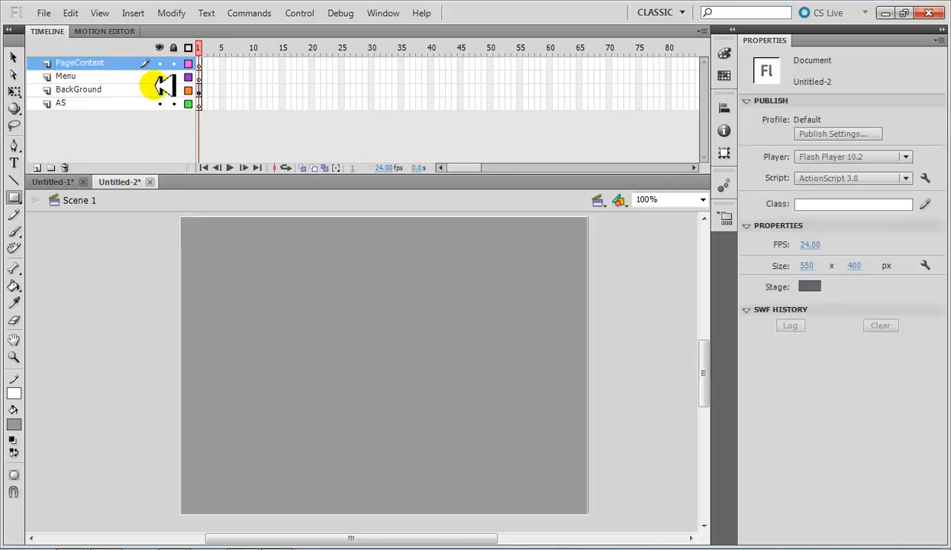
- Try the red, gray and blue radial, blue-to-yellow linear and rainbow gradient fills on the BackGround layer's rectangle
click(91, 91)
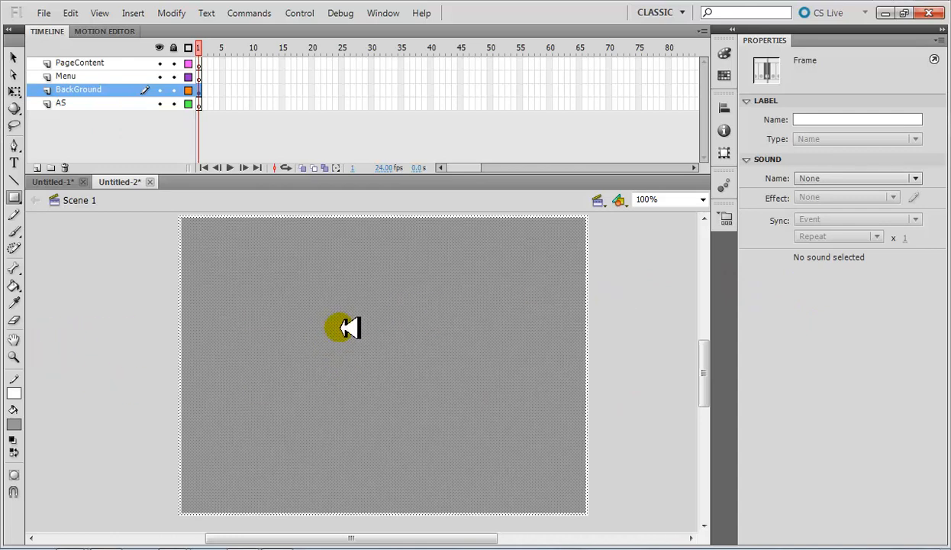
click(15, 423)
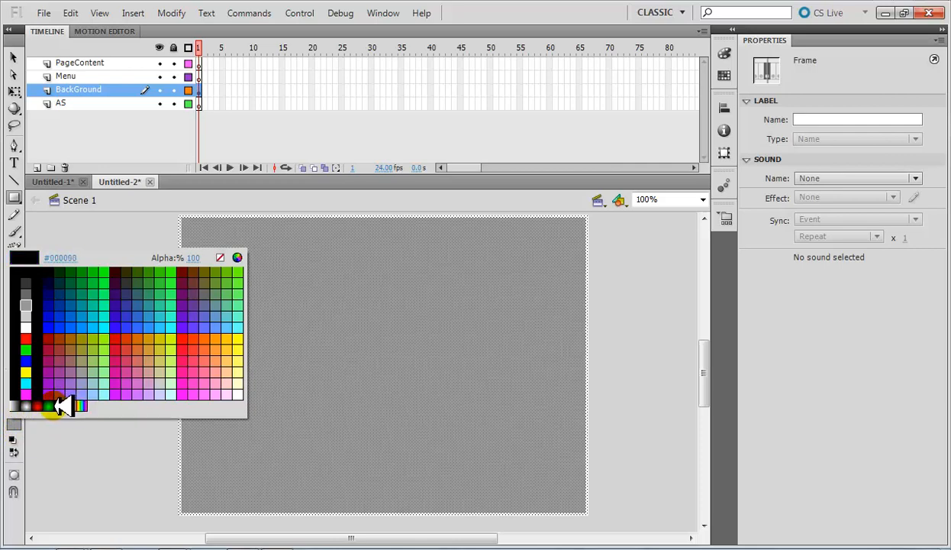
click(44, 405)
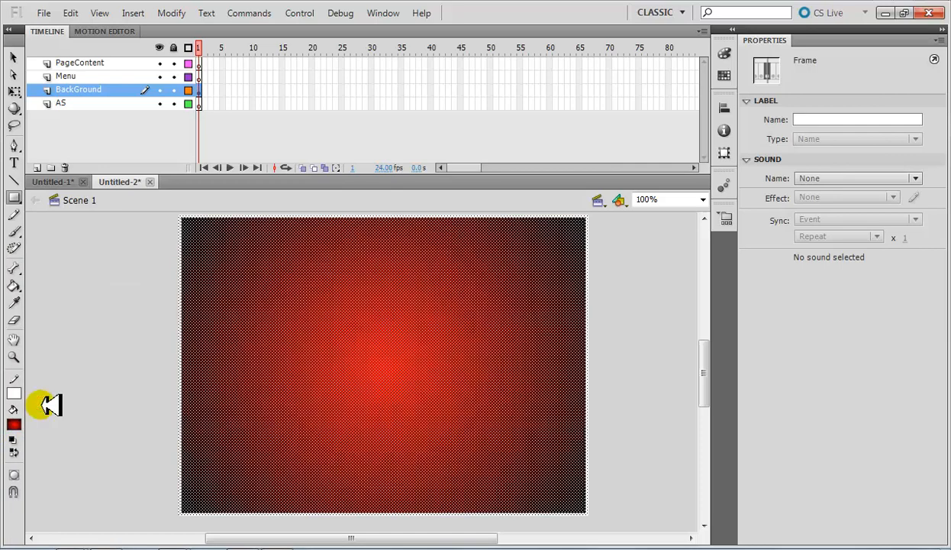
click(14, 424)
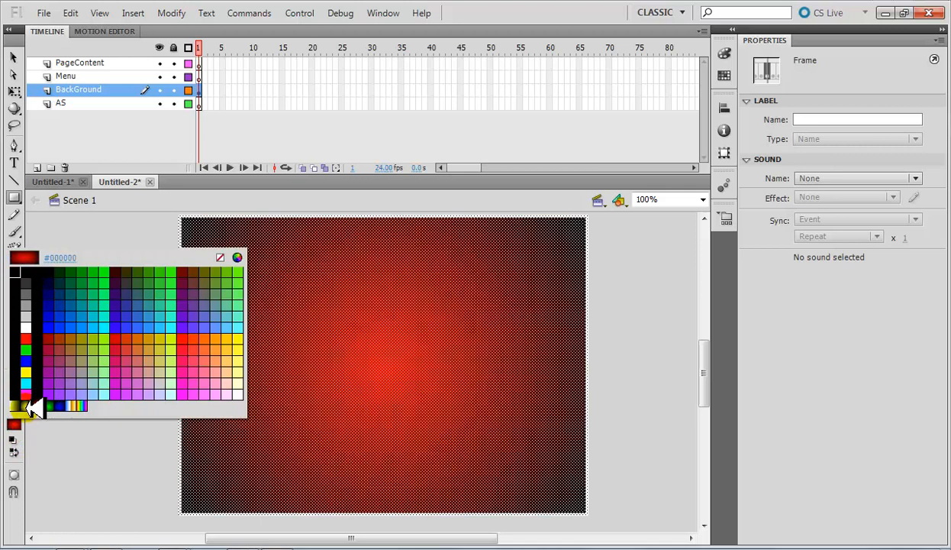
click(27, 406)
click(17, 423)
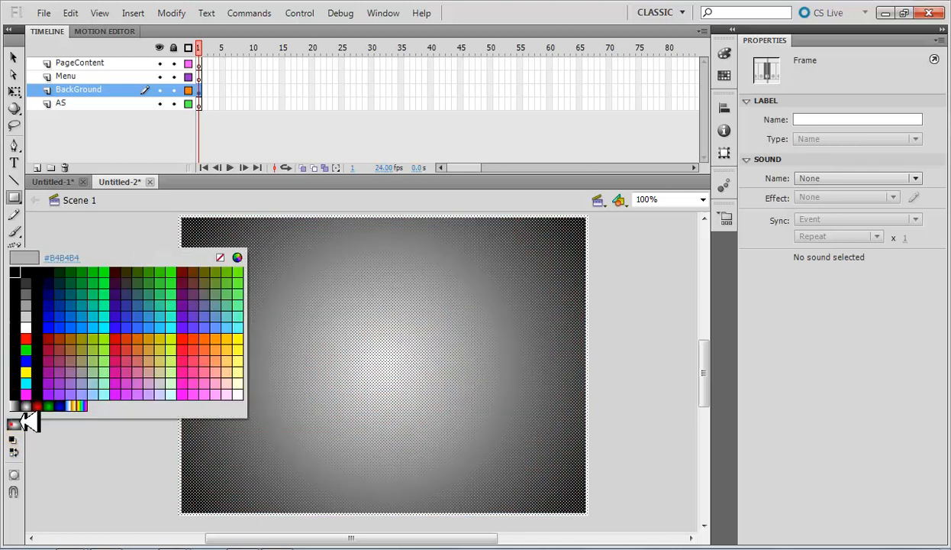
click(73, 405)
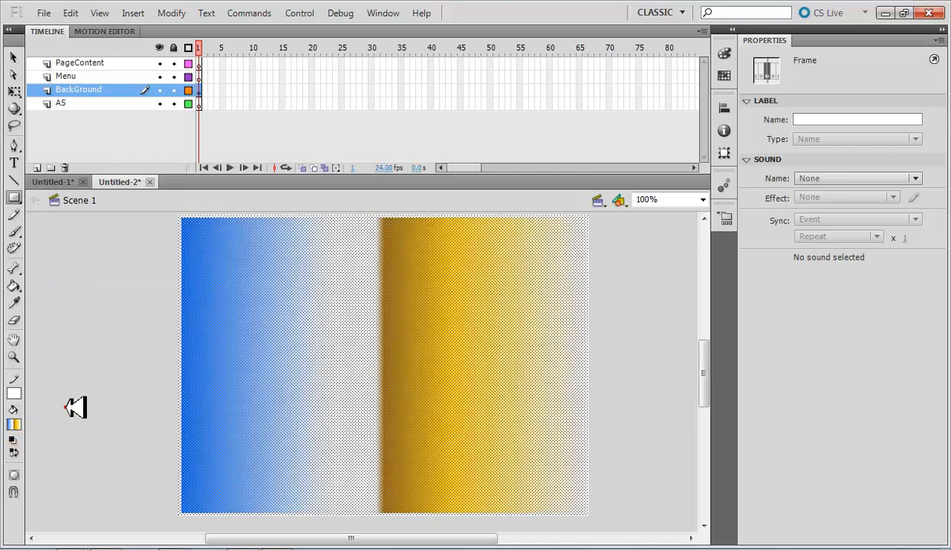
click(15, 426)
click(86, 405)
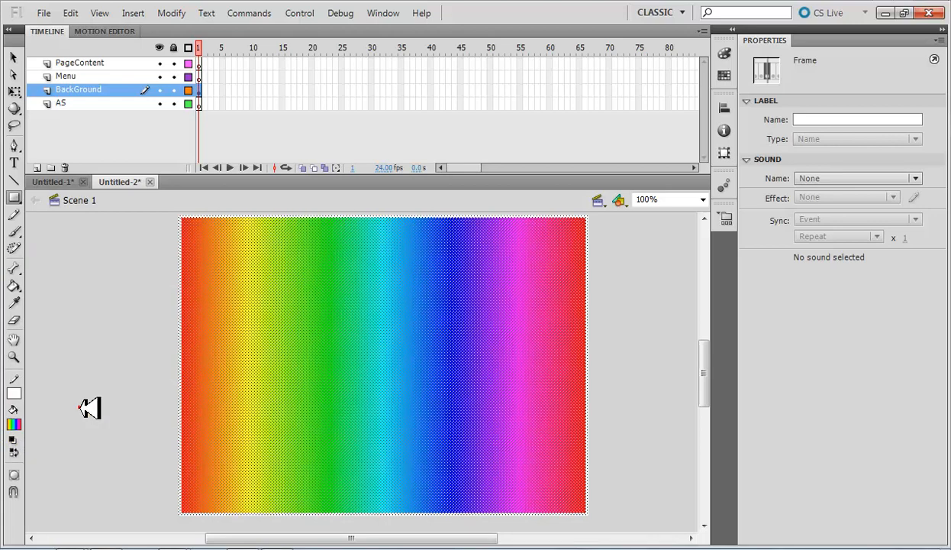
click(15, 424)
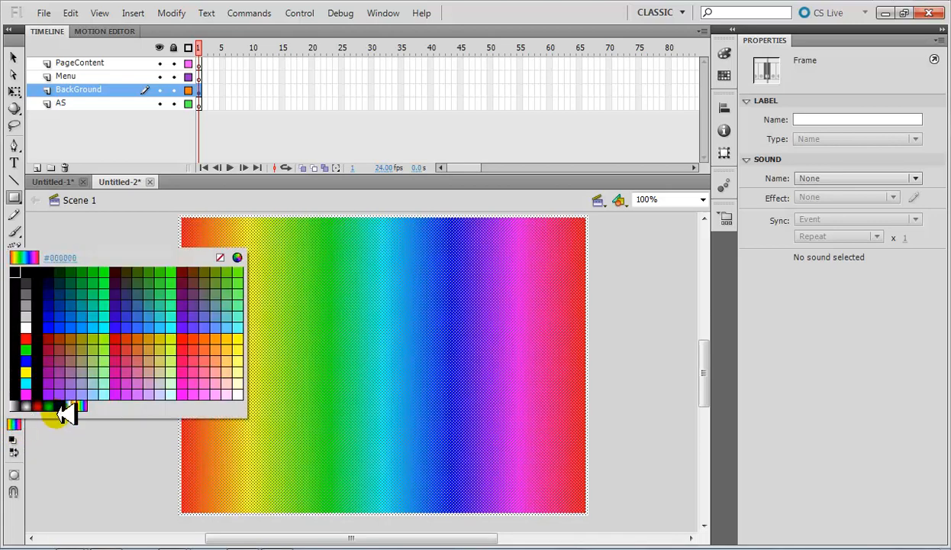
click(61, 406)
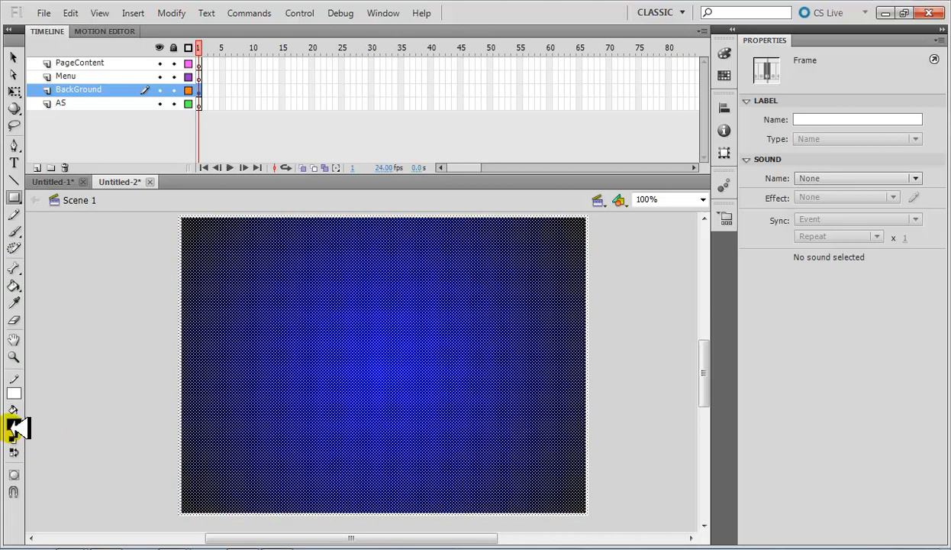
- Fill the BackGround layer's rectangle with the white-to-black radial gradient preset
click(15, 426)
click(40, 404)
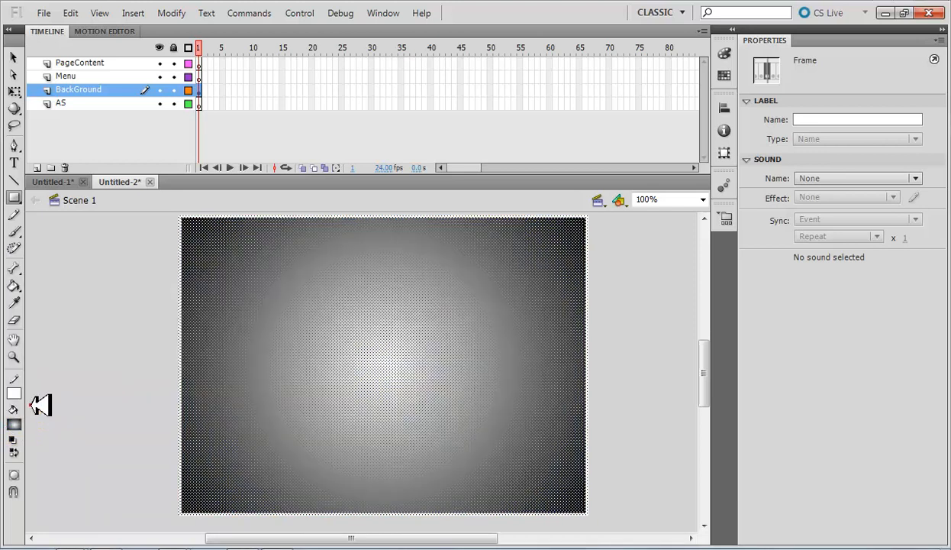
click(31, 405)
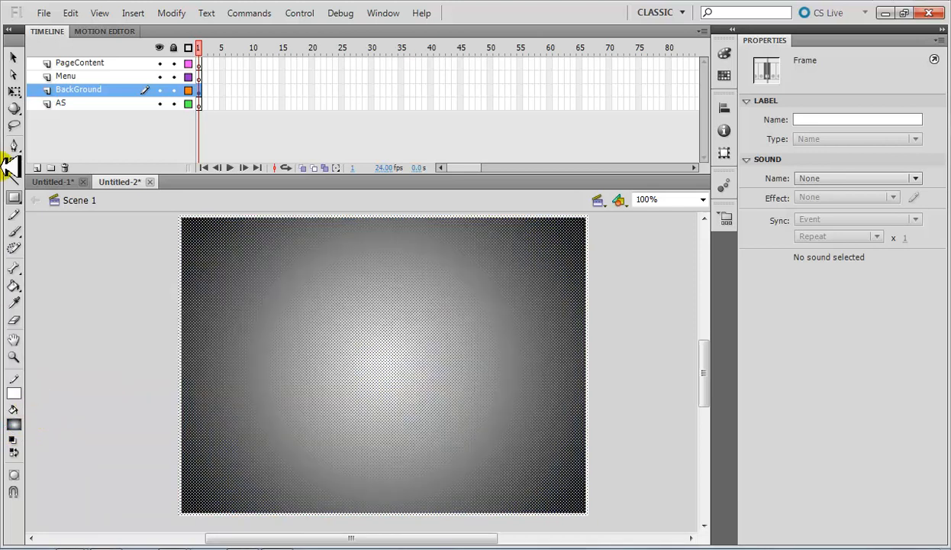
- With the Gradient Transform tool, shift the background gradient up and right of the stage center and place its focal point slightly left of the gradient's center
click(14, 92)
click(15, 93)
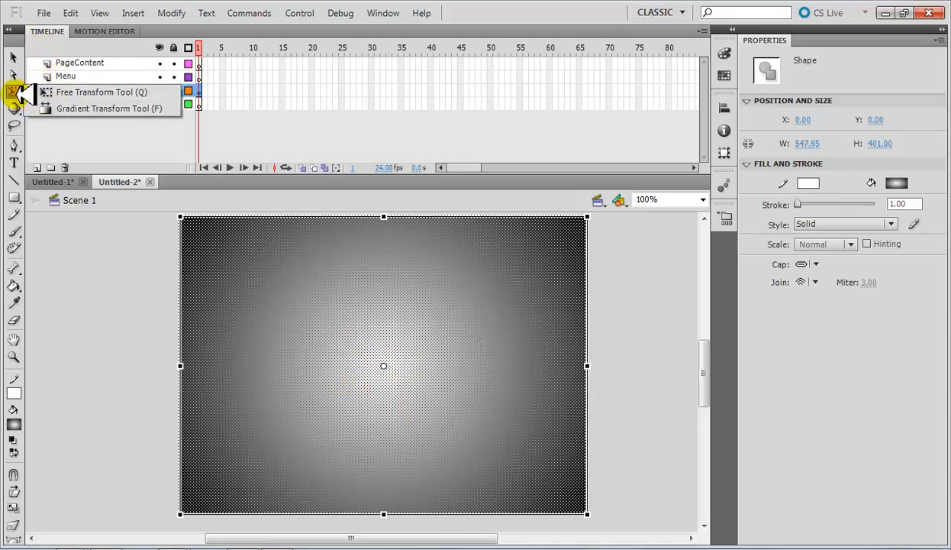
click(93, 109)
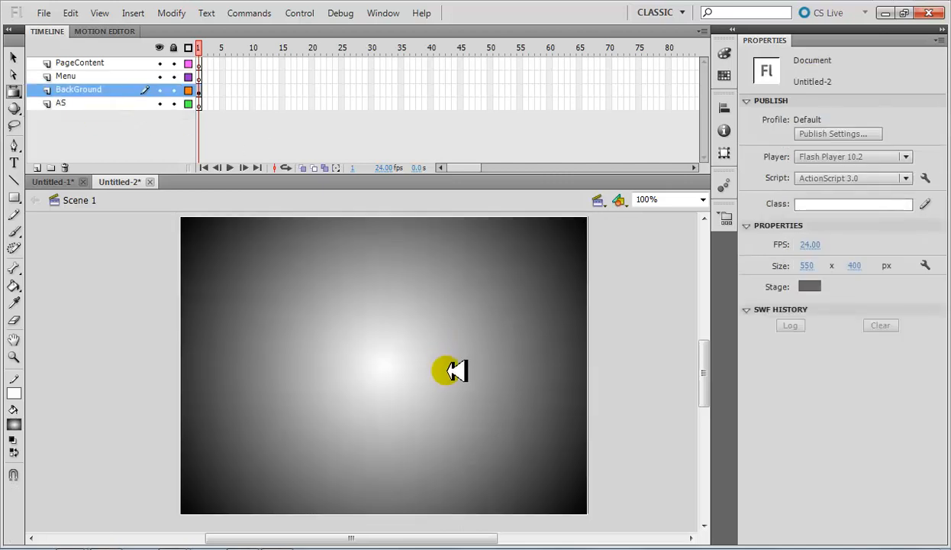
click(13, 96)
click(63, 111)
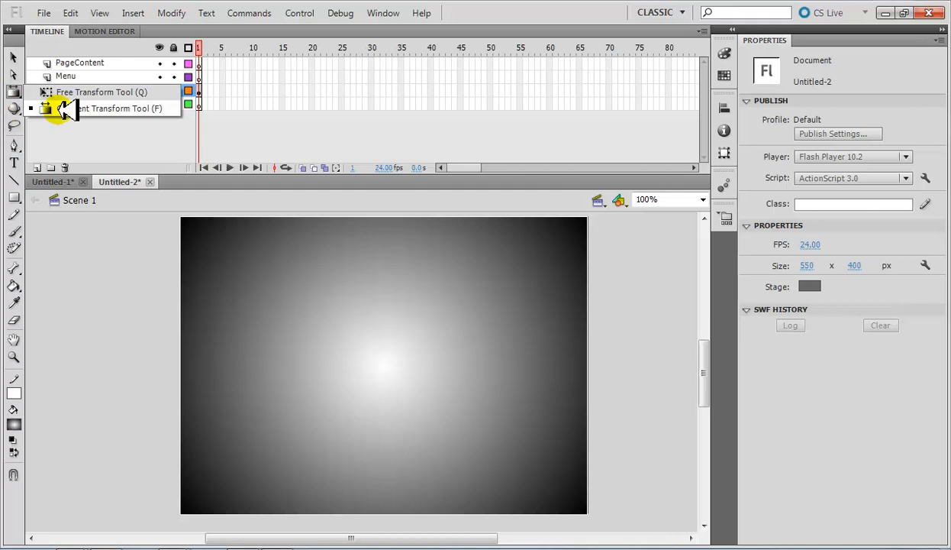
click(410, 384)
drag(384, 364, 547, 334)
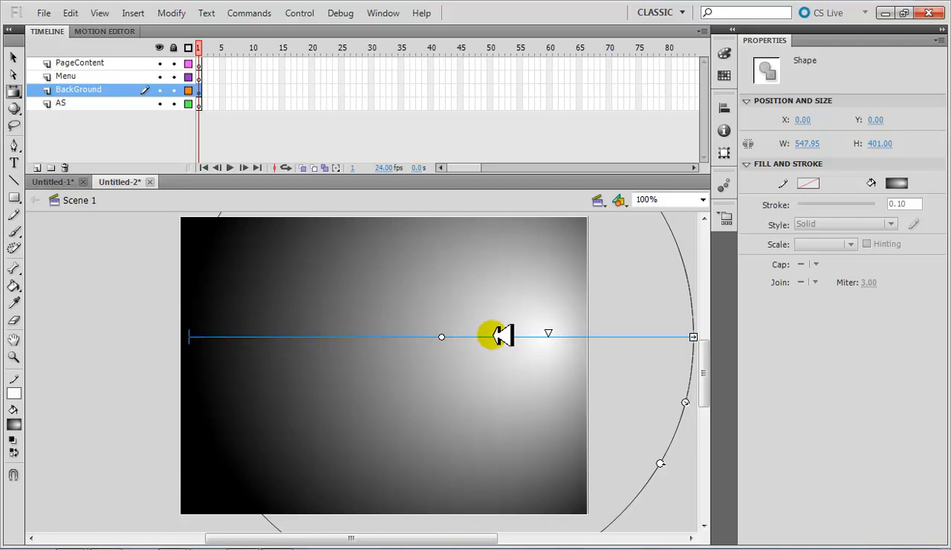
drag(442, 336, 439, 280)
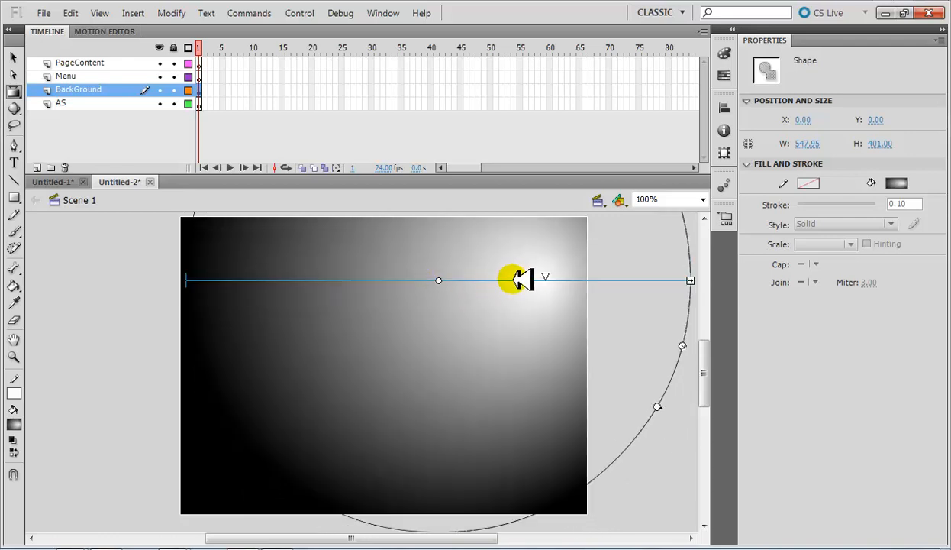
drag(545, 275, 399, 278)
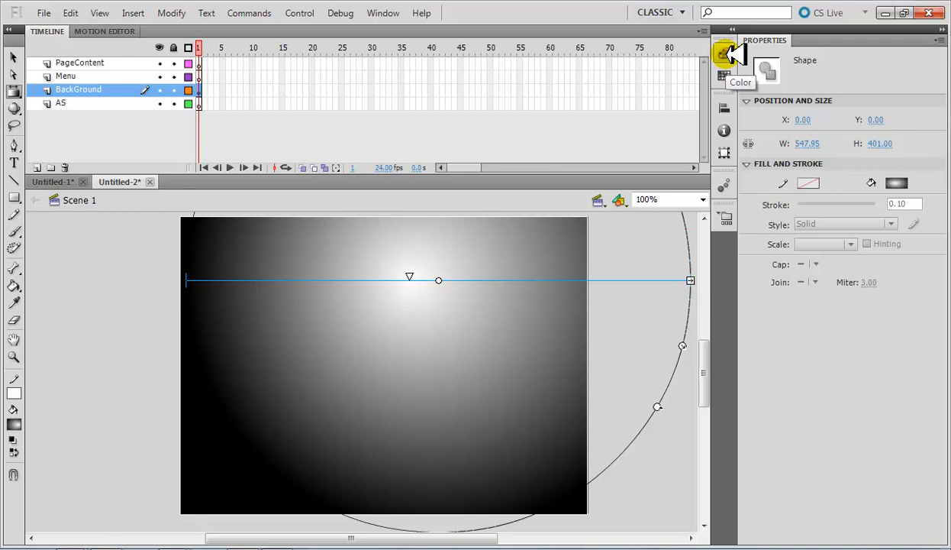
- Change the radial gradient's white inner color stop to gray ACACAC and deselect the background
click(726, 53)
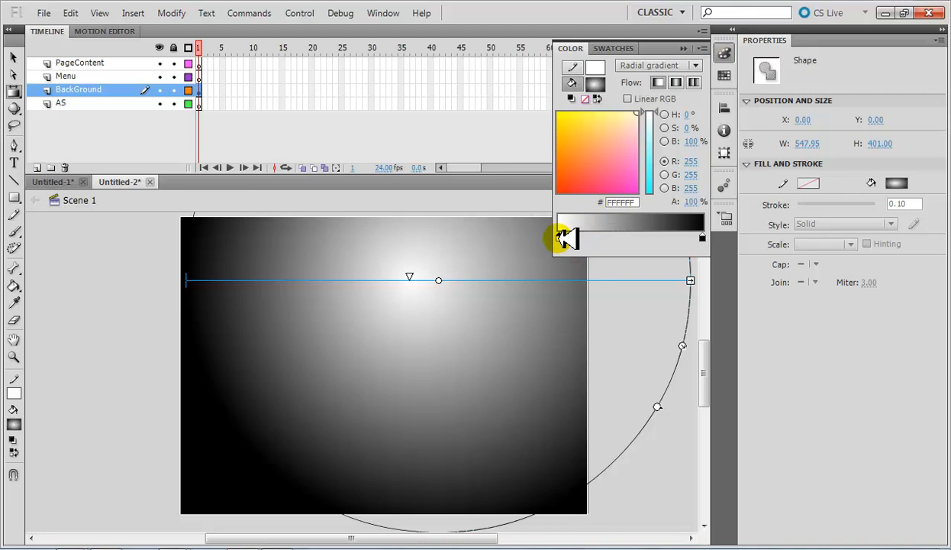
double_click(564, 239)
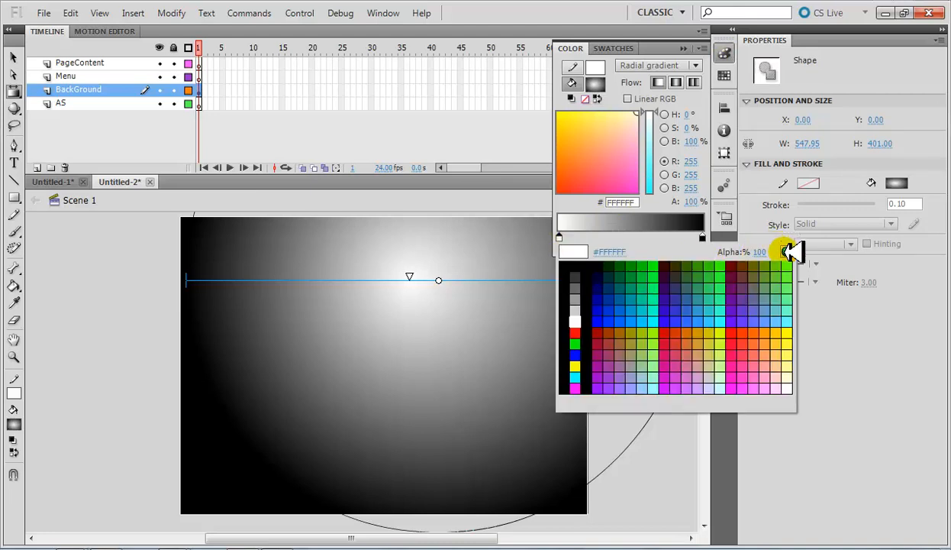
click(786, 252)
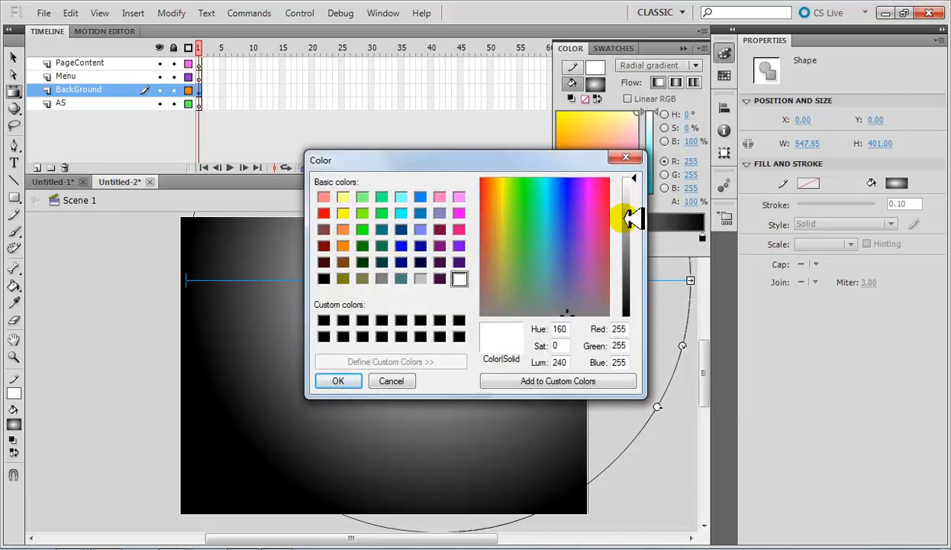
mouse_move(624, 218)
mouse_down()
mouse_move(634, 214)
mouse_move(635, 254)
mouse_move(639, 224)
mouse_up()
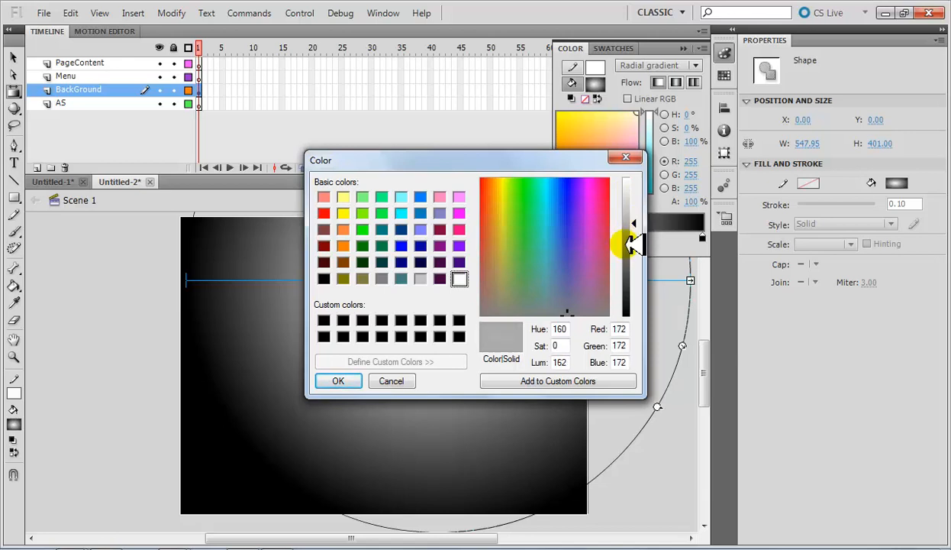
click(325, 380)
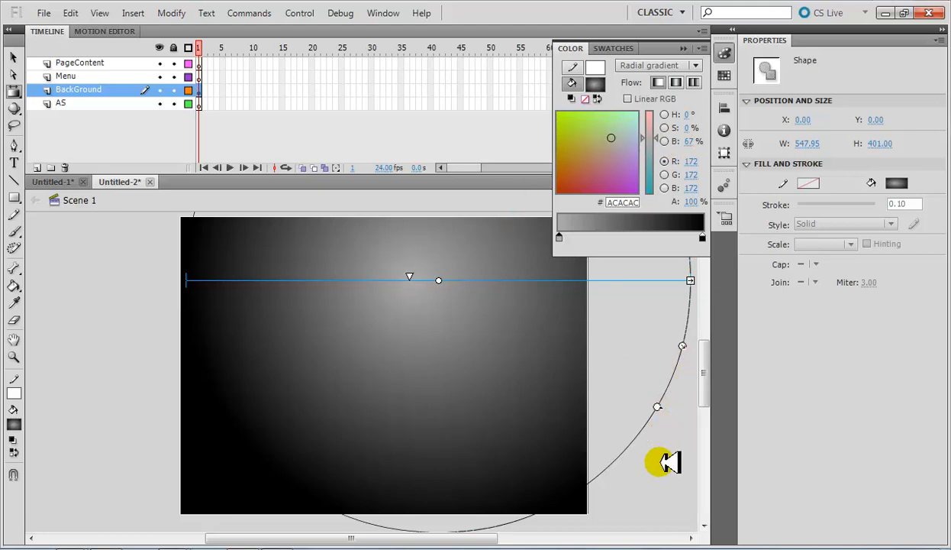
click(14, 57)
click(103, 325)
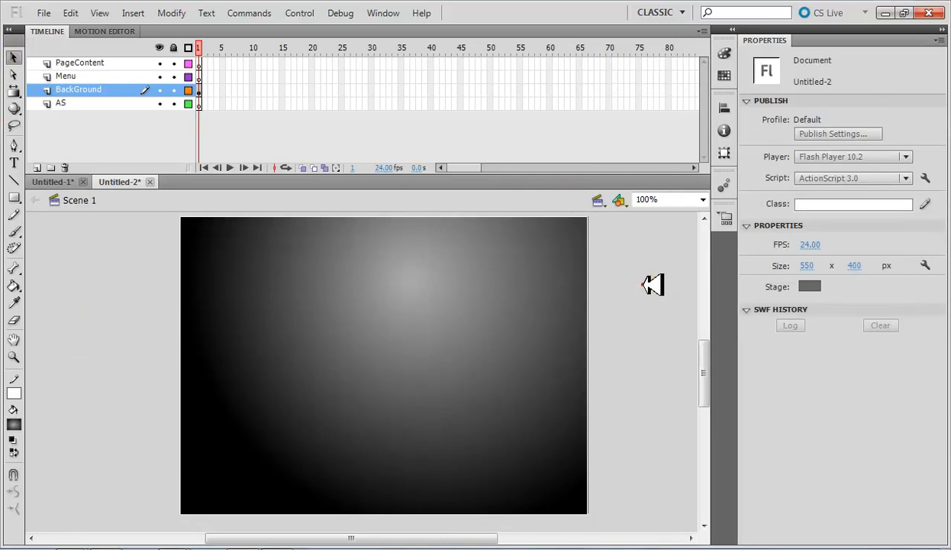
- Make frame 1 of the Menu layer active and open the Buttons common library
click(200, 76)
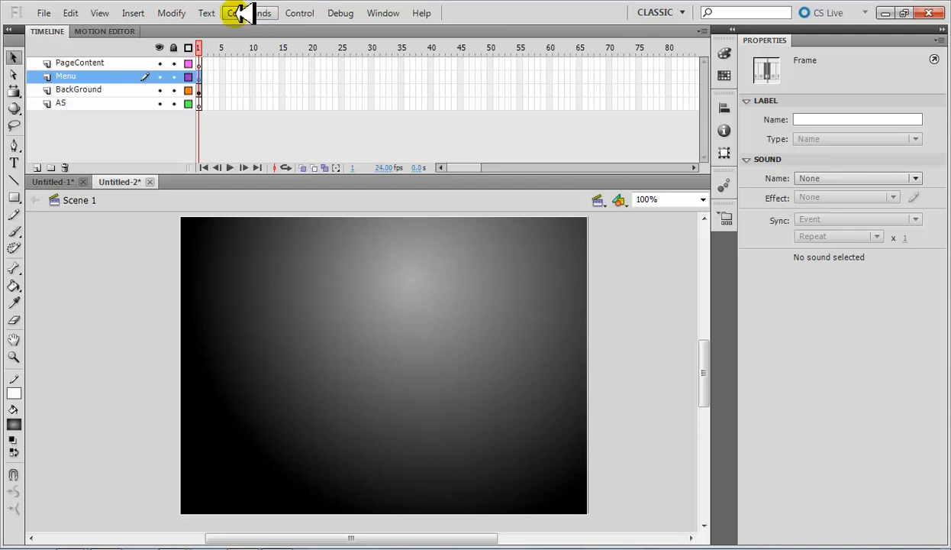
click(301, 13)
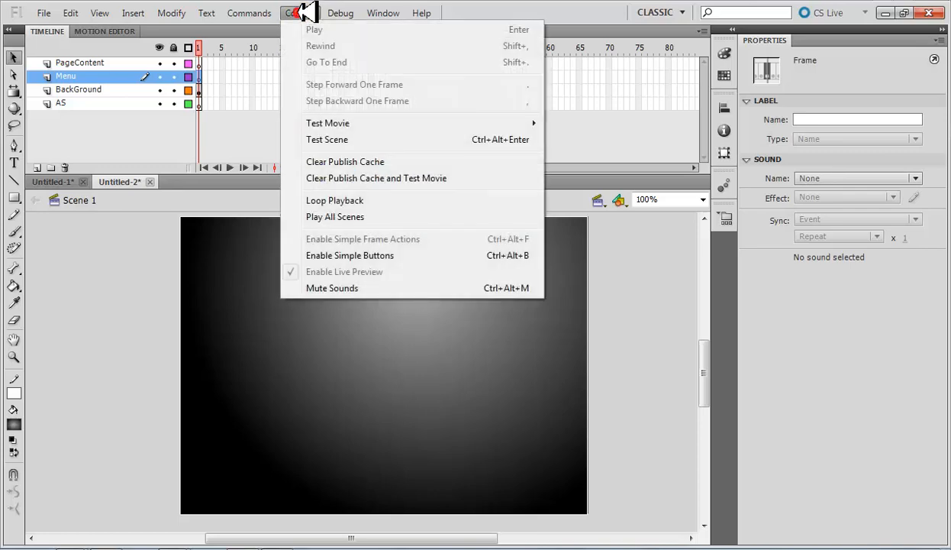
mouse_move(374, 11)
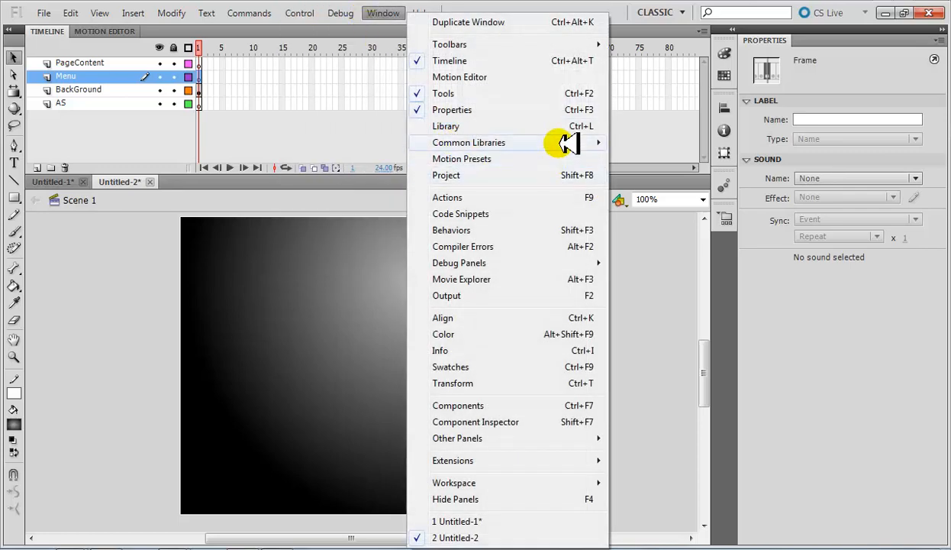
mouse_move(563, 143)
click(646, 143)
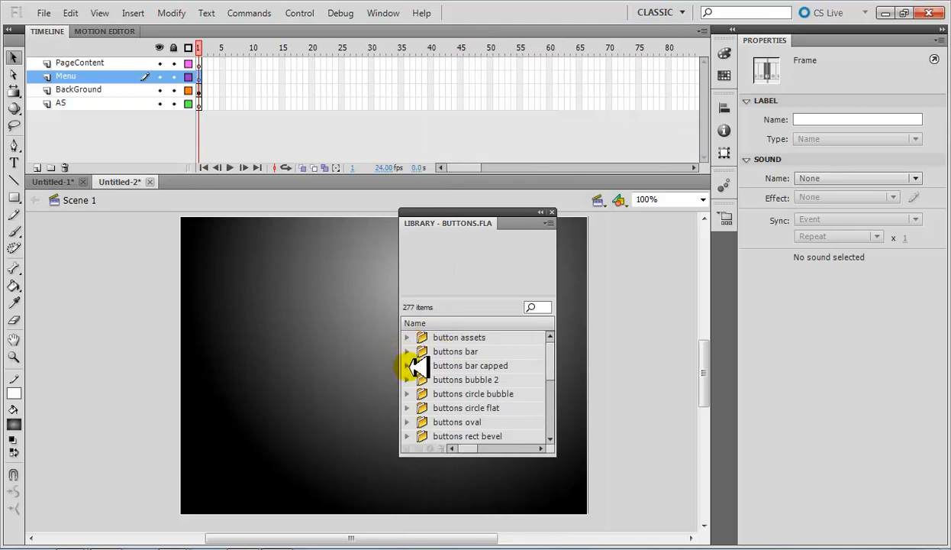
- Expand the buttons bubble 2 folder, preview the bubble 2 blue button, and move and heighten the library window to show more items
click(409, 380)
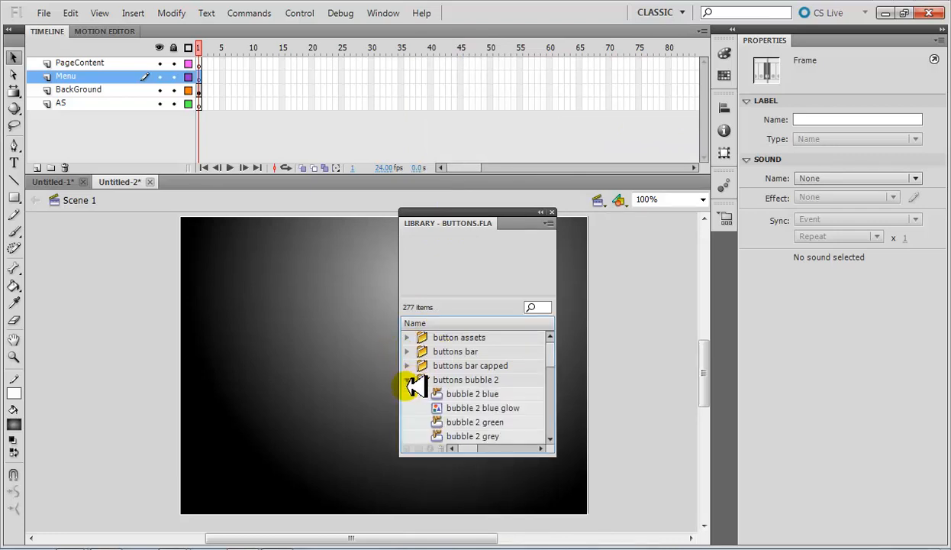
click(473, 394)
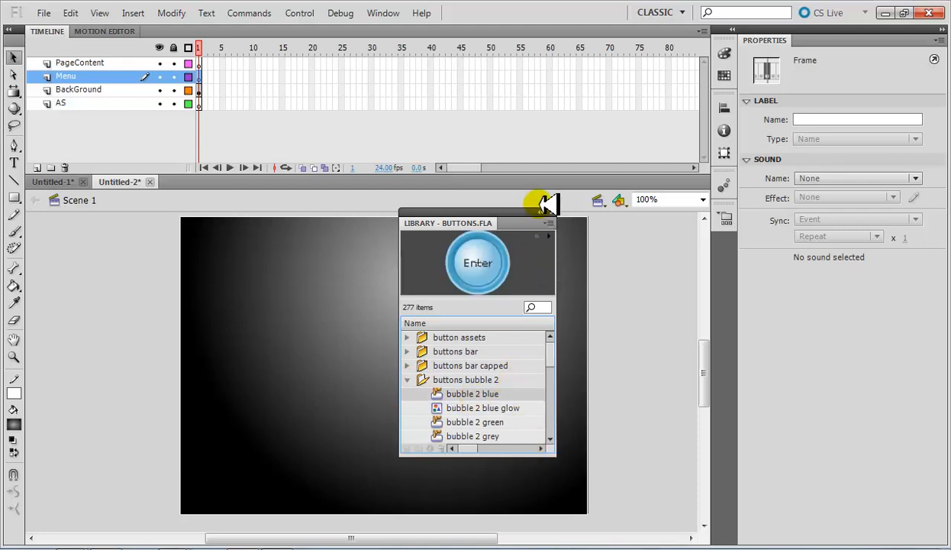
drag(536, 211, 601, 43)
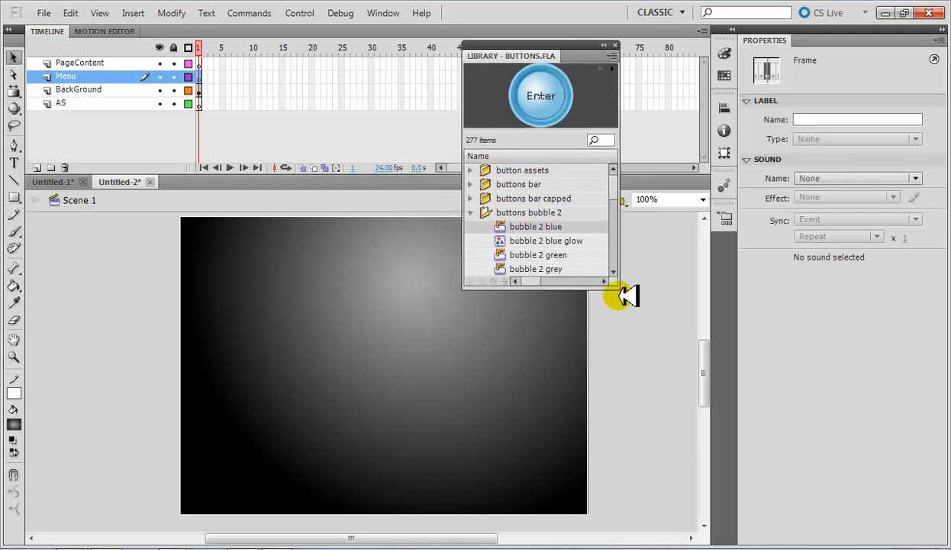
drag(624, 288, 625, 493)
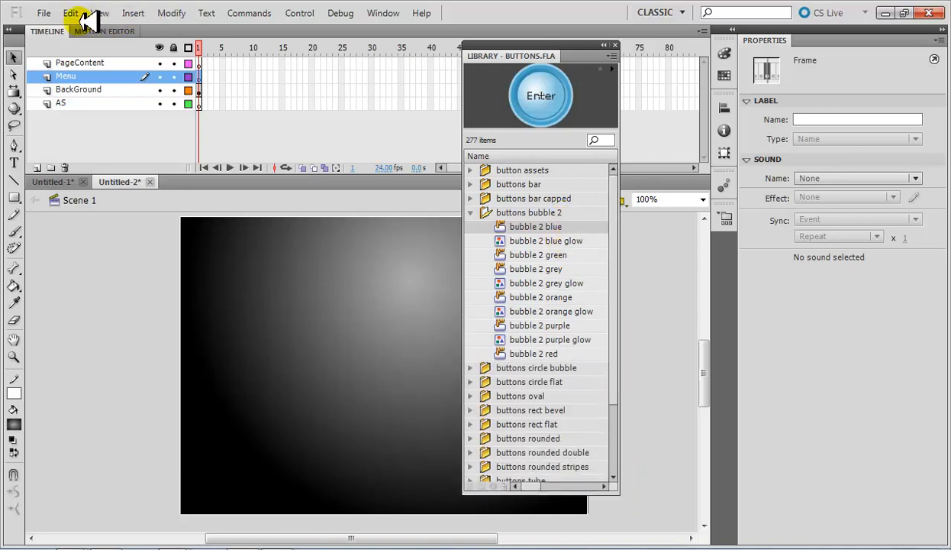
click(377, 13)
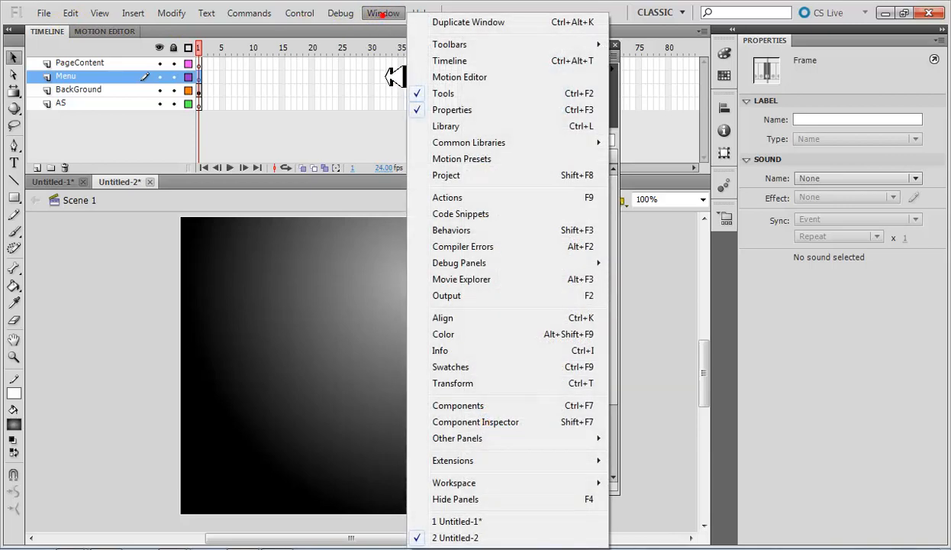
- Open the document's own library, copy the bubble 2 blue and bubble 2 green buttons into it from the Buttons library, and expand their folder
click(446, 126)
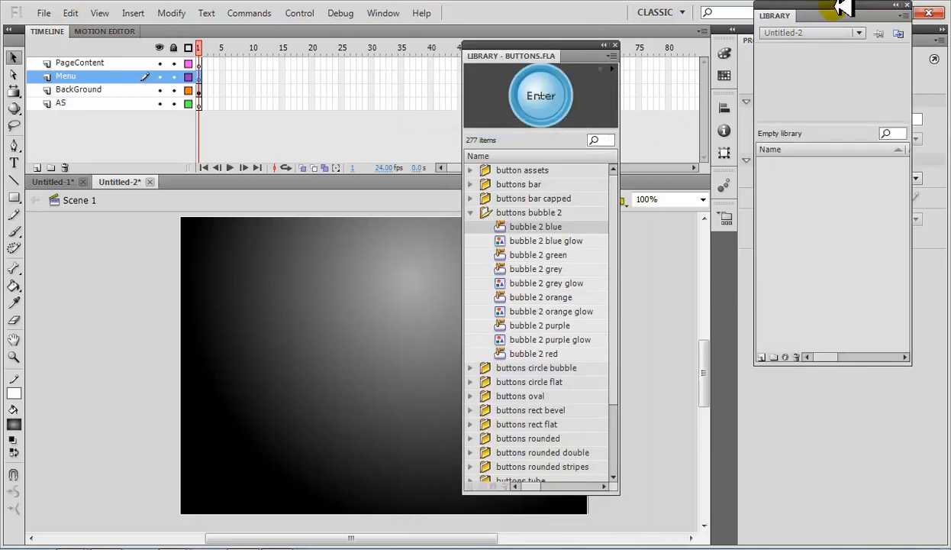
drag(845, 6, 864, 253)
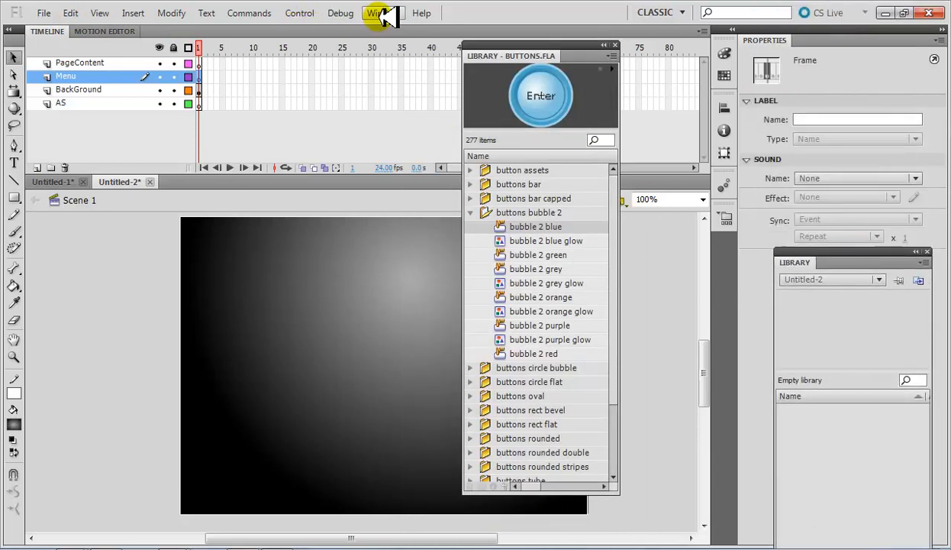
drag(527, 227, 854, 427)
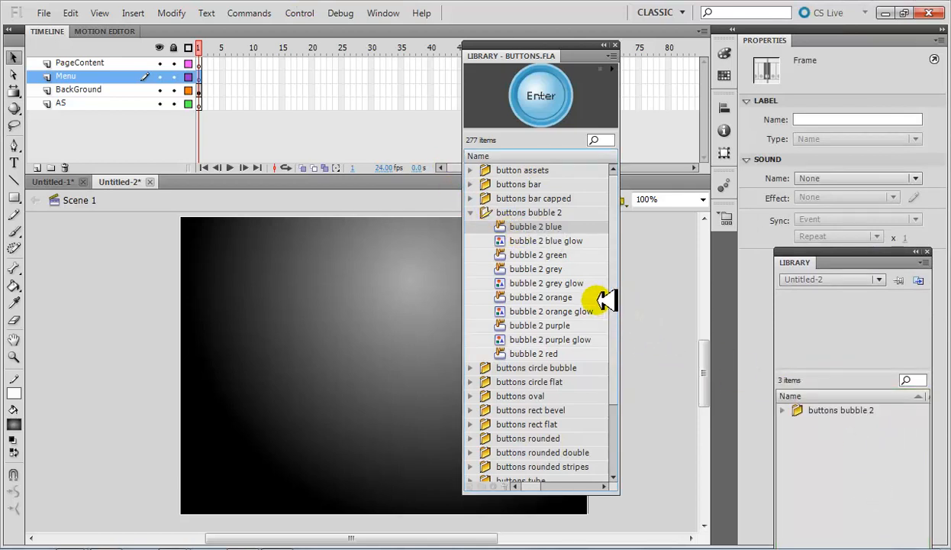
drag(541, 257, 798, 424)
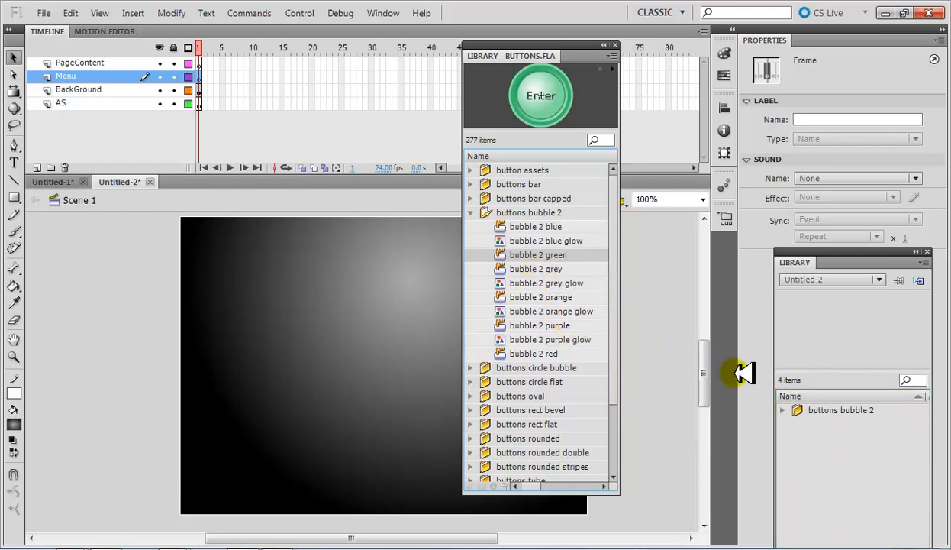
click(783, 410)
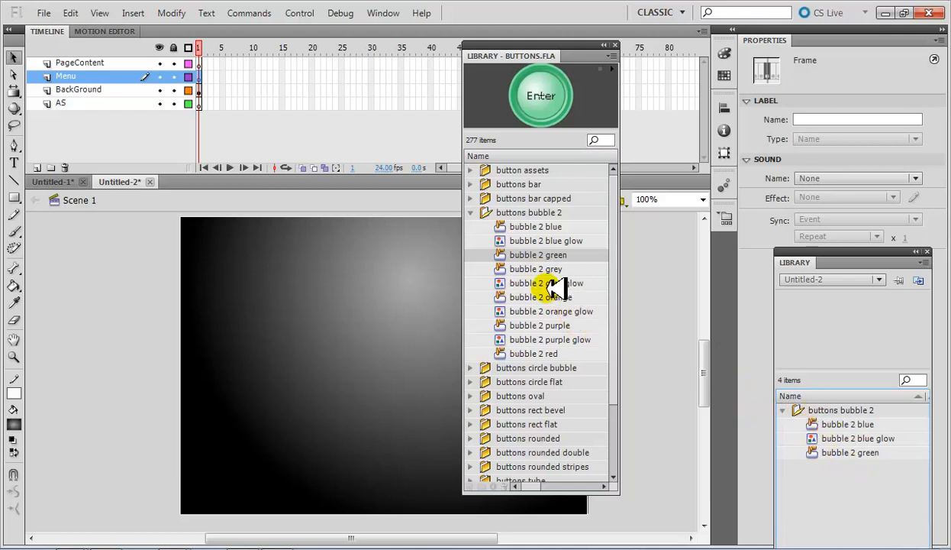
- Copy the bubble 2 grey, orange, purple and red buttons from the Buttons library into the document library
drag(545, 269, 772, 450)
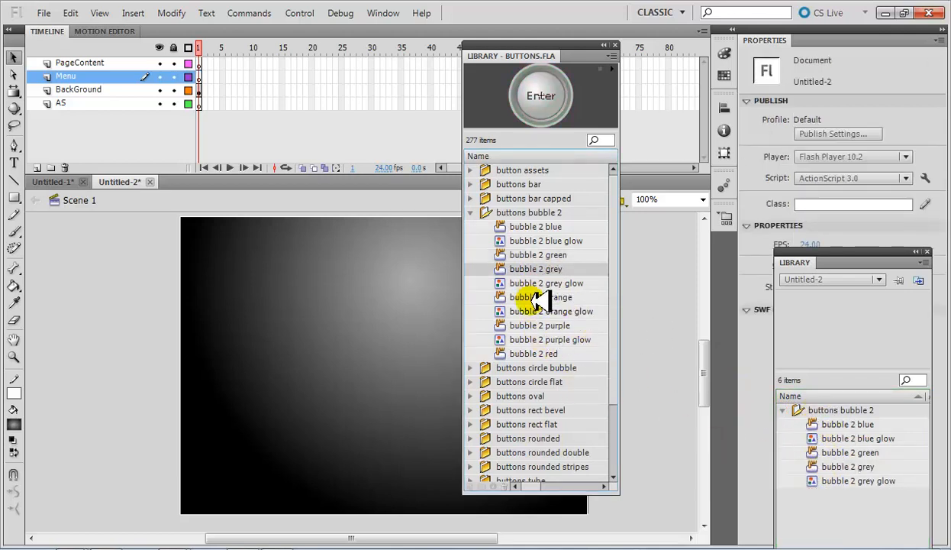
drag(537, 298, 864, 509)
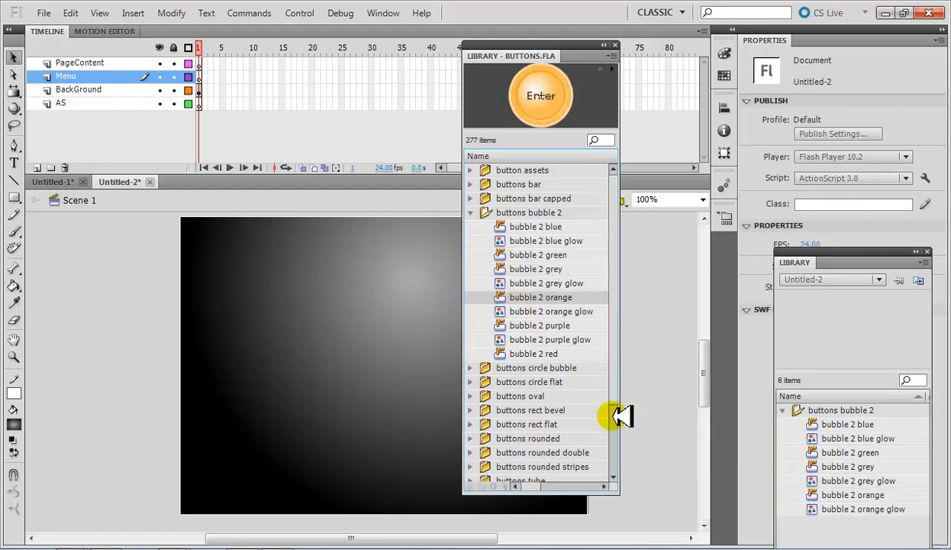
drag(545, 324, 813, 511)
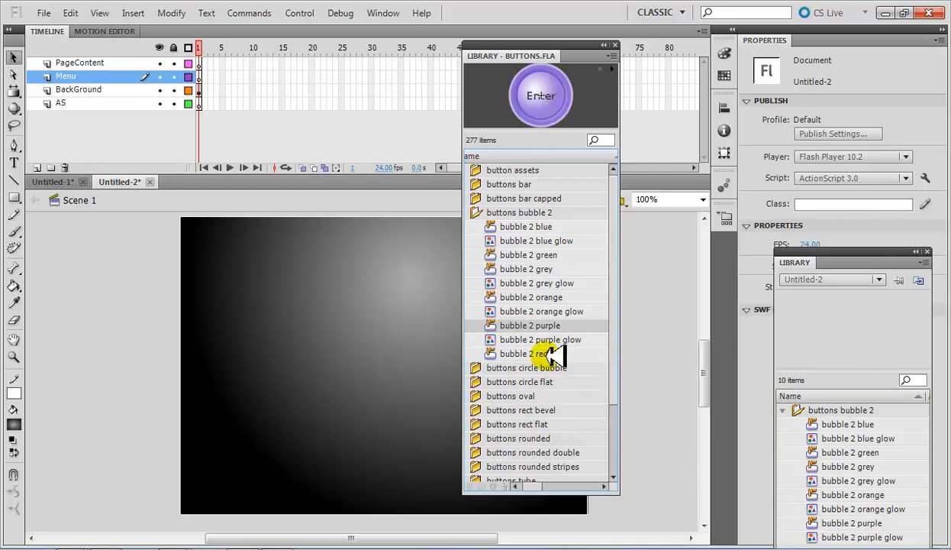
drag(538, 354, 795, 519)
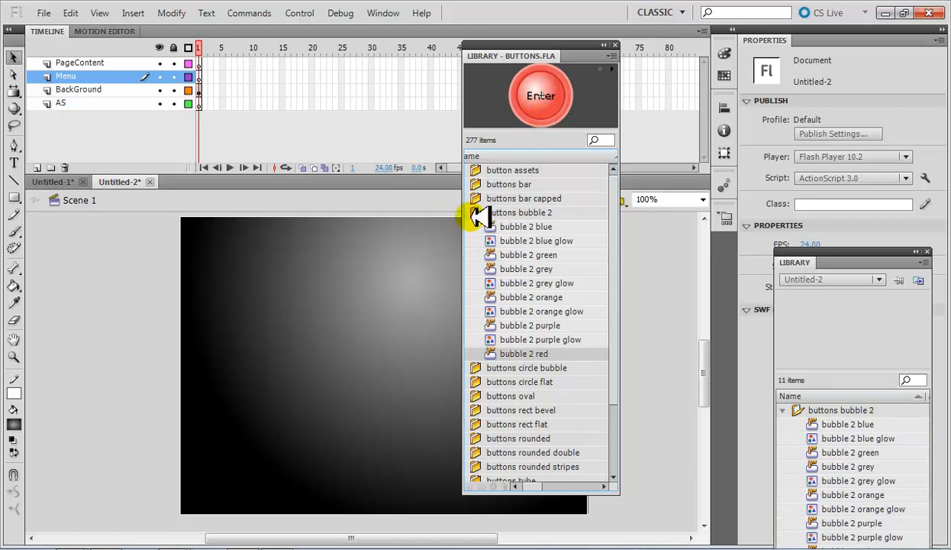
- Collapse the buttons bubble 2 folder in the Buttons library and preview items in the buttons circle bubble folder
click(479, 216)
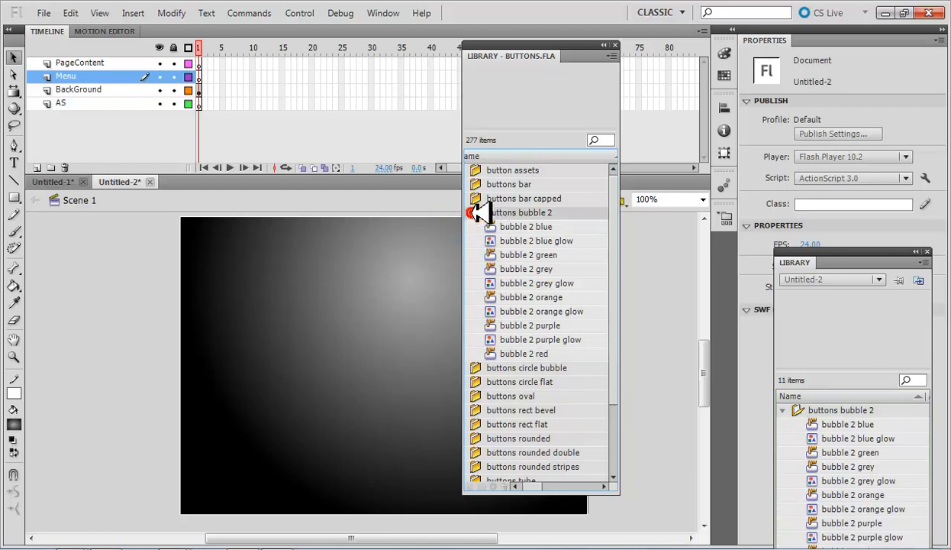
double_click(480, 214)
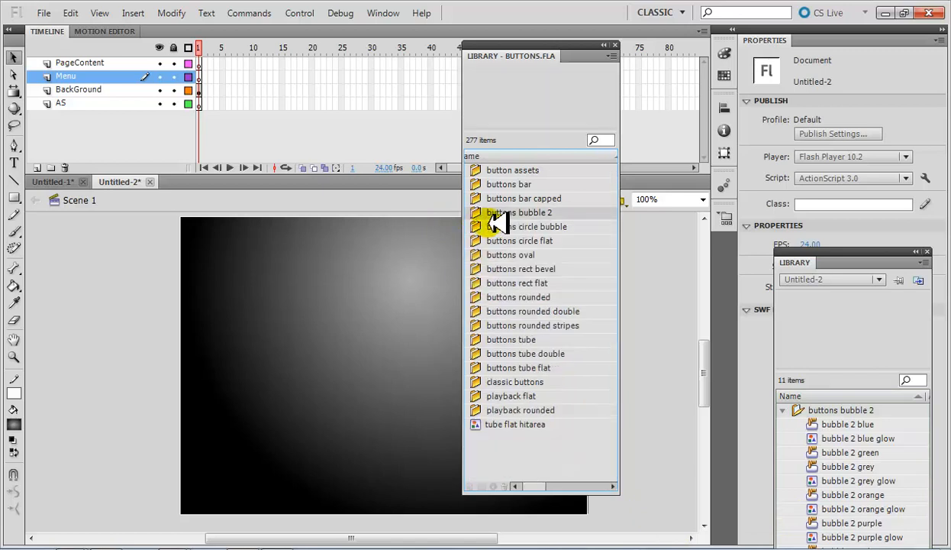
double_click(496, 226)
double_click(481, 226)
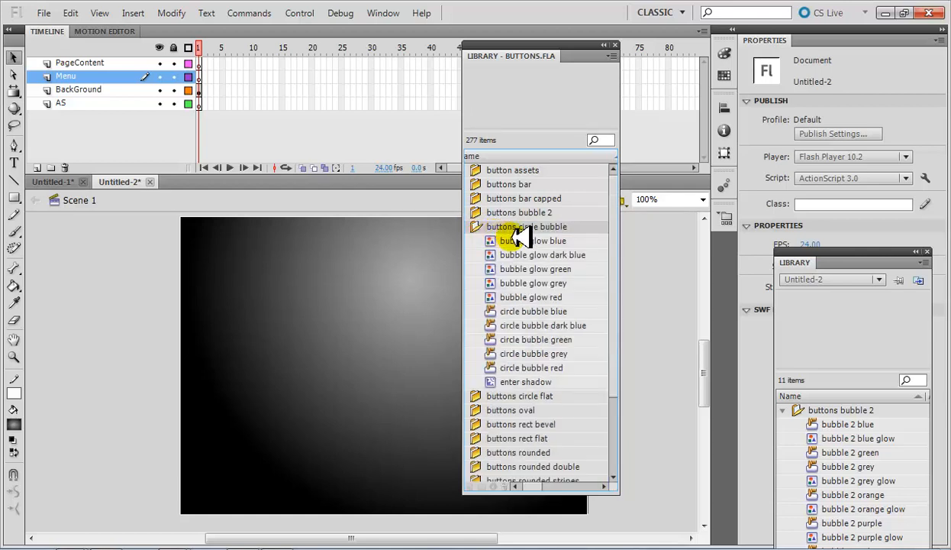
click(529, 269)
click(530, 325)
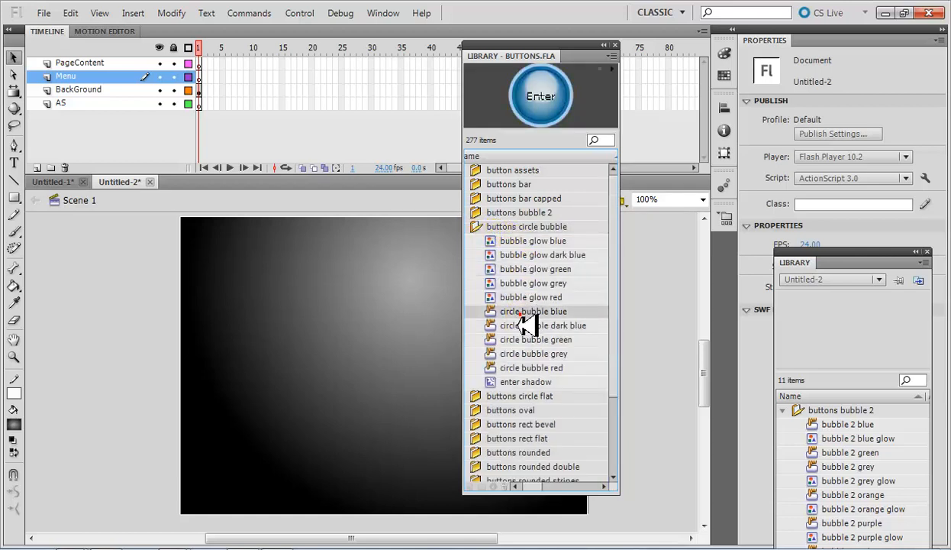
click(521, 381)
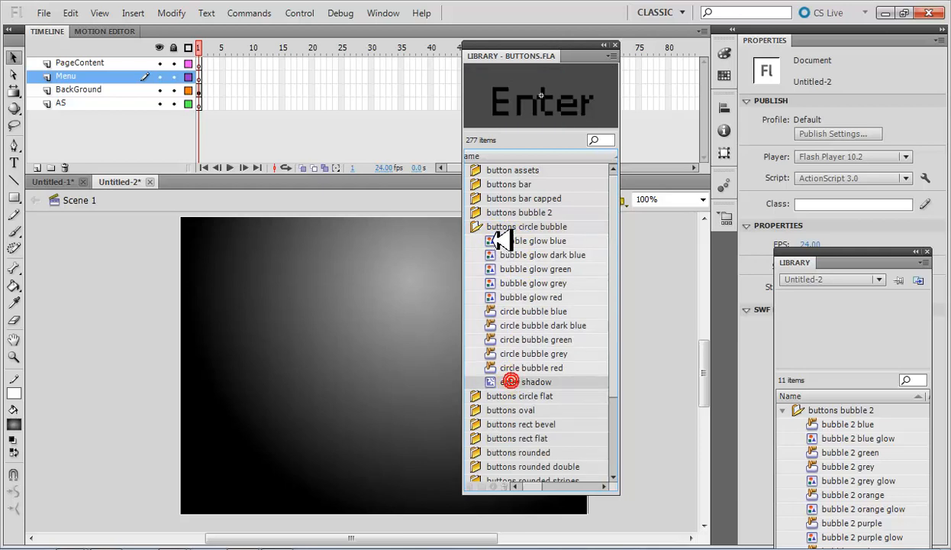
double_click(477, 226)
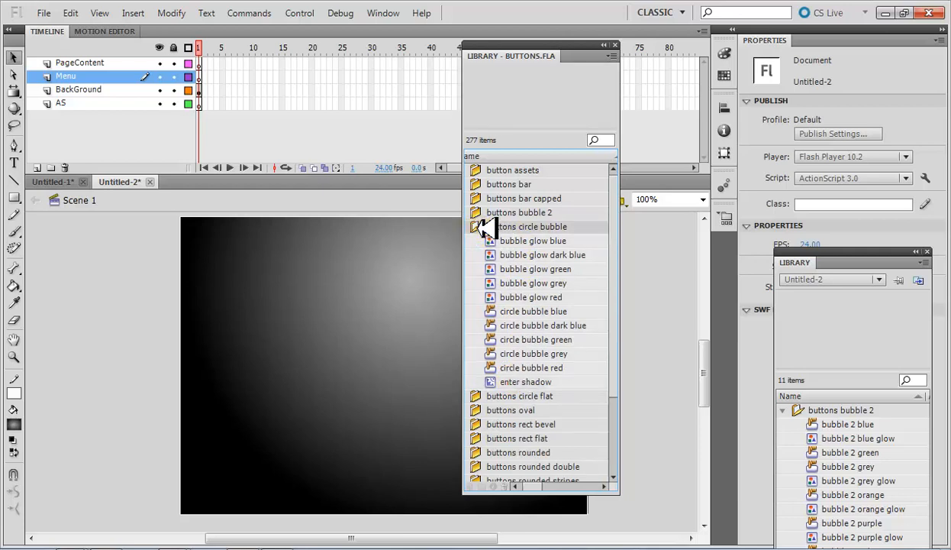
- Close the Buttons common library and dock the document library alongside the Properties panel
click(616, 44)
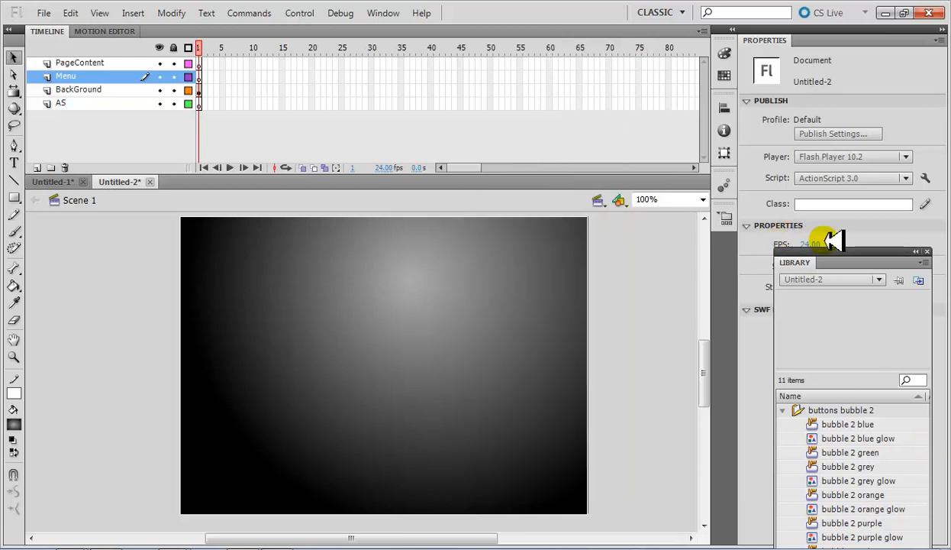
drag(835, 250, 779, 39)
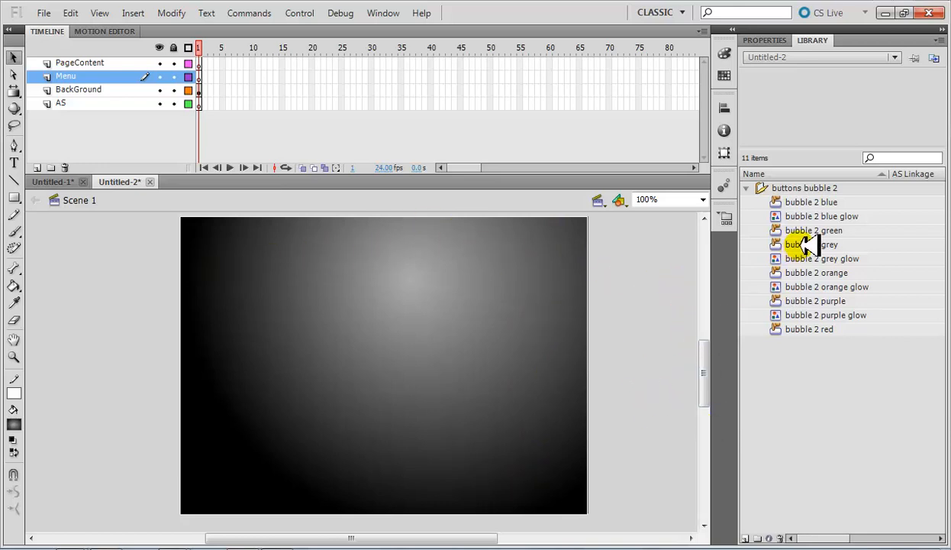
- Place the bubble 2 blue, green, grey and orange buttons in a vertical column along the stage's left side
click(815, 202)
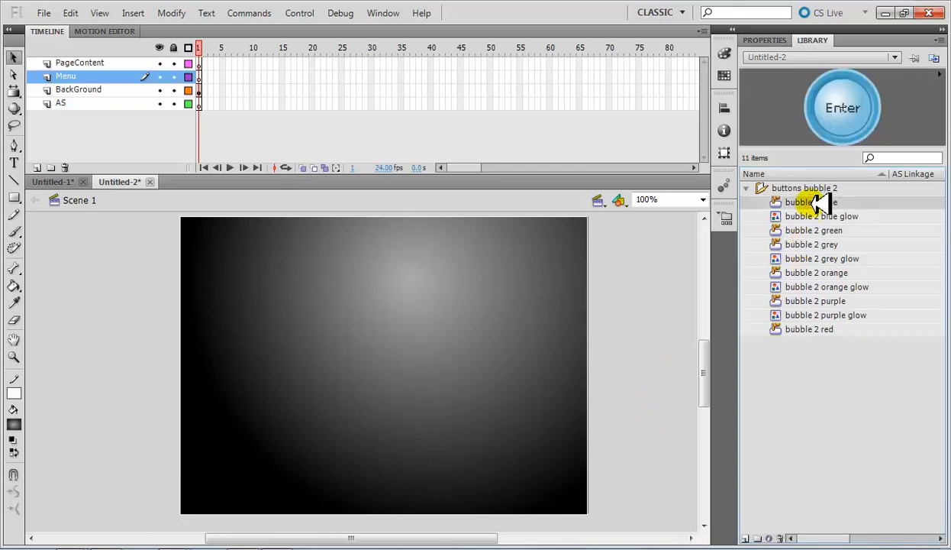
drag(821, 201, 234, 280)
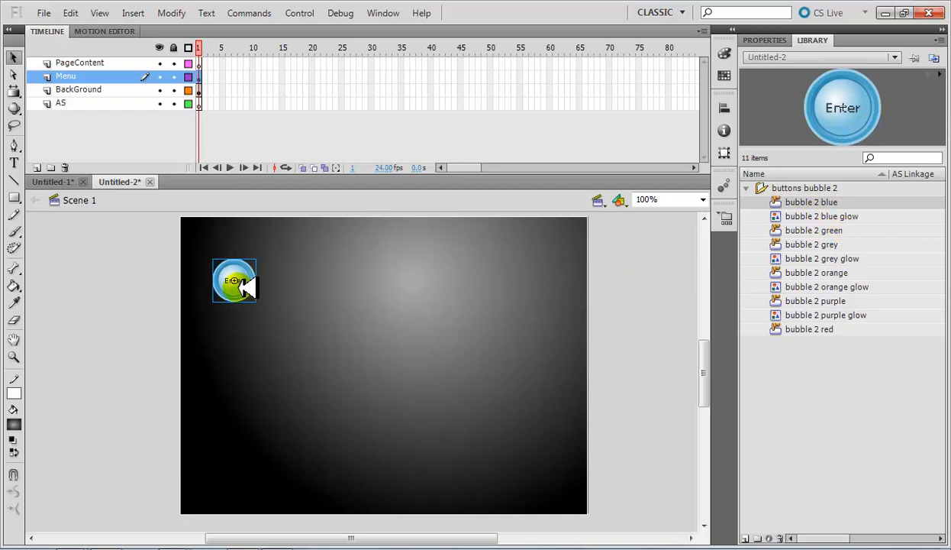
click(828, 230)
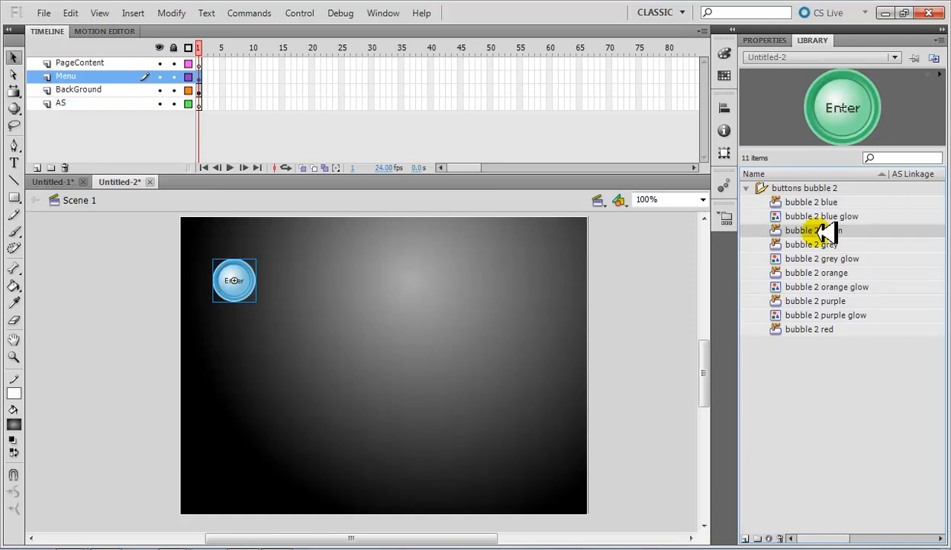
drag(828, 231, 243, 340)
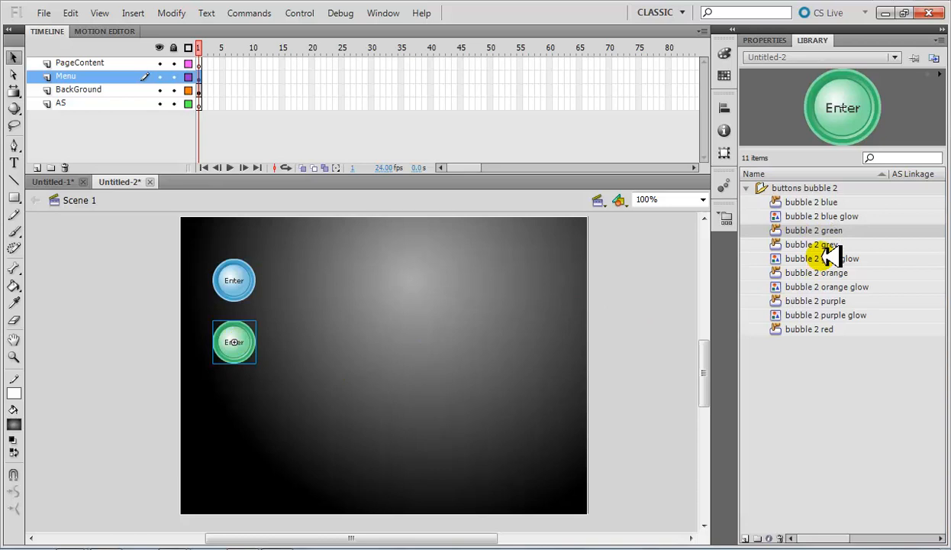
drag(831, 244, 243, 400)
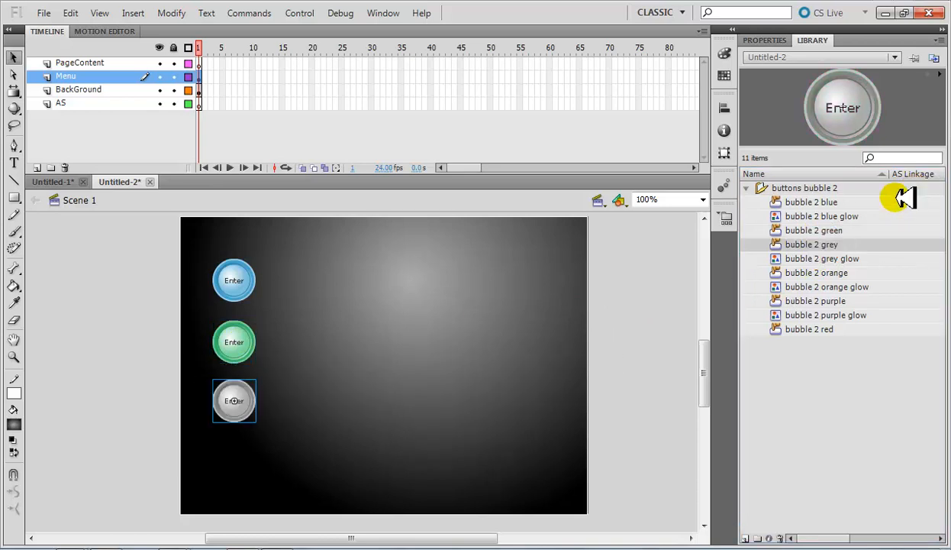
drag(831, 272, 242, 463)
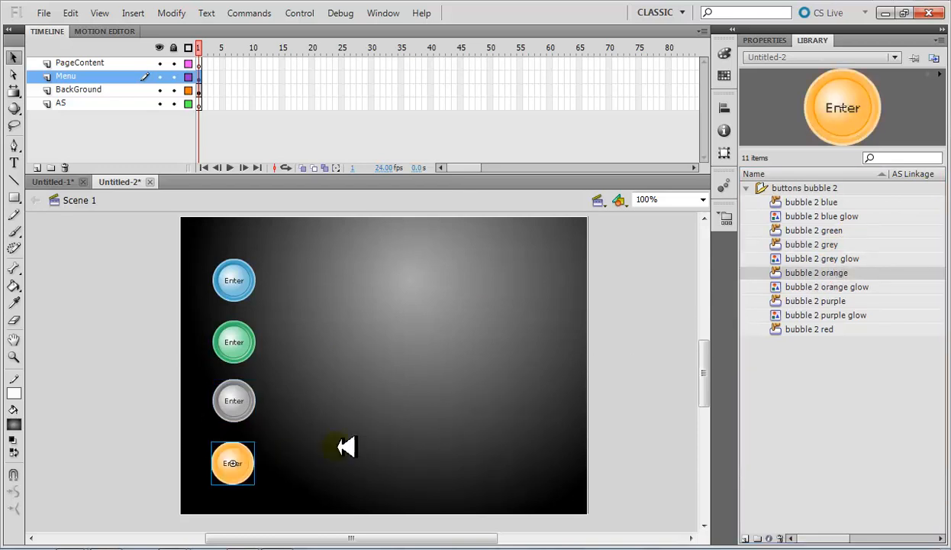
click(245, 280)
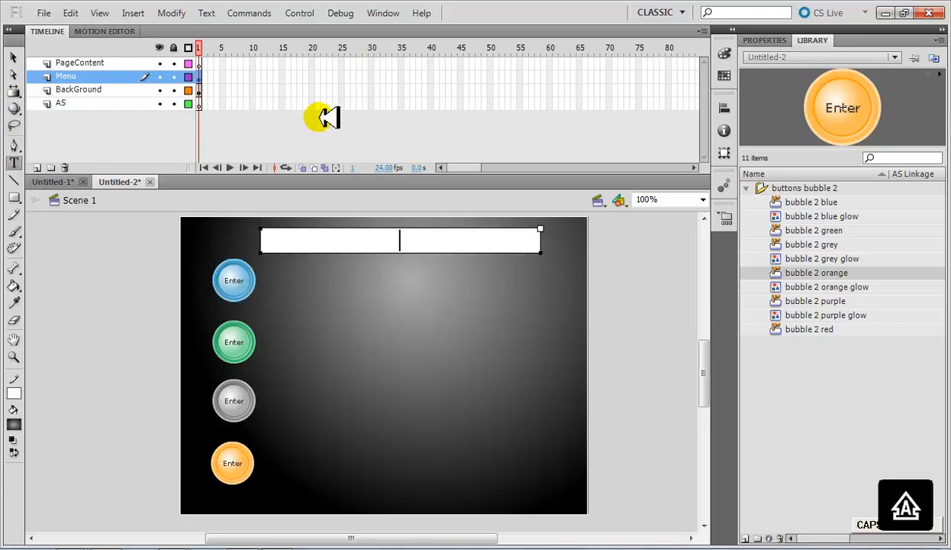
- Enter the title "Millennium Resort - Al Mussannah" in the text box near the stage's upper edge
text(M)
key(Caps_Lock)
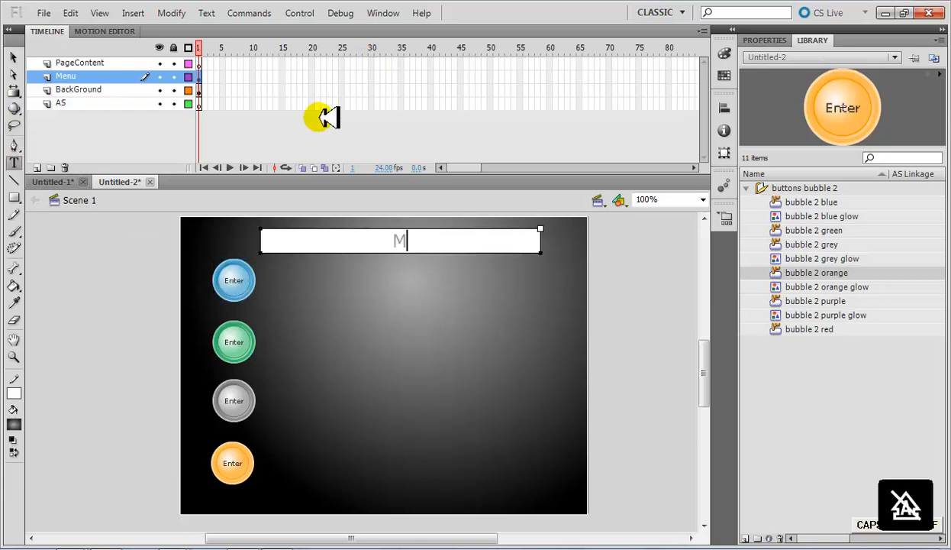
text(illennium)
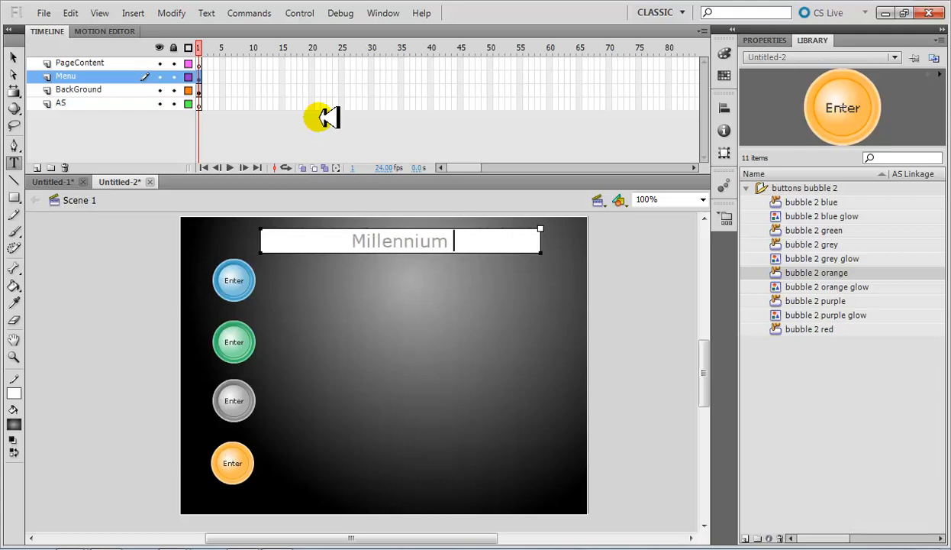
key(Caps_Lock)
text(R)
key(Caps_Lock)
text(esort)
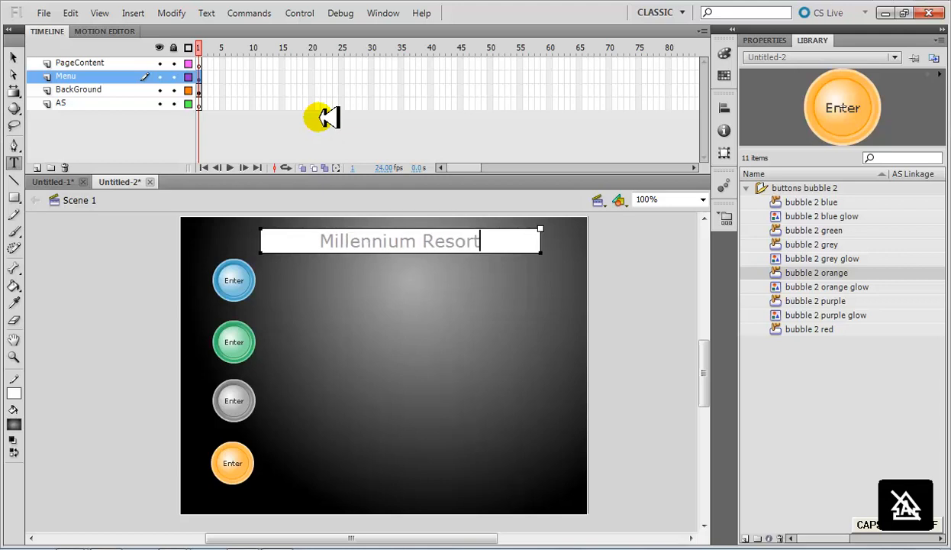
text( - Al M)
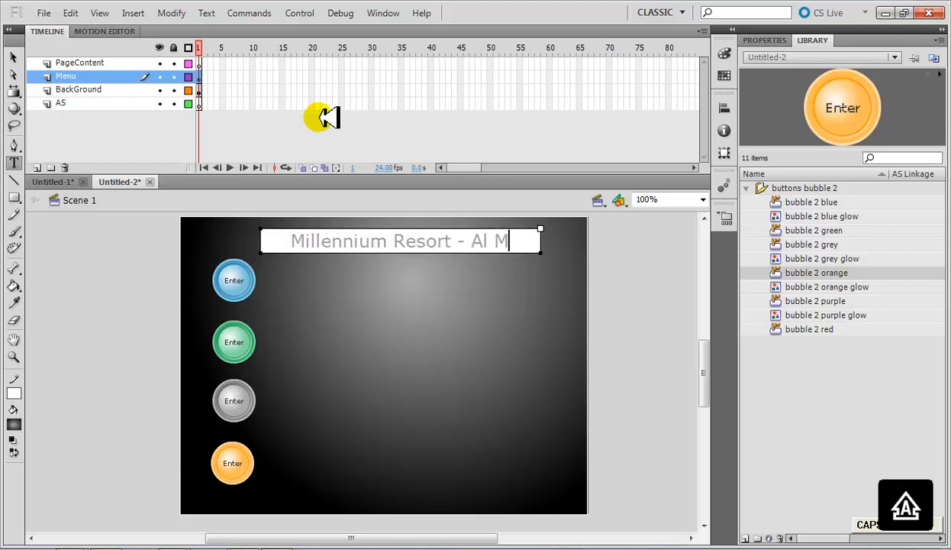
text(ussannah)
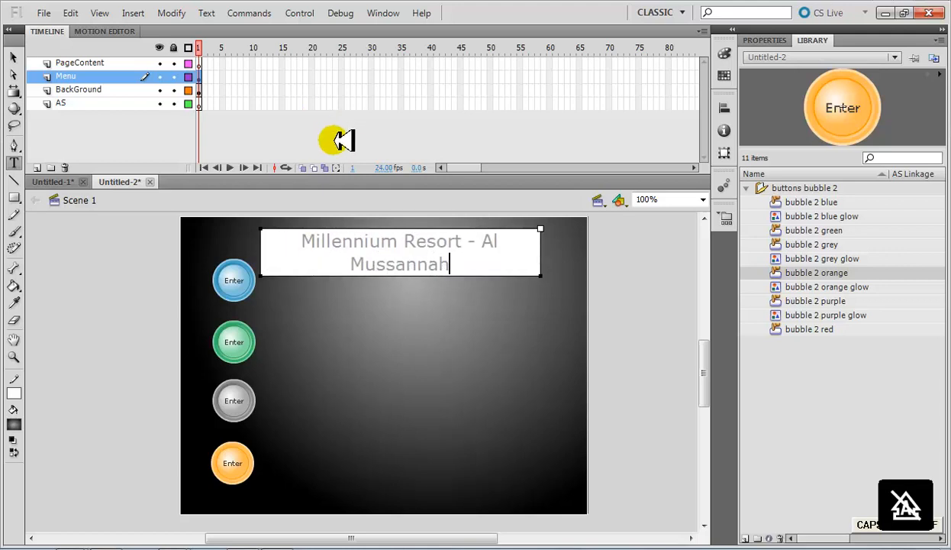
key(ctrl+shift+c)
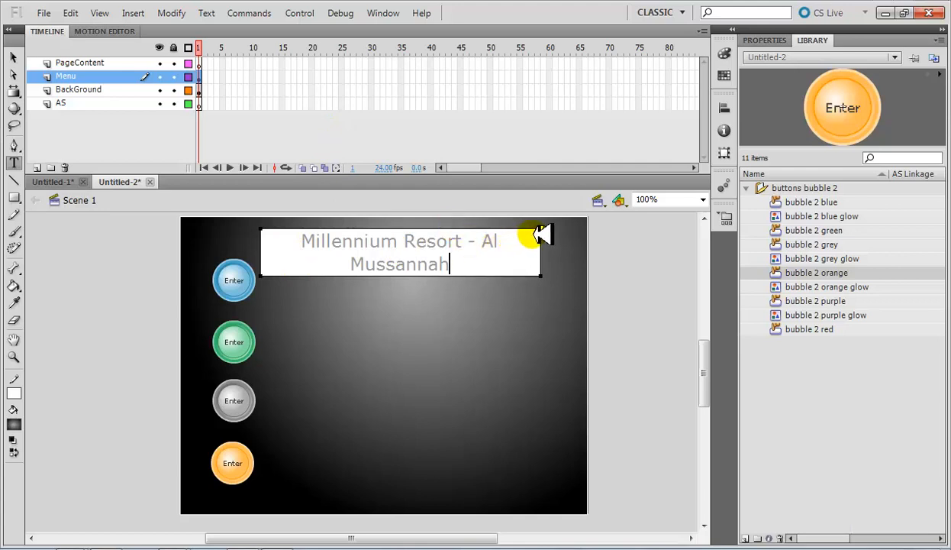
- Widen the title's text box to about 413 so the text fits on one line, select the text and shift the box left to X 88
drag(544, 276, 569, 267)
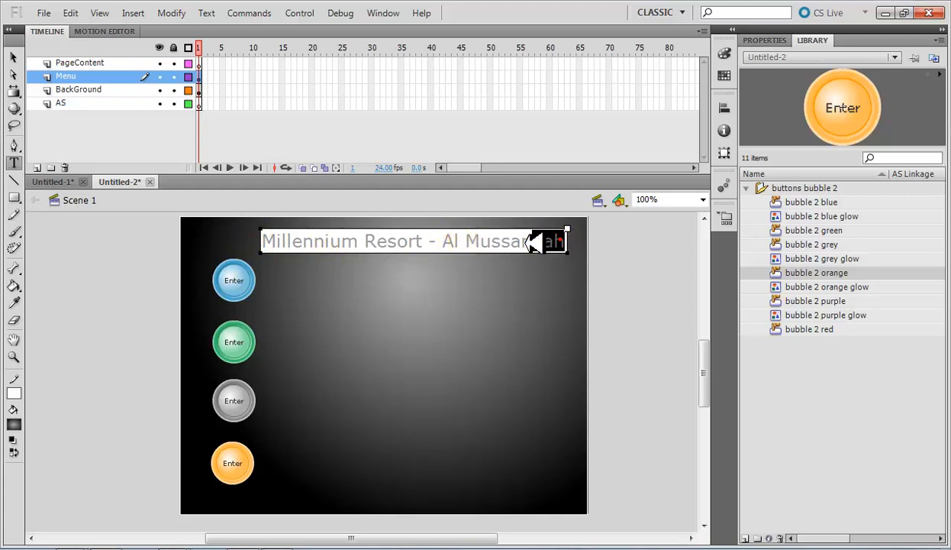
drag(535, 242, 275, 252)
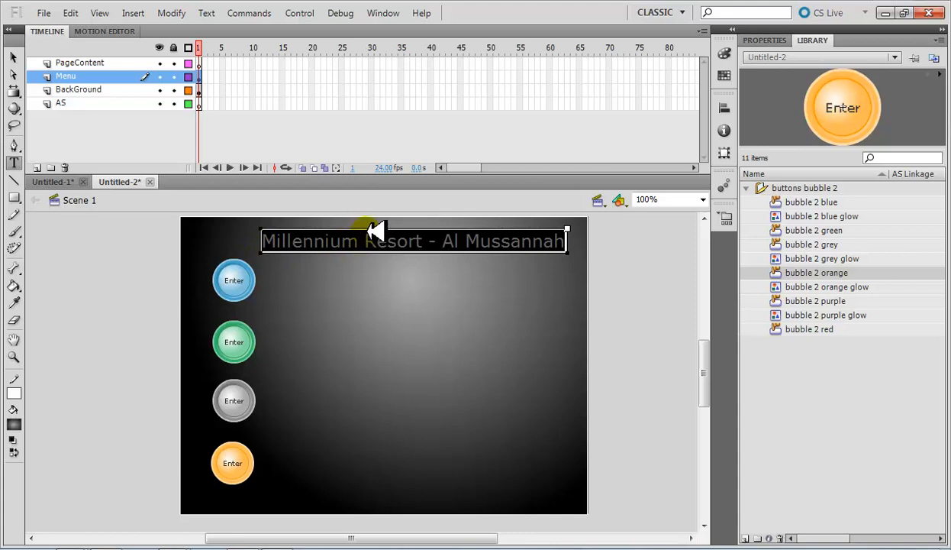
drag(374, 227, 360, 227)
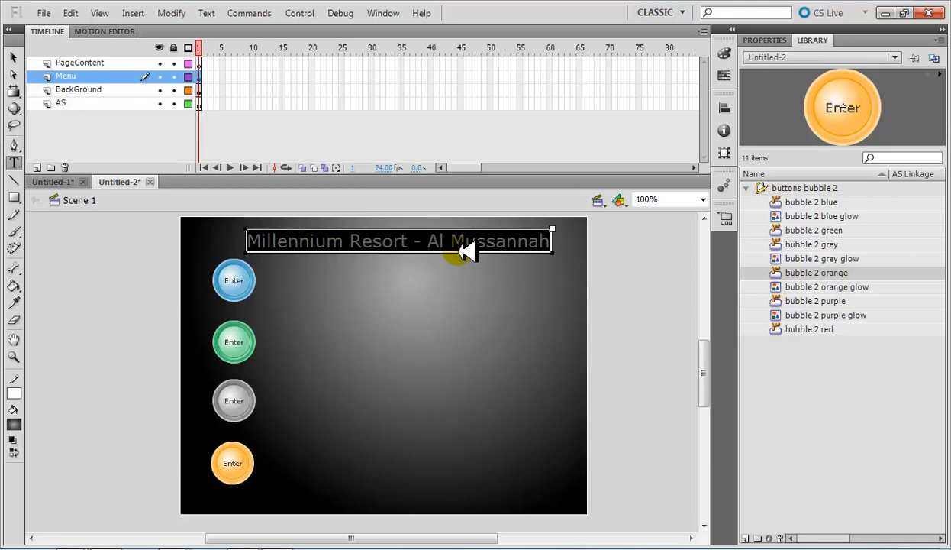
- Set the title's font size to 28 pt and widen its text box to about 451
click(765, 39)
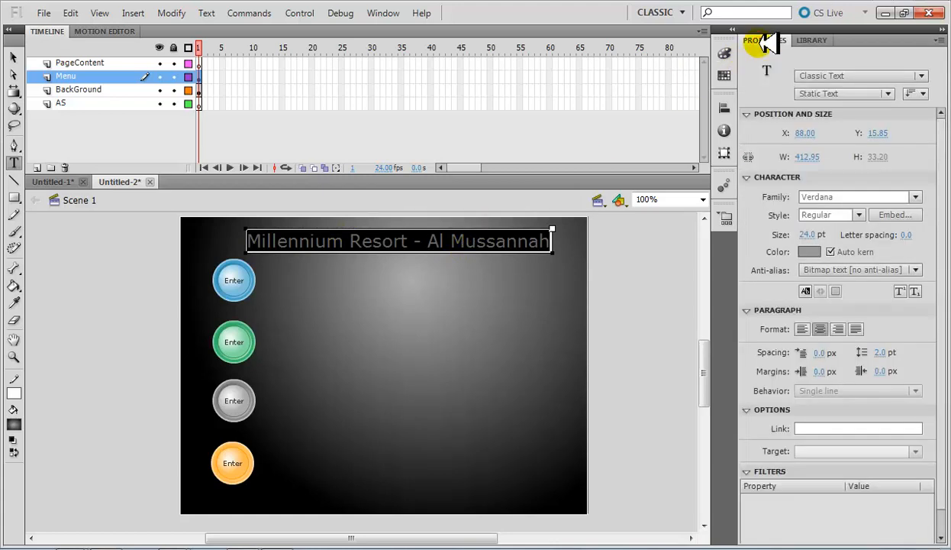
click(816, 235)
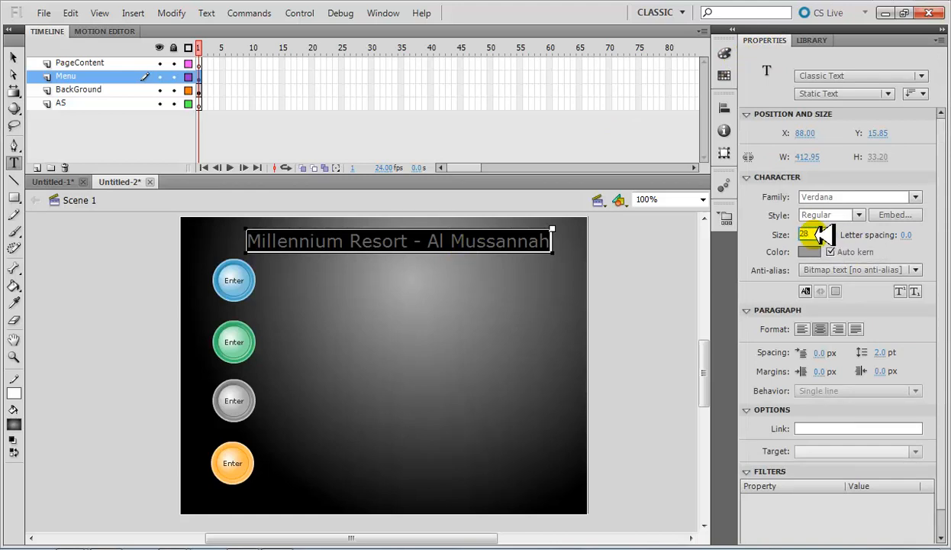
text(28)
key(Return)
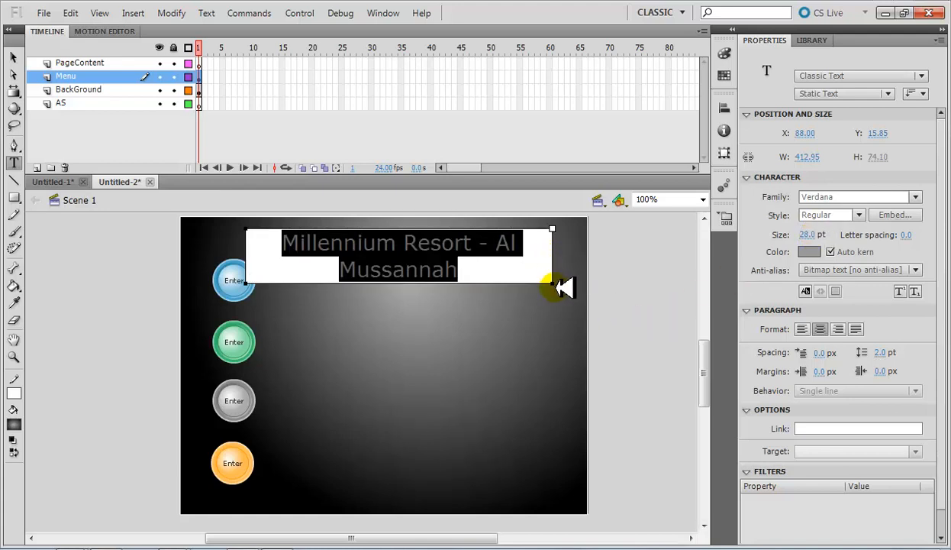
drag(560, 283, 582, 281)
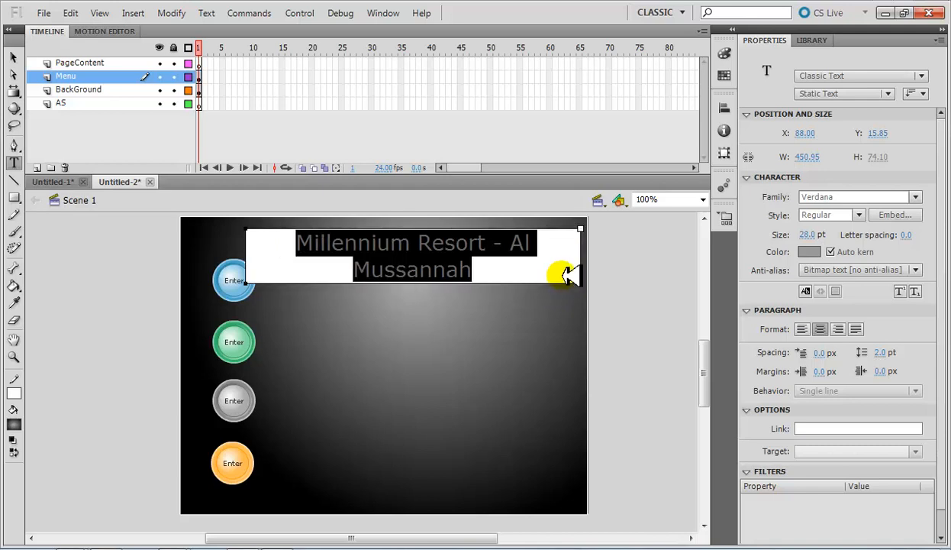
- Reduce the title's font size to 26 pt so the text fits on one line
click(808, 234)
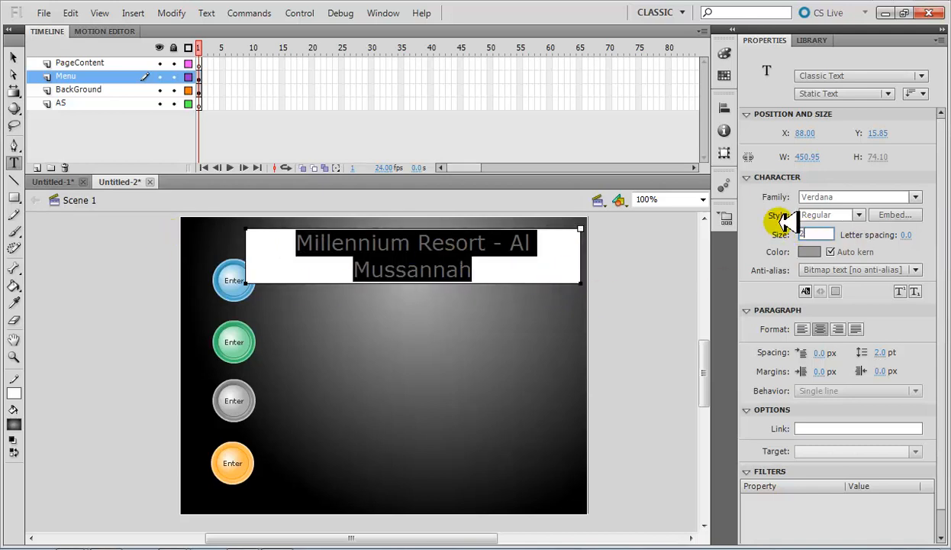
text(26)
key(Return)
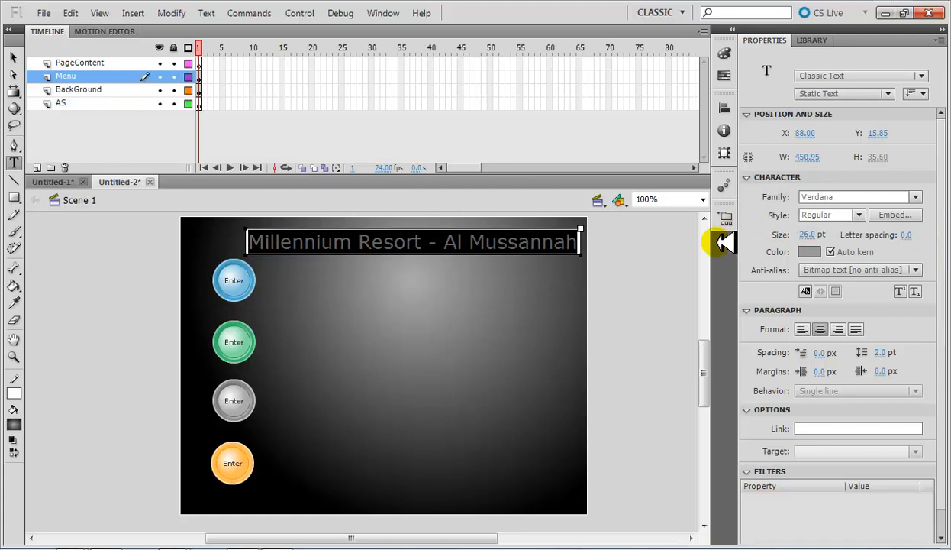
- Try indigo #330099 as the title's text colour and replace it with dark red
click(807, 253)
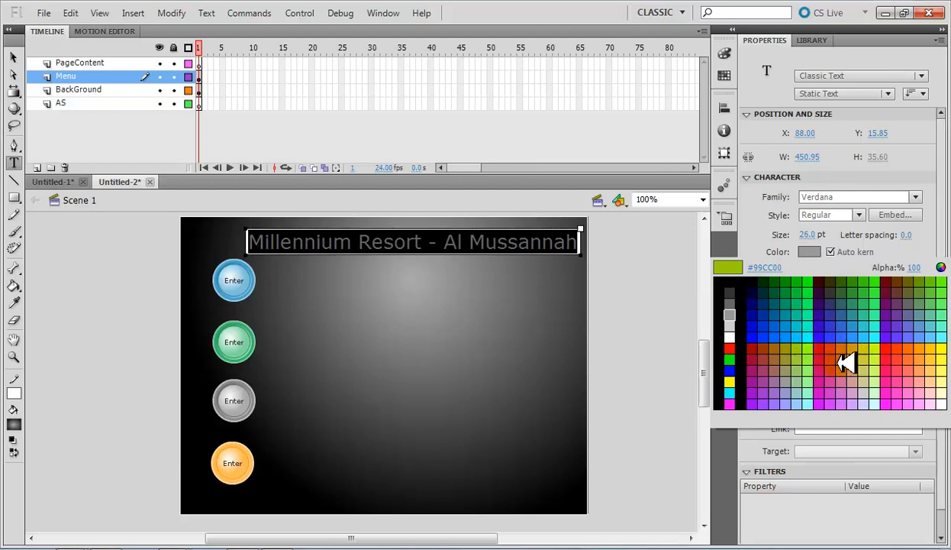
click(832, 313)
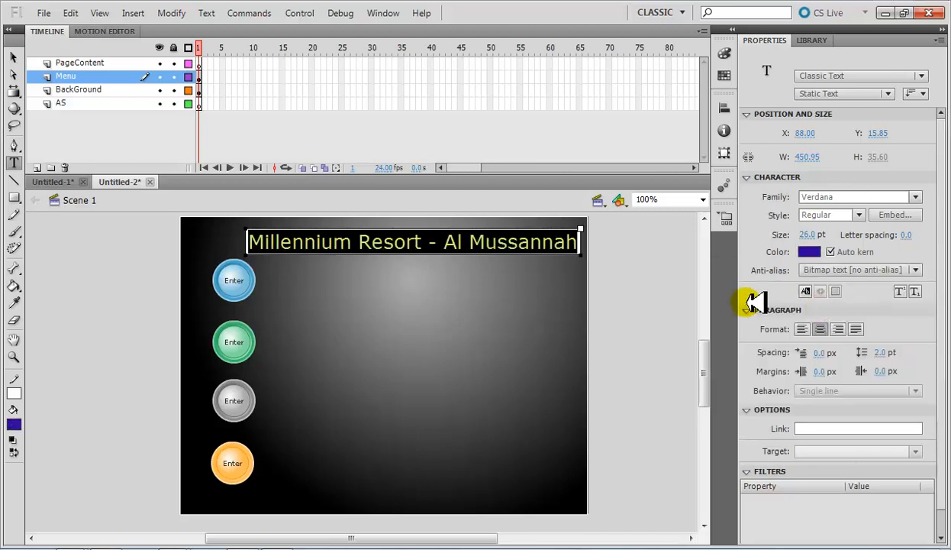
click(809, 254)
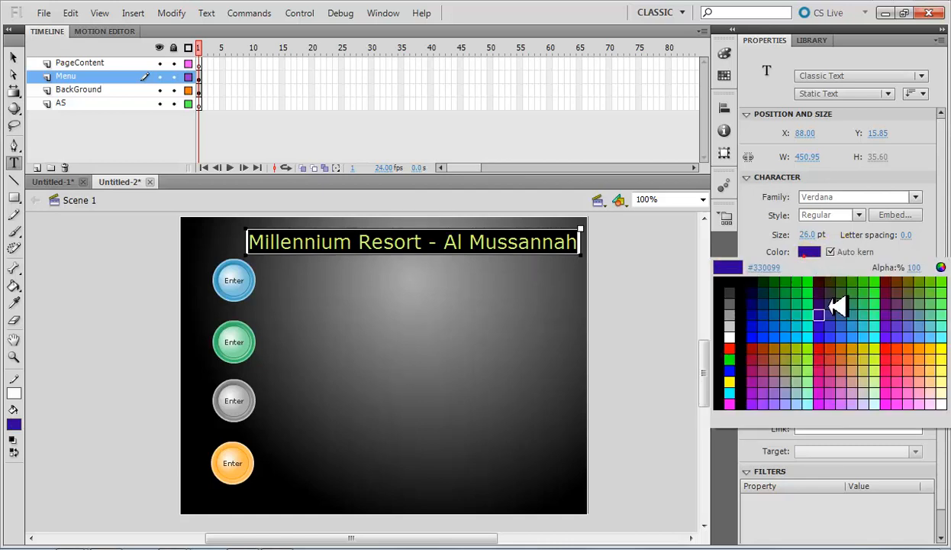
click(766, 355)
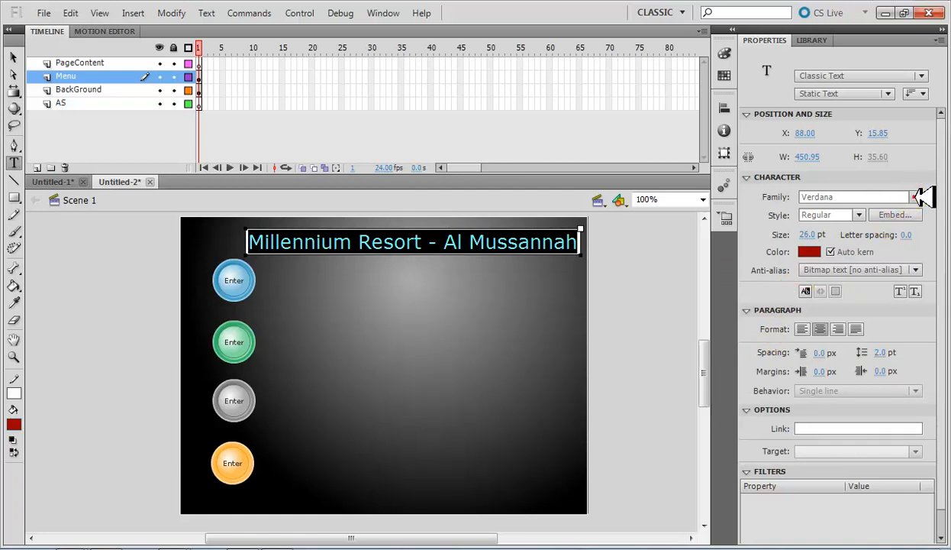
- Change the title's font family to Comic Sans MS
click(844, 199)
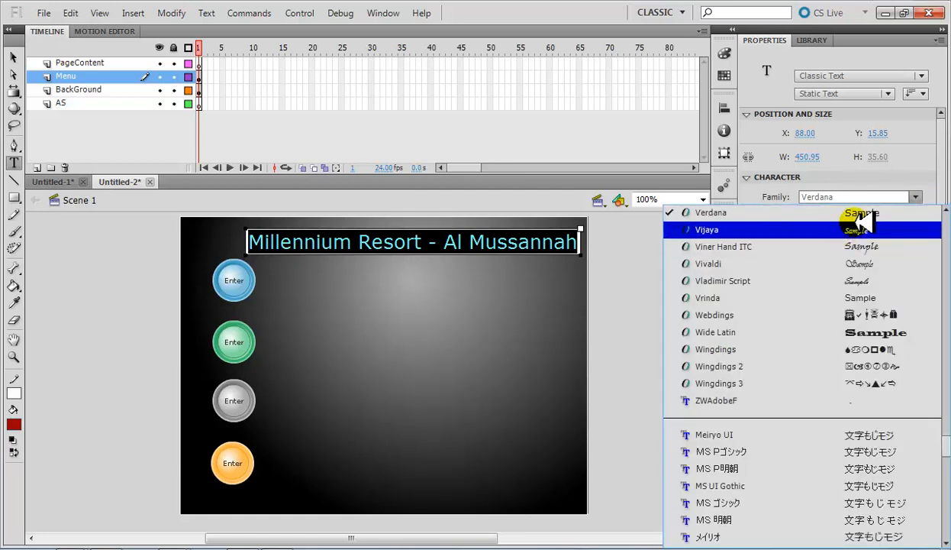
scroll(744, 305, down, 1)
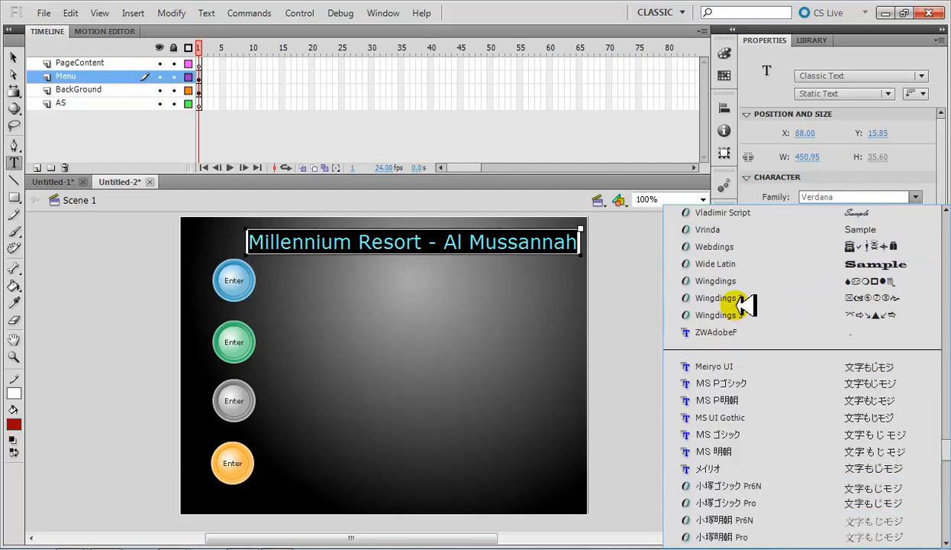
scroll(733, 298, up, 12)
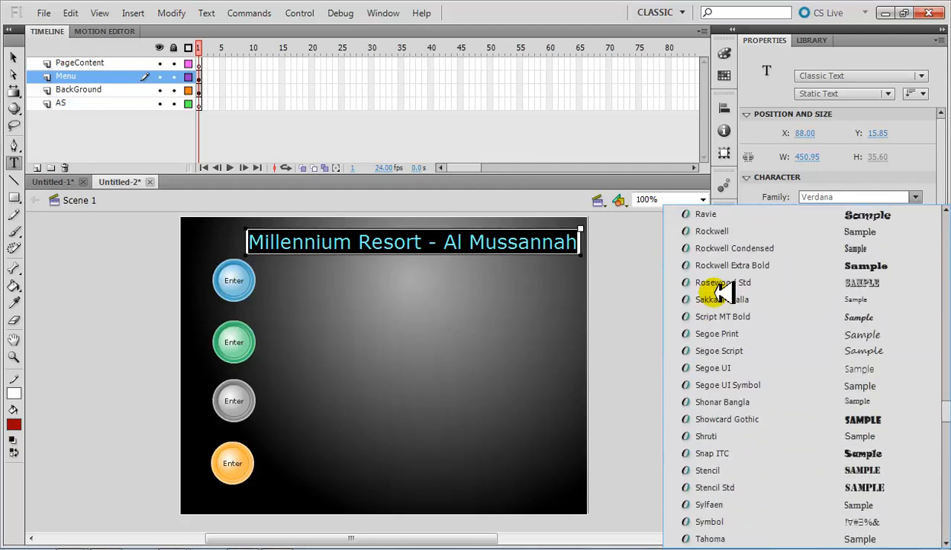
scroll(710, 277, up, 10)
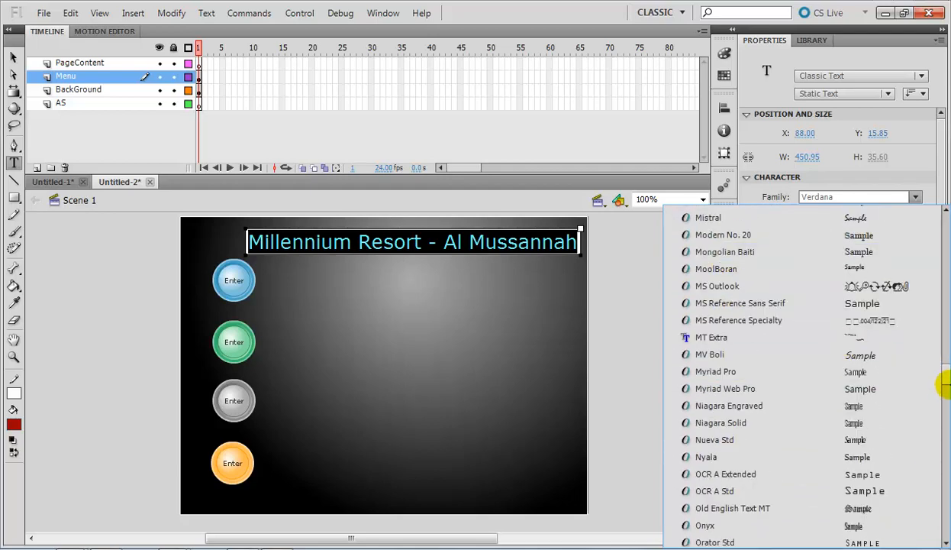
drag(945, 380, 930, 227)
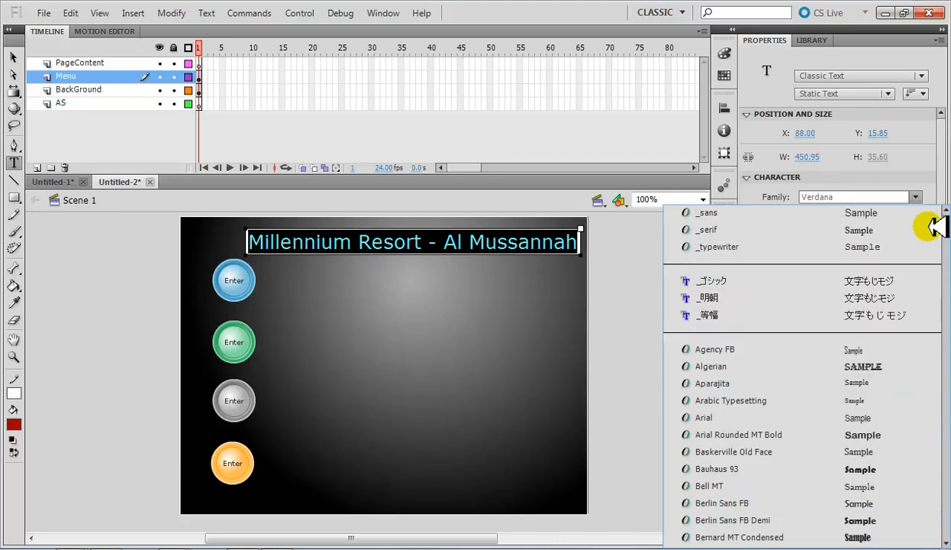
scroll(779, 428, down, 4)
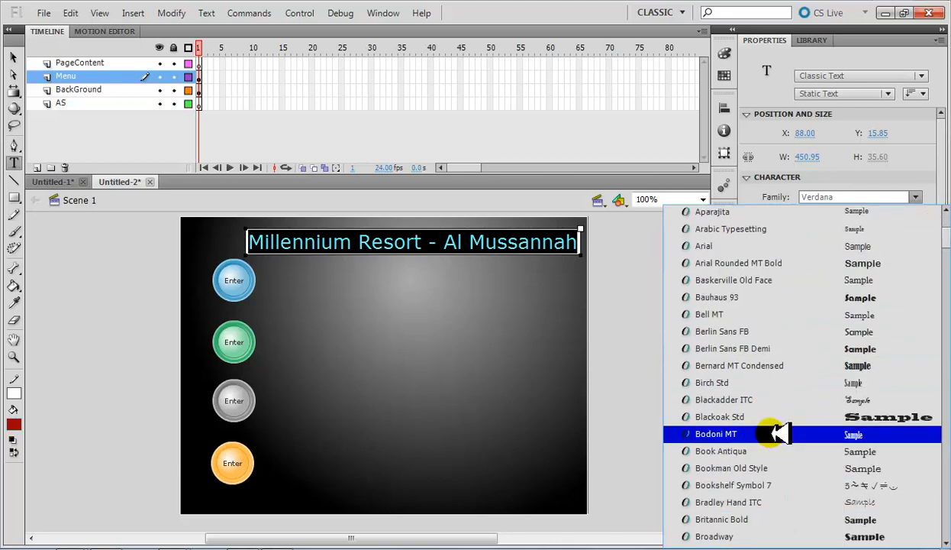
scroll(779, 433, down, 7)
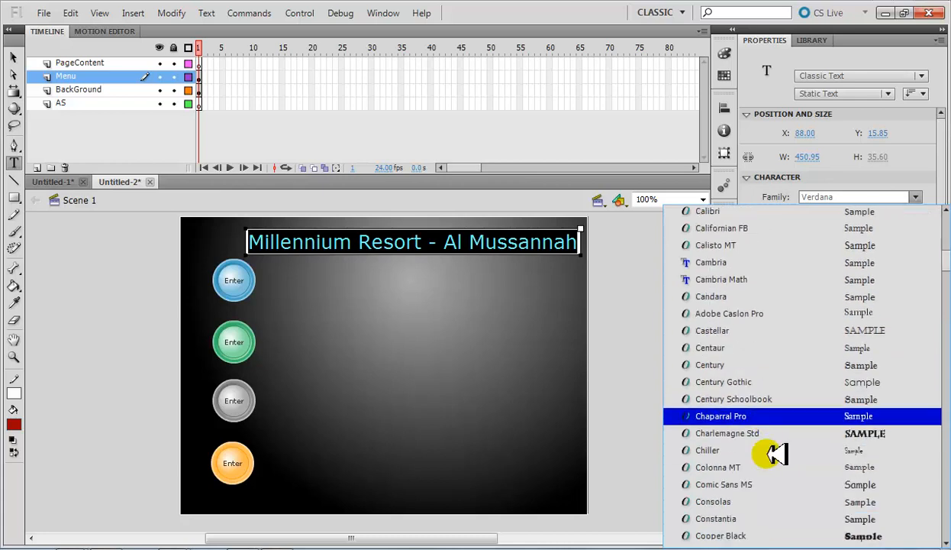
click(758, 483)
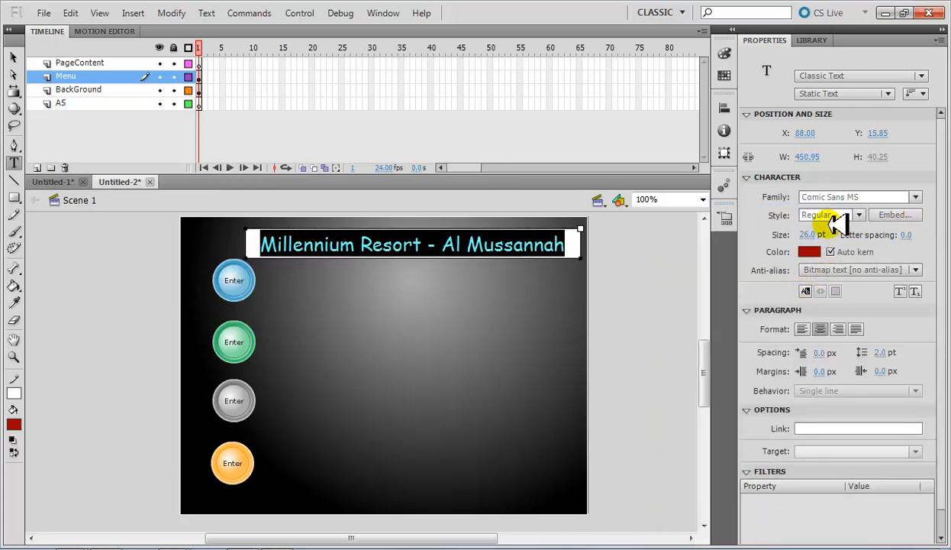
- Set the title's font style to Bold, keeping the size at 26 pt
click(859, 215)
click(839, 242)
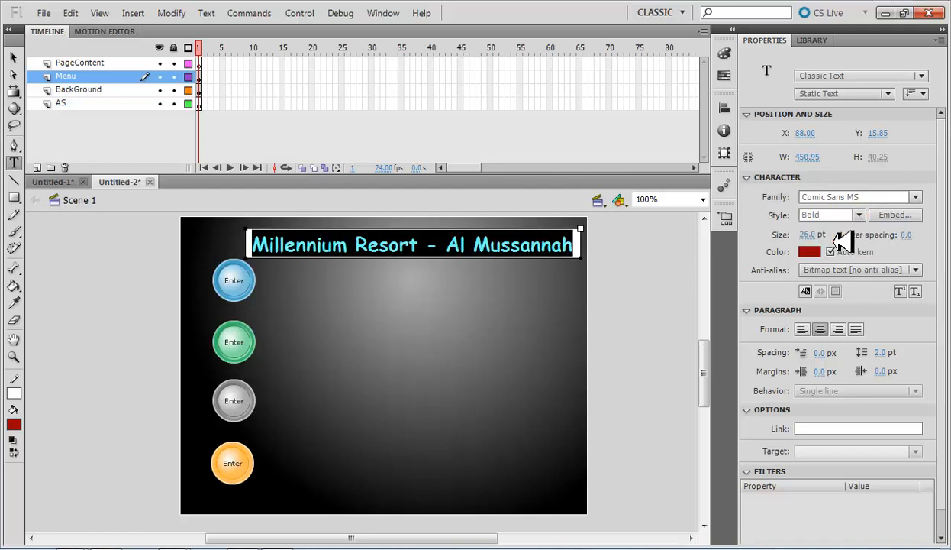
click(815, 236)
click(763, 282)
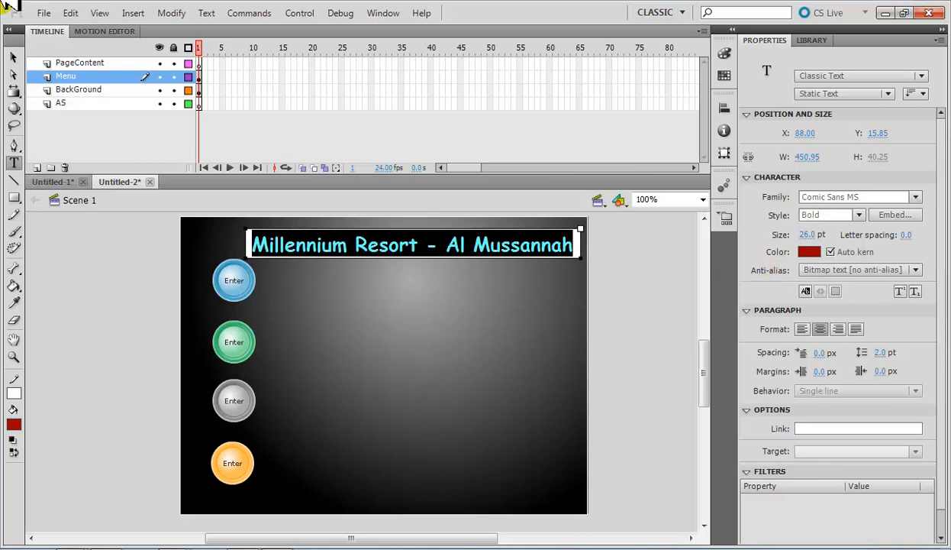
- Finish editing the title text, shift the title slightly up and to the left on the stage and deselect it
click(12, 56)
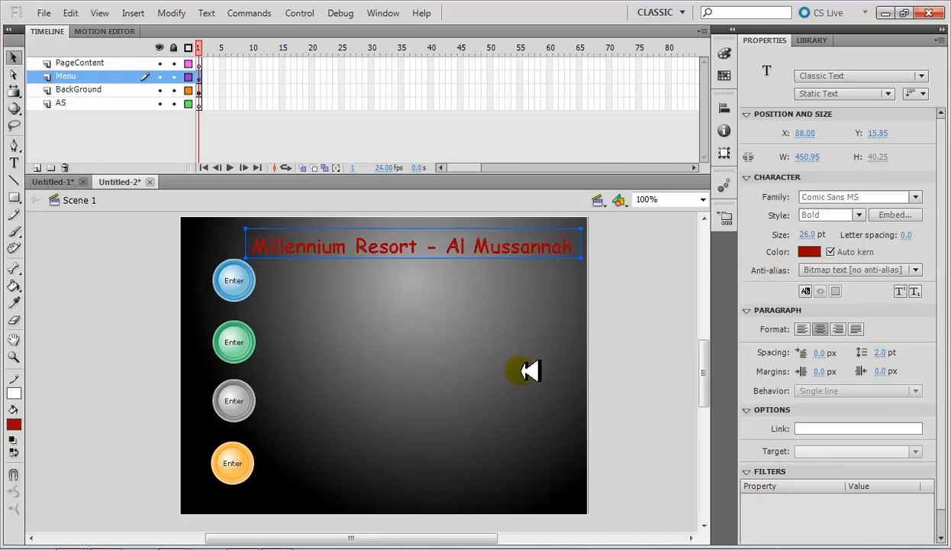
click(506, 314)
click(644, 321)
click(384, 246)
drag(384, 243, 372, 239)
click(637, 319)
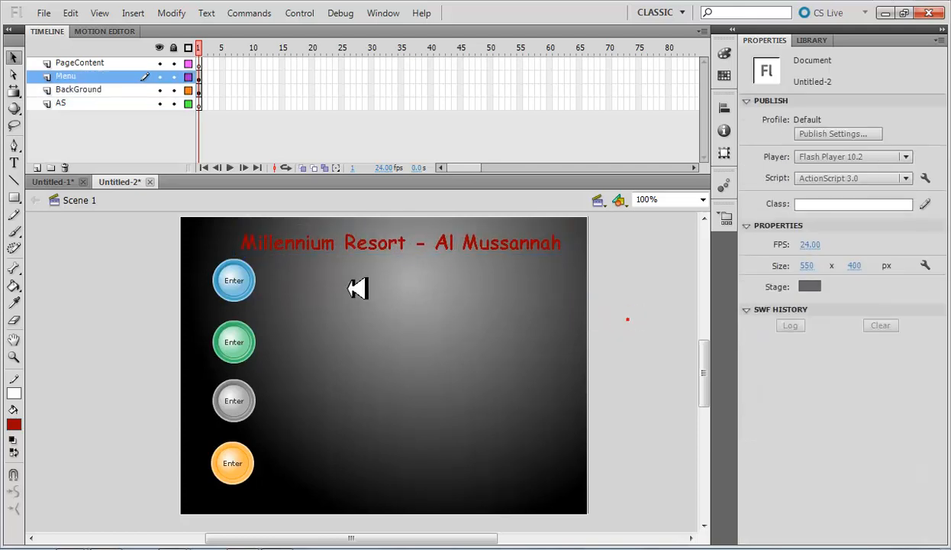
- Even out the button column by raising the orange button into line, lowering the blue one to Y 94.35 and the green one to Y 171.35
click(237, 275)
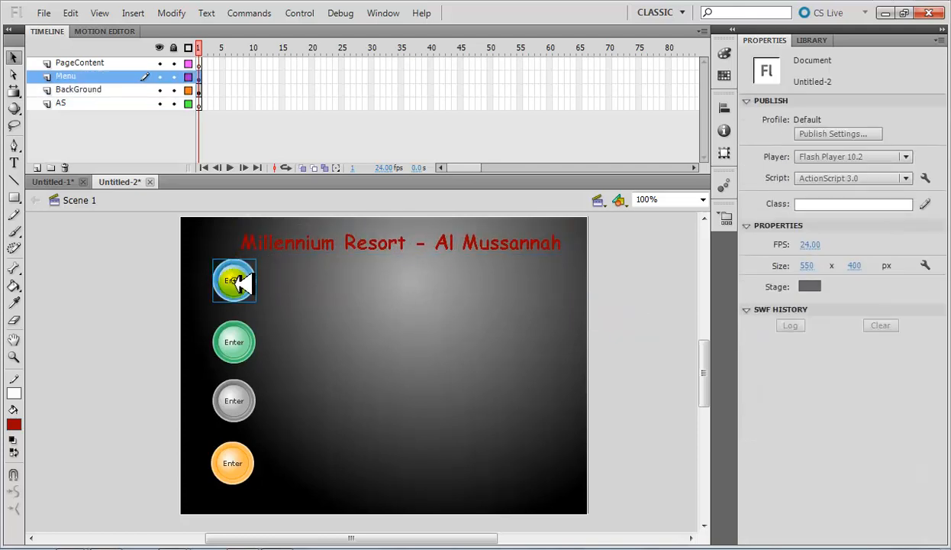
click(250, 467)
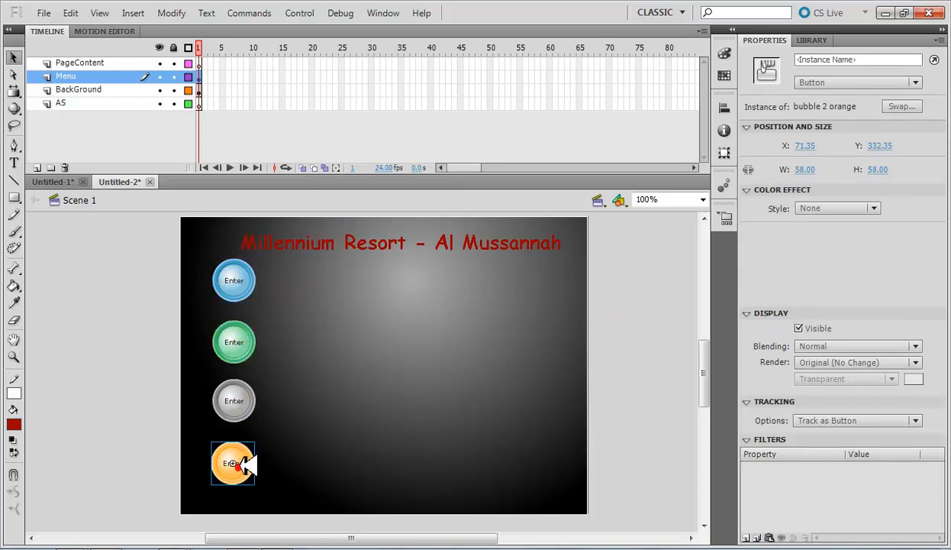
click(625, 333)
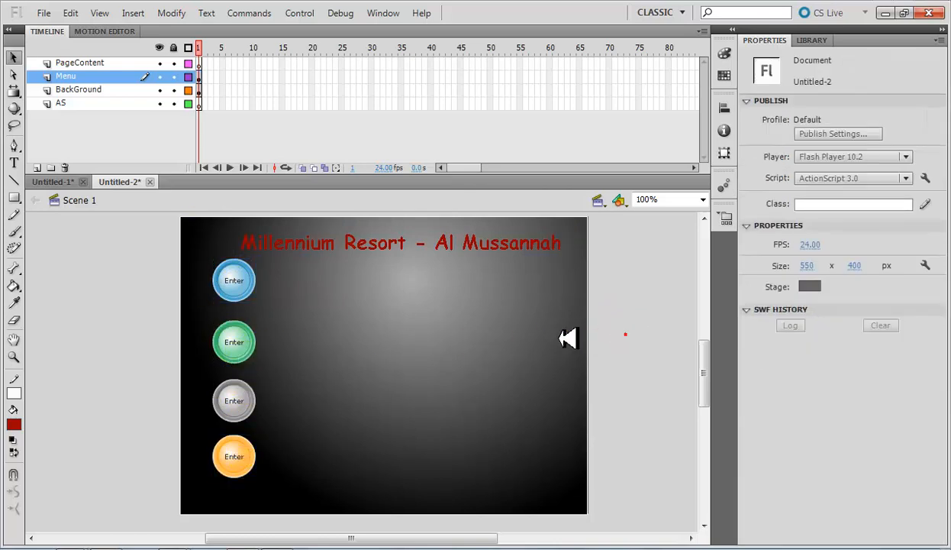
drag(239, 281, 244, 289)
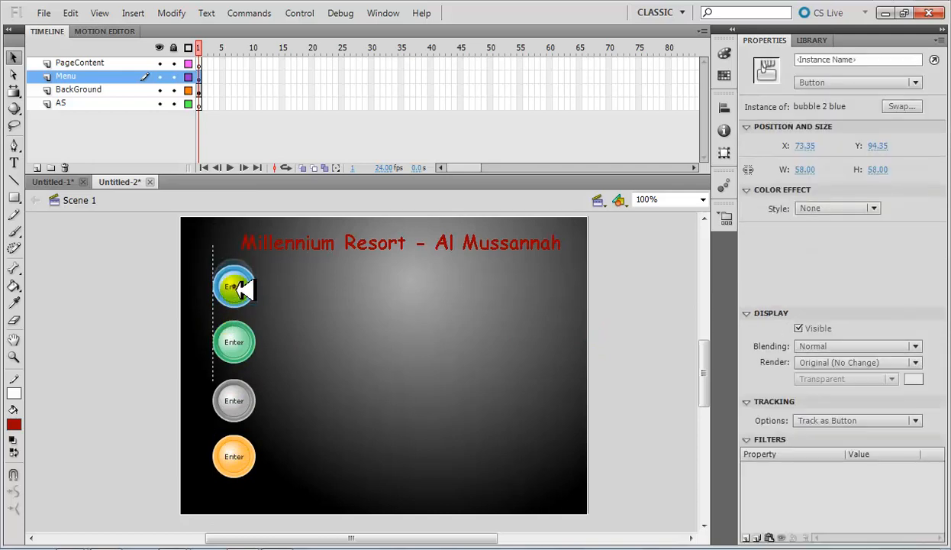
click(241, 344)
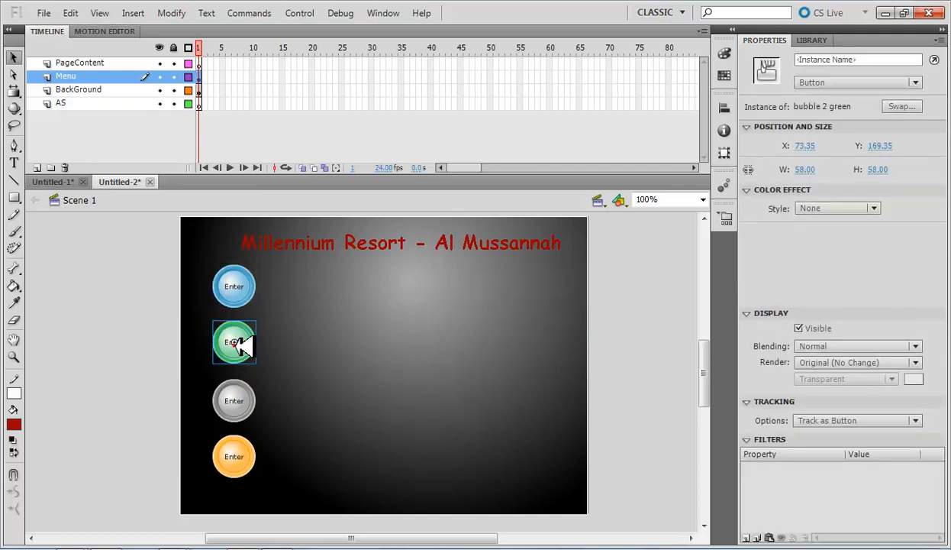
drag(241, 345, 241, 347)
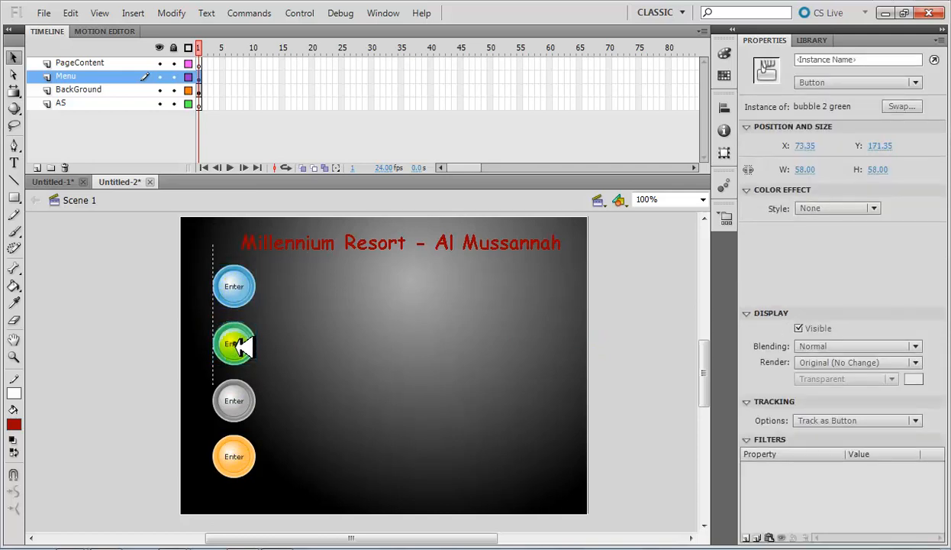
- Open the blue button's symbol to examine its layers and button states, and return to Scene 1
click(238, 284)
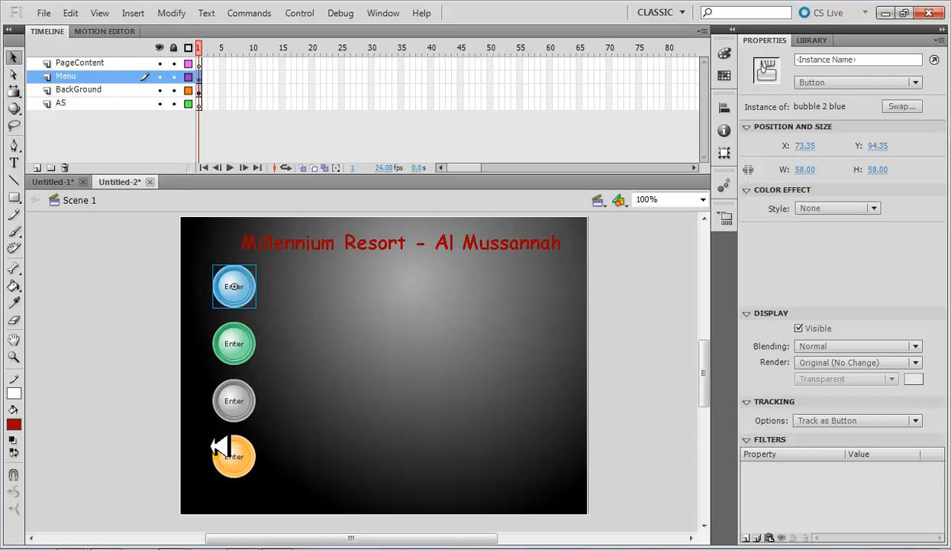
double_click(243, 287)
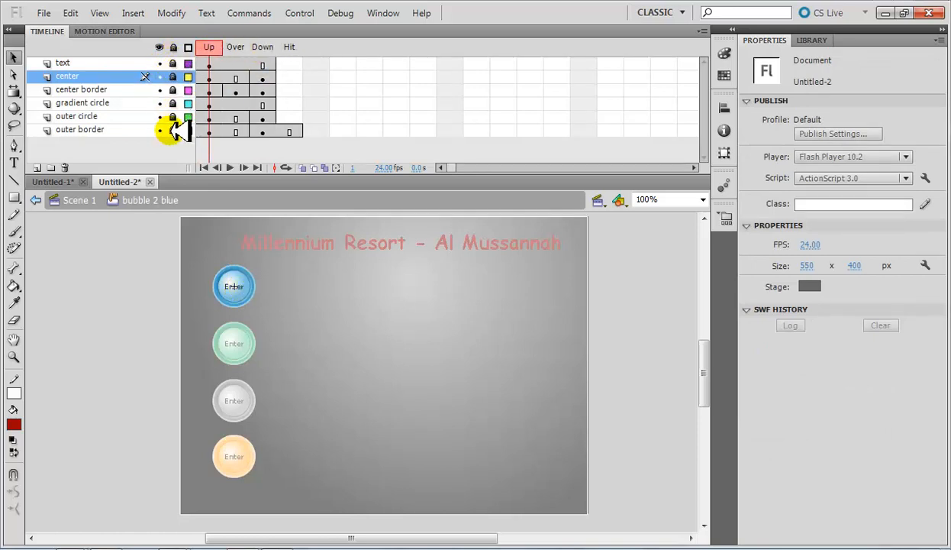
click(83, 200)
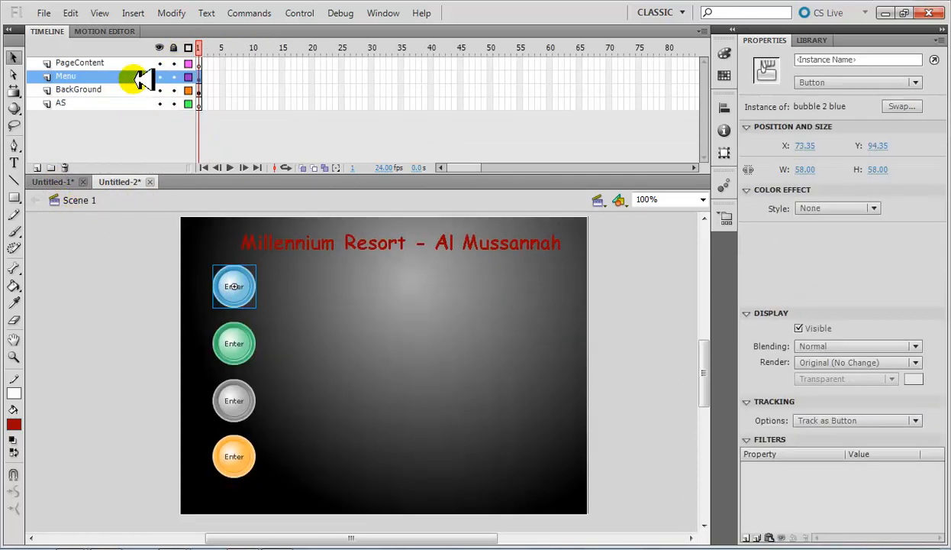
- Lock the PageContent, Menu, BackGround and AS layers and try selecting the title on the stage
click(174, 76)
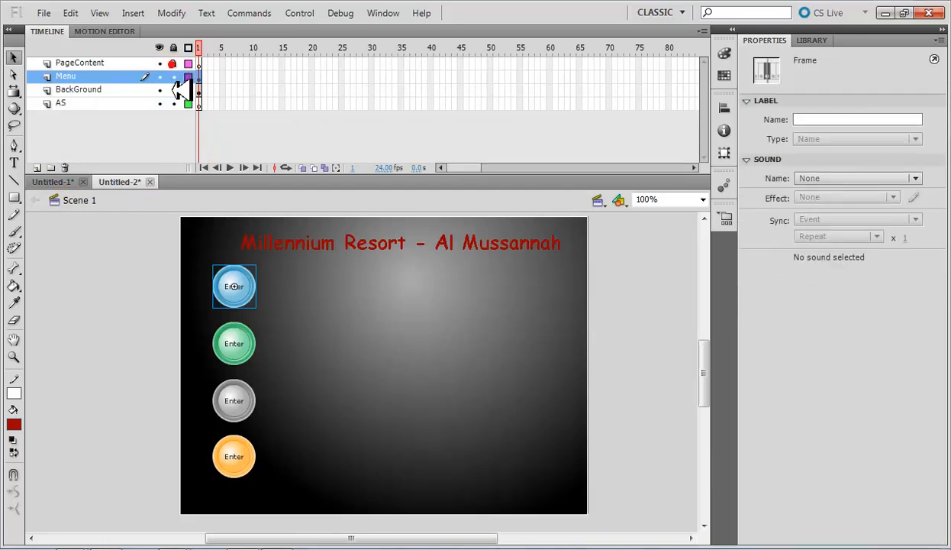
click(173, 103)
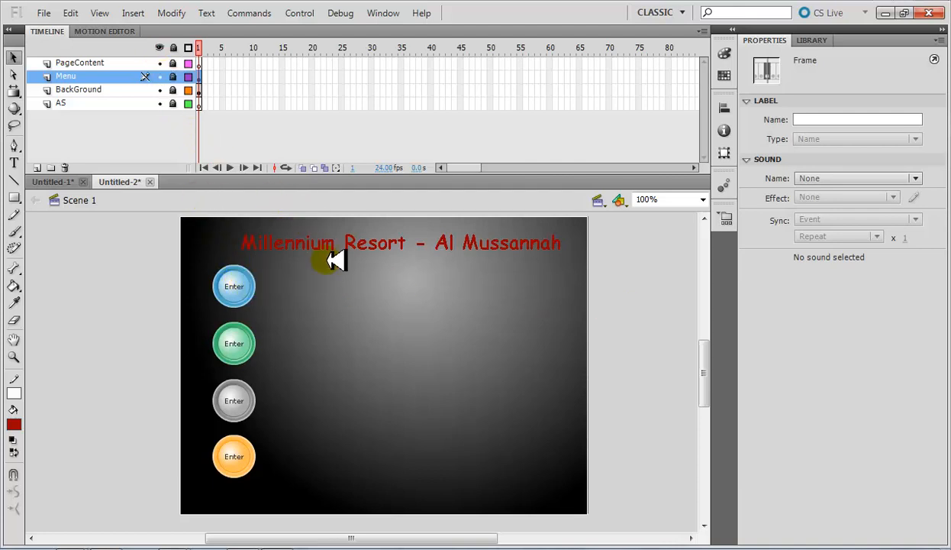
click(334, 236)
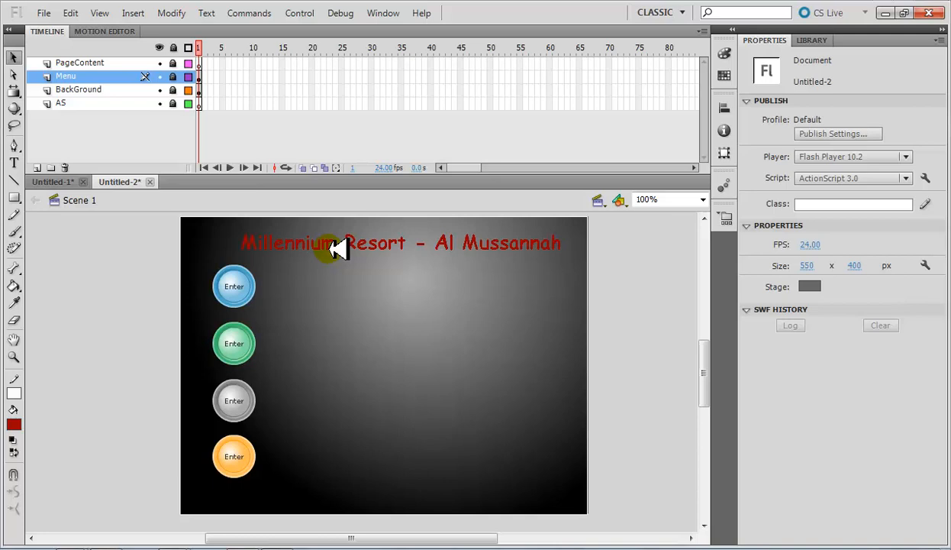
click(411, 230)
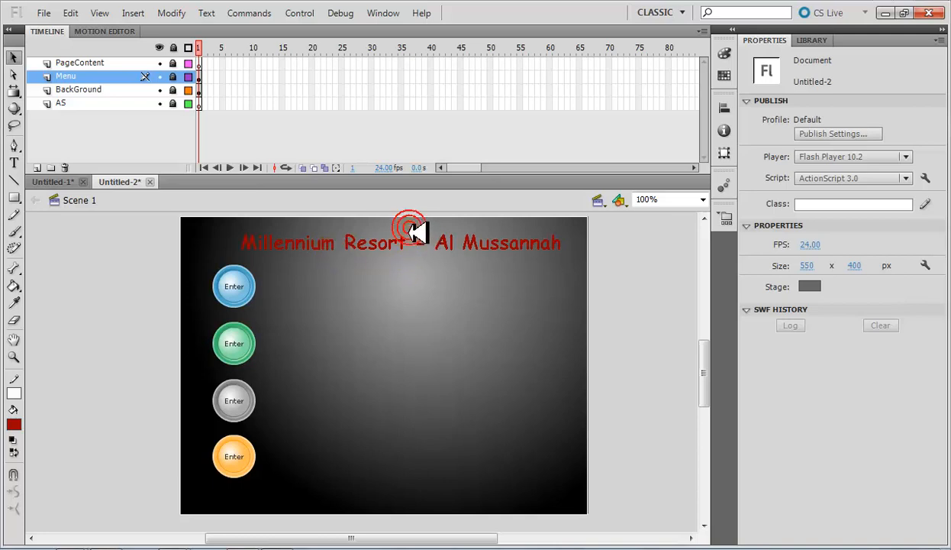
- Unlock all four layers and test selecting the title and the gradient background on the stage
click(180, 76)
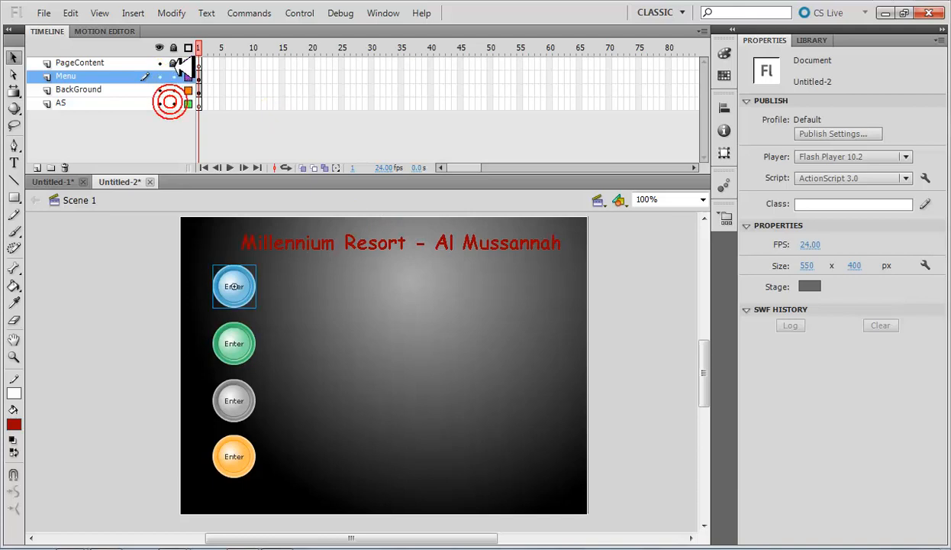
click(413, 244)
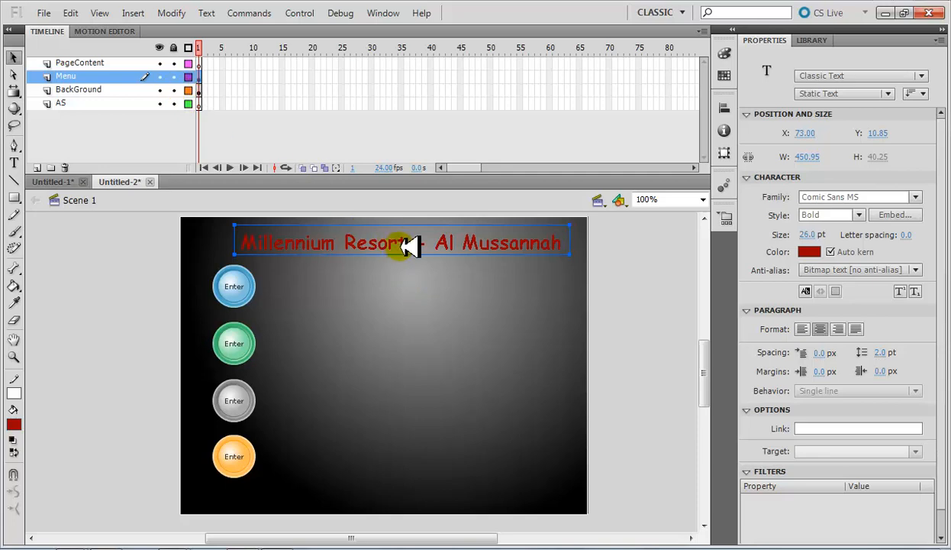
click(419, 264)
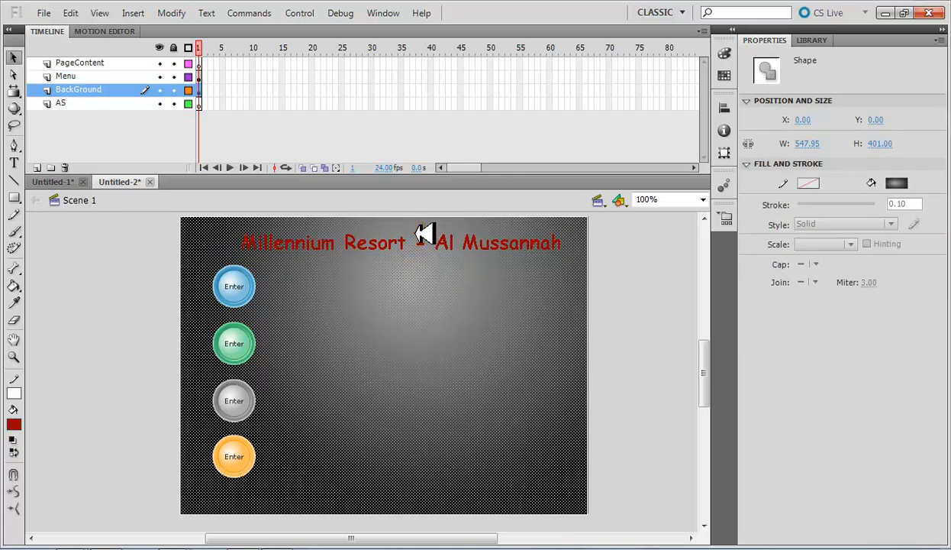
click(670, 290)
click(502, 240)
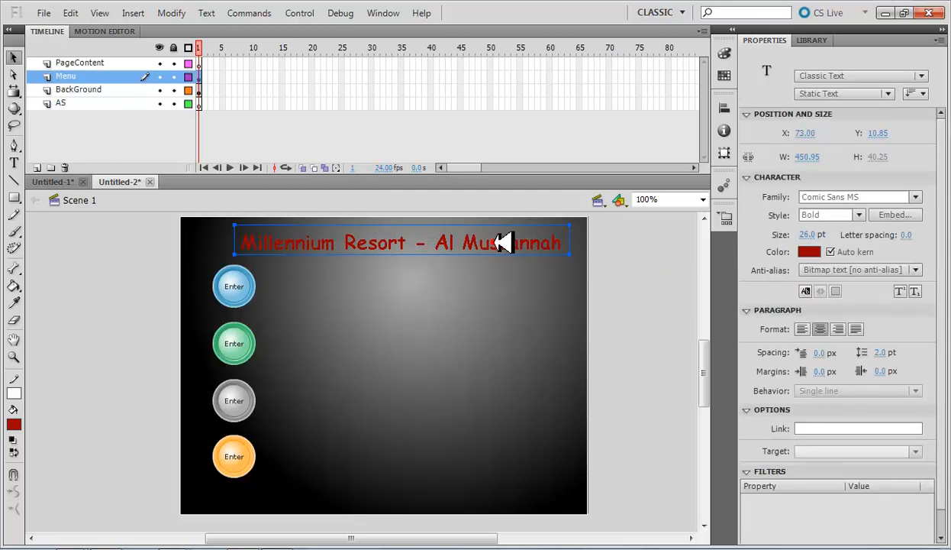
- Lock only the Menu layer, try selecting the title on the stage, and unlock the layer again
click(173, 76)
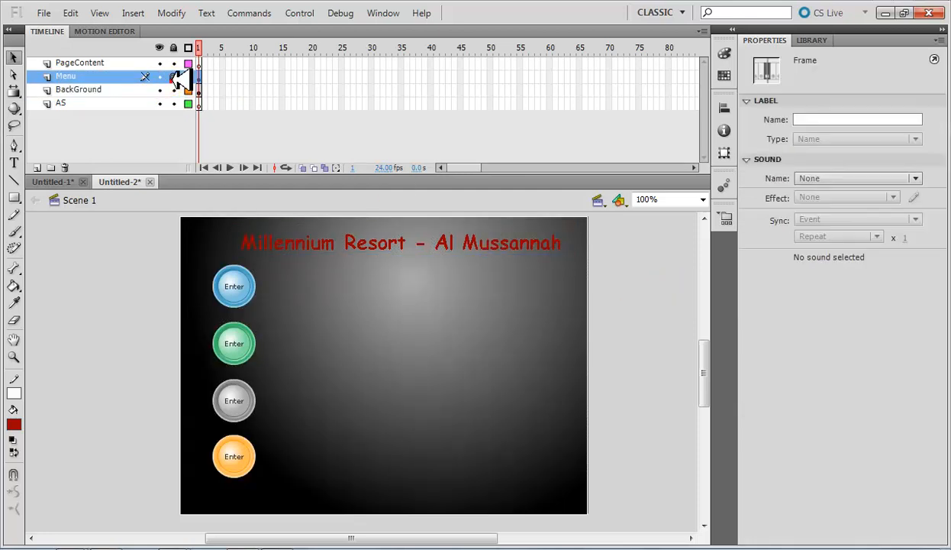
click(583, 291)
click(654, 323)
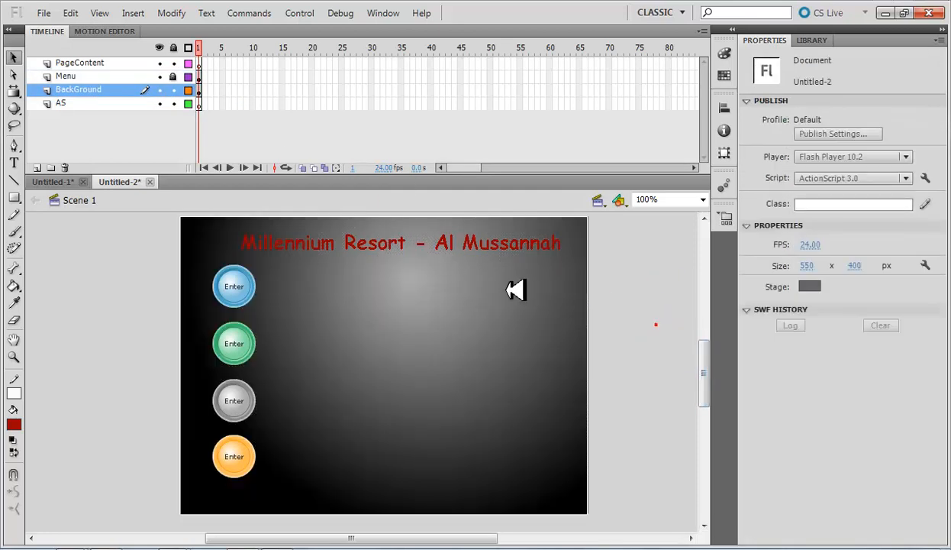
click(435, 243)
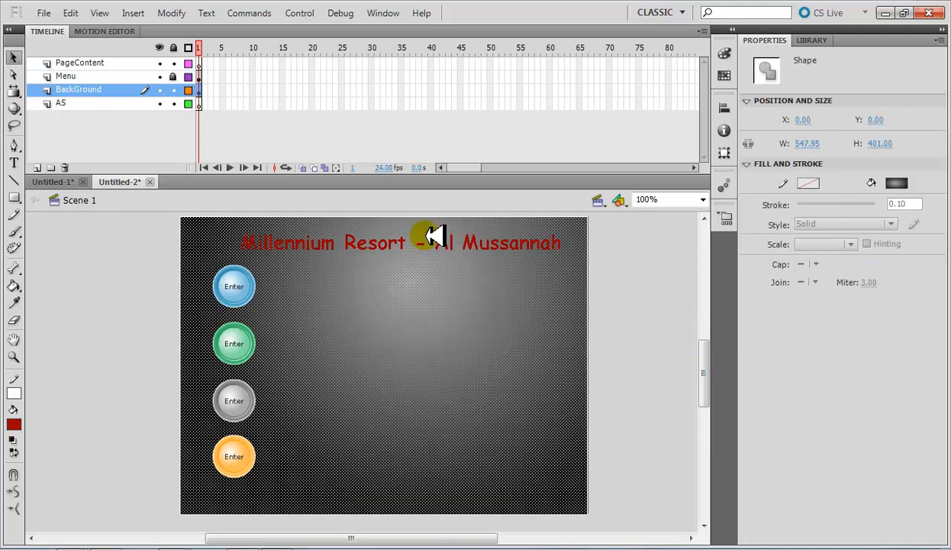
click(201, 75)
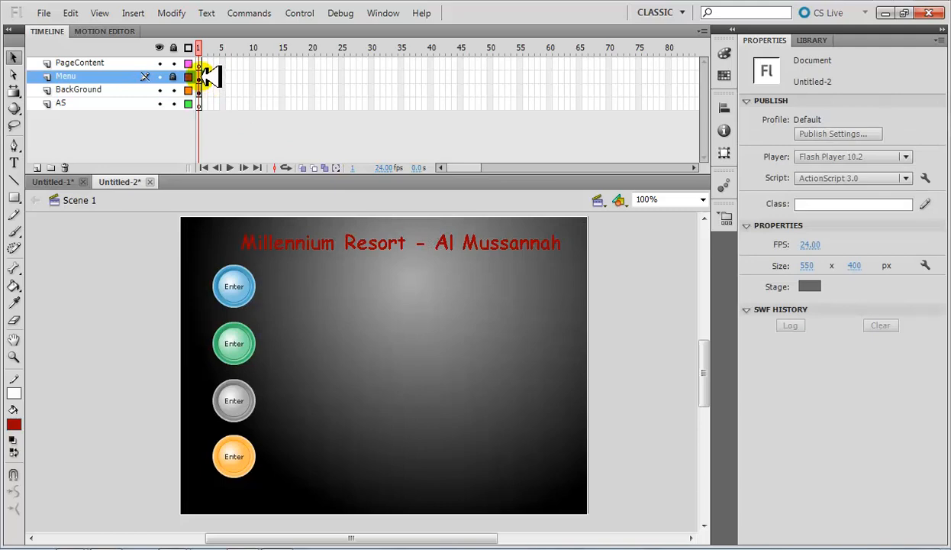
click(201, 76)
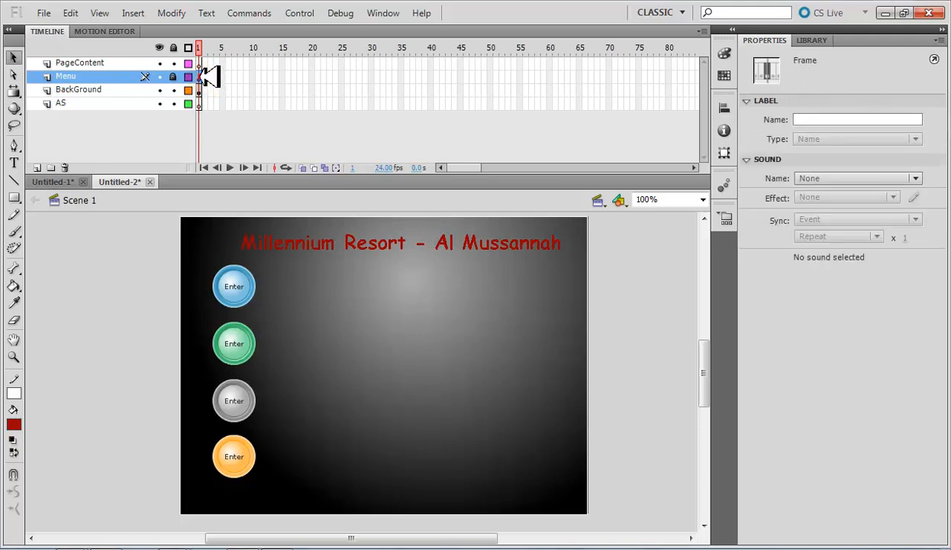
click(424, 244)
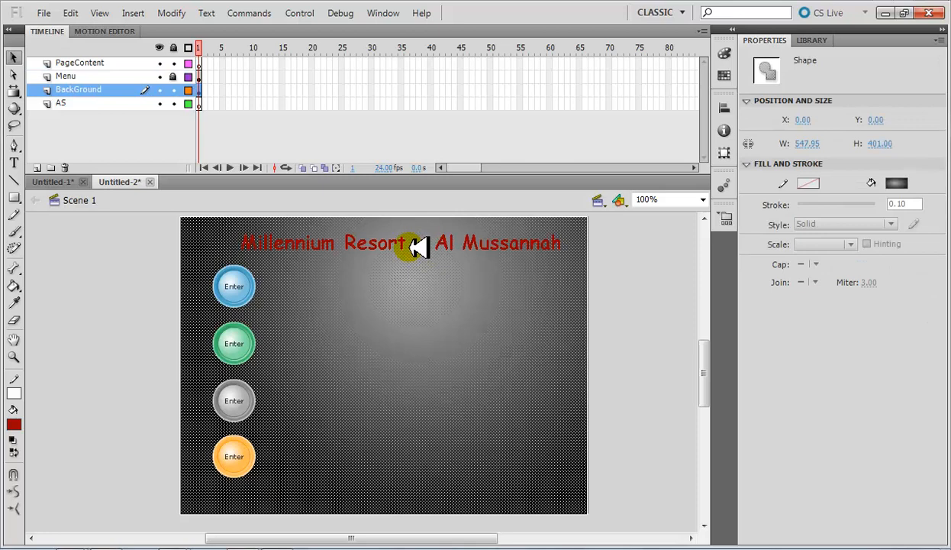
click(173, 76)
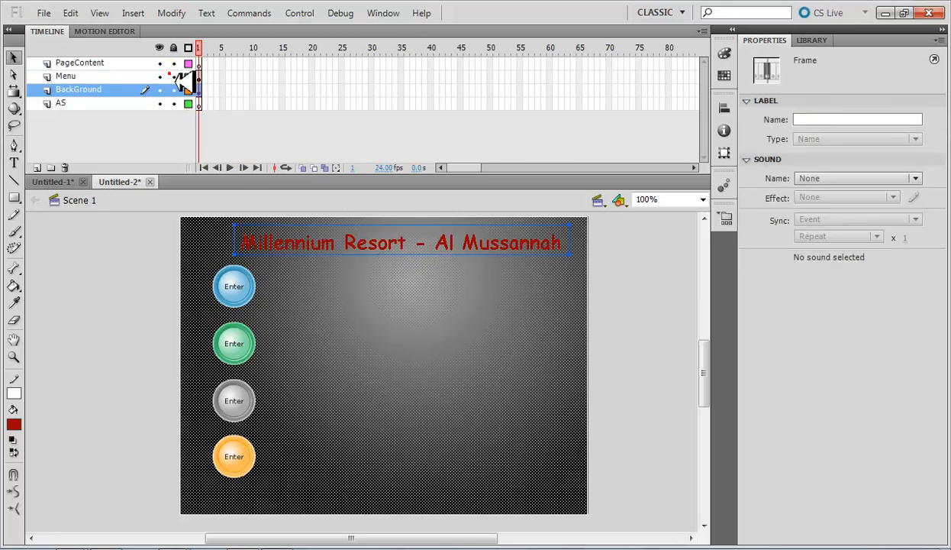
click(668, 342)
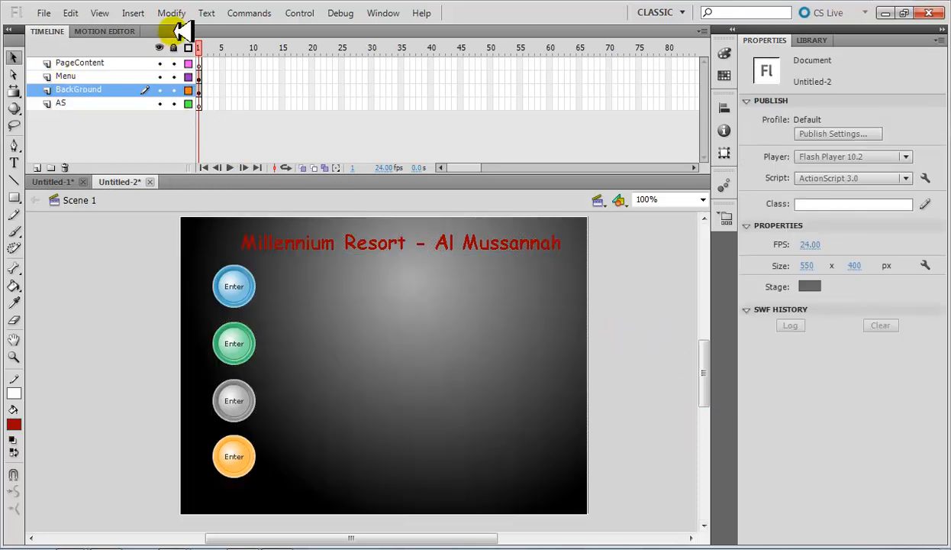
- Open the blue button's symbol, unlock its text layer and replace the Enter label with Booking
double_click(243, 283)
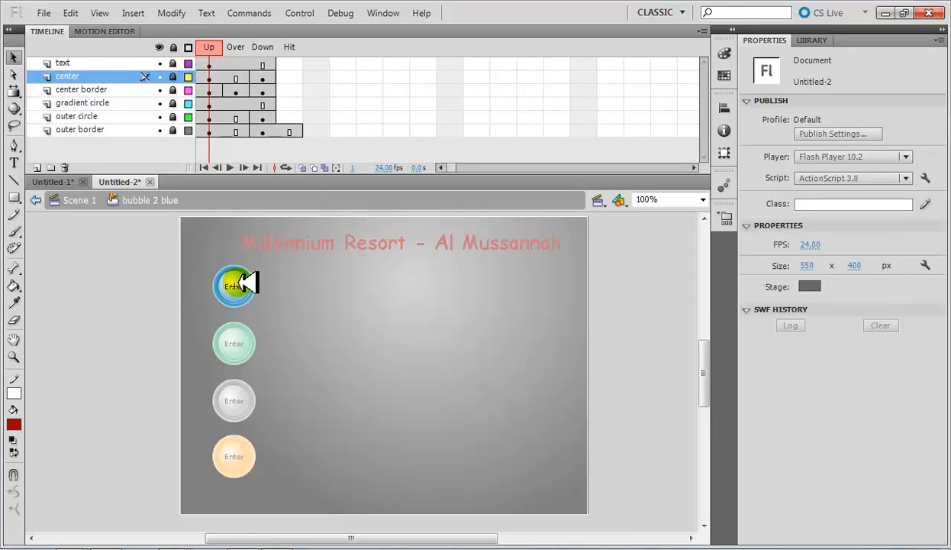
click(209, 63)
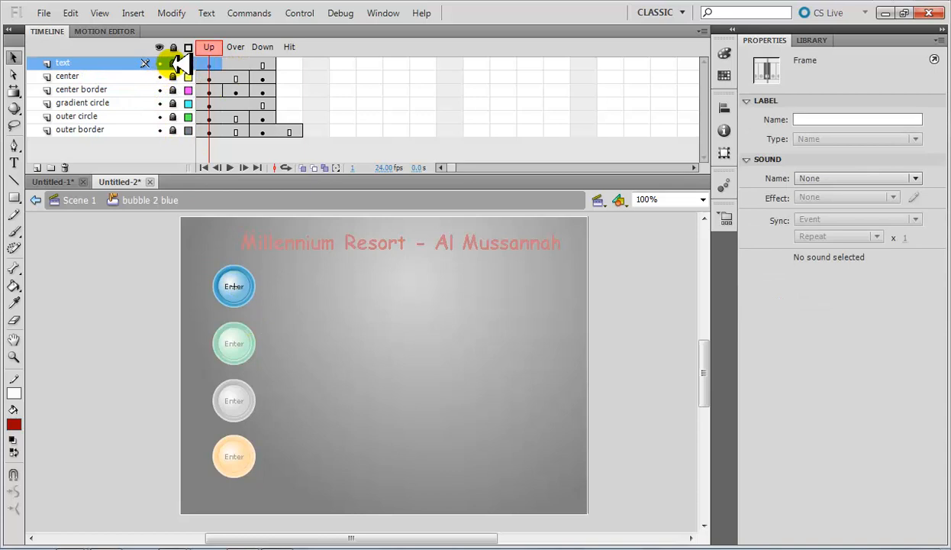
click(236, 284)
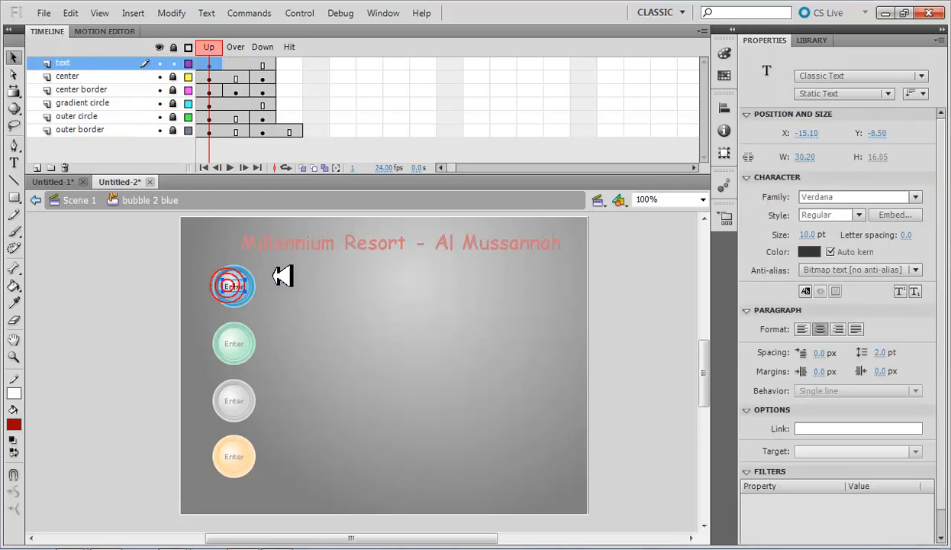
double_click(235, 284)
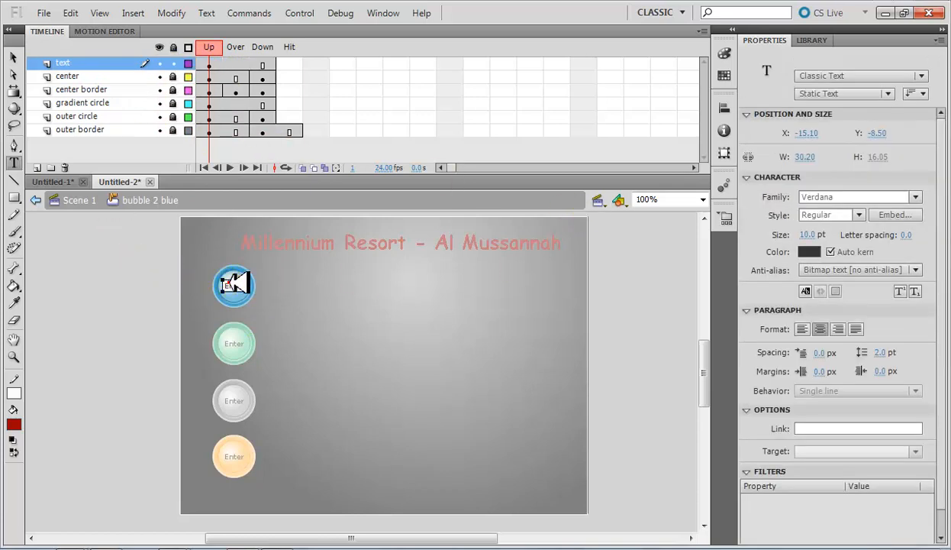
key(BackSpace)
key(Caps_Lock)
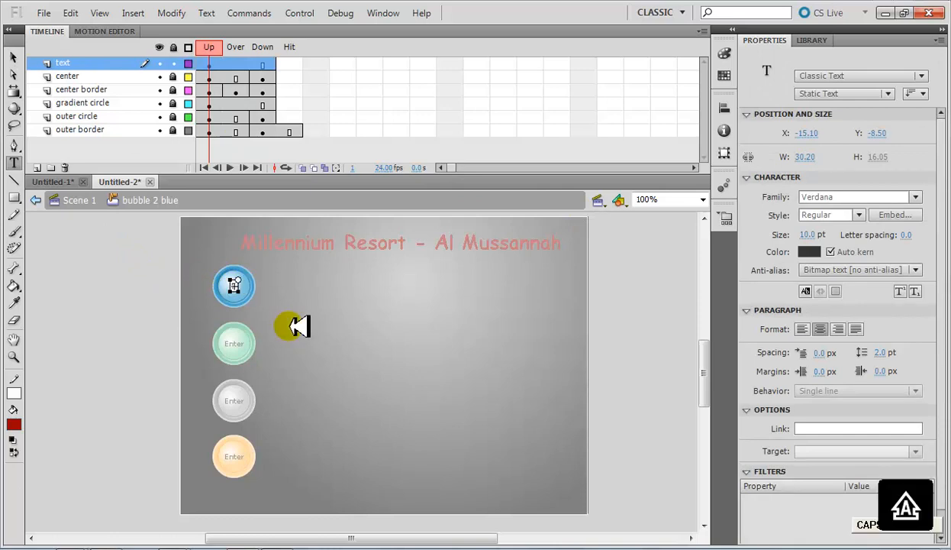
text(Booking)
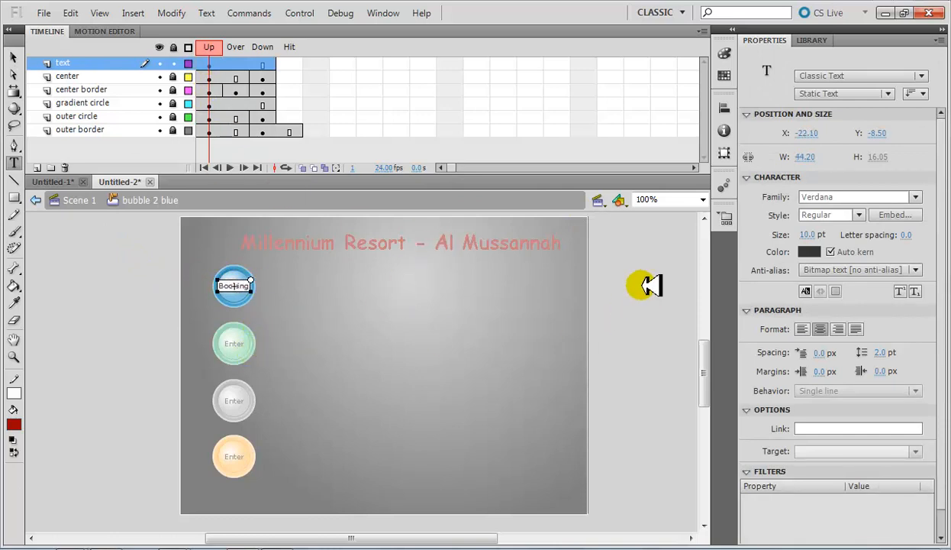
click(15, 58)
click(110, 258)
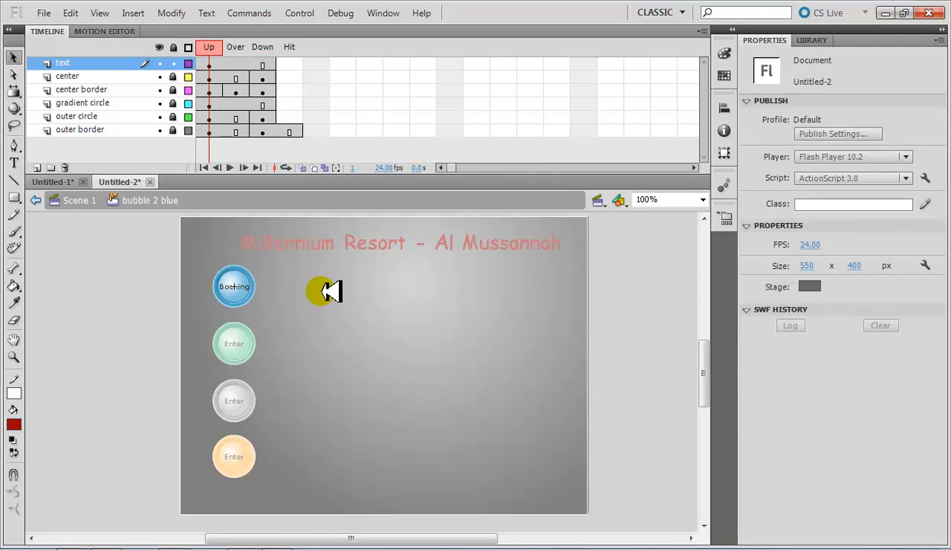
- Compare how the blue button and its label look in the Up, Over, Down and Hit states
click(237, 288)
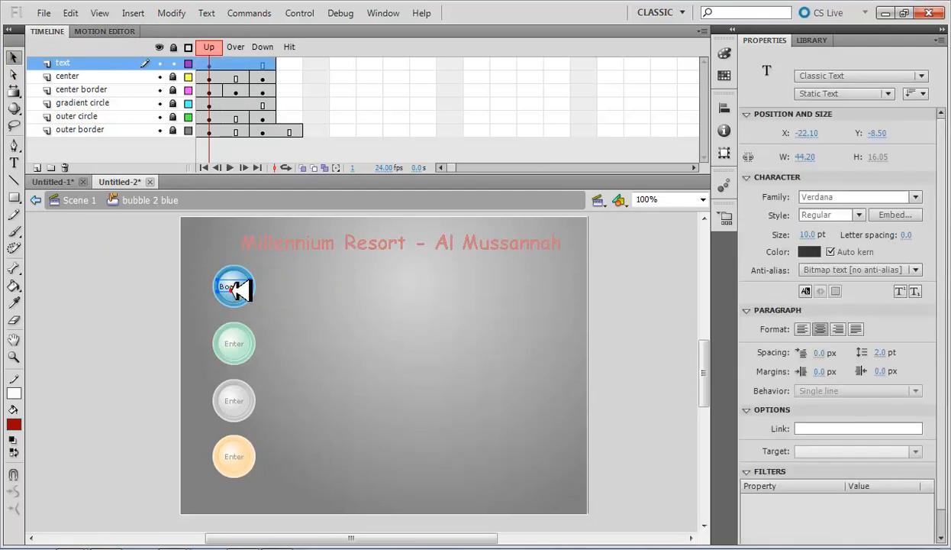
click(242, 47)
click(260, 48)
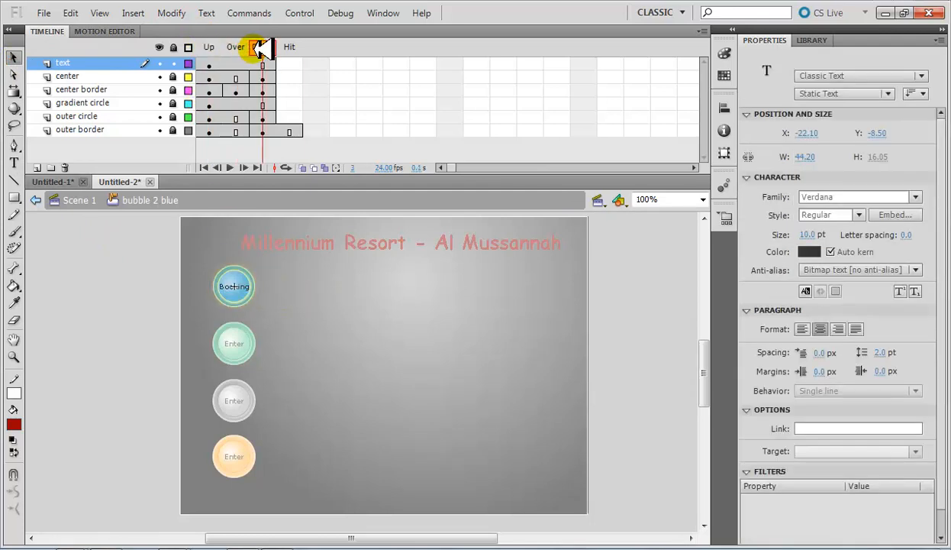
click(232, 48)
click(207, 47)
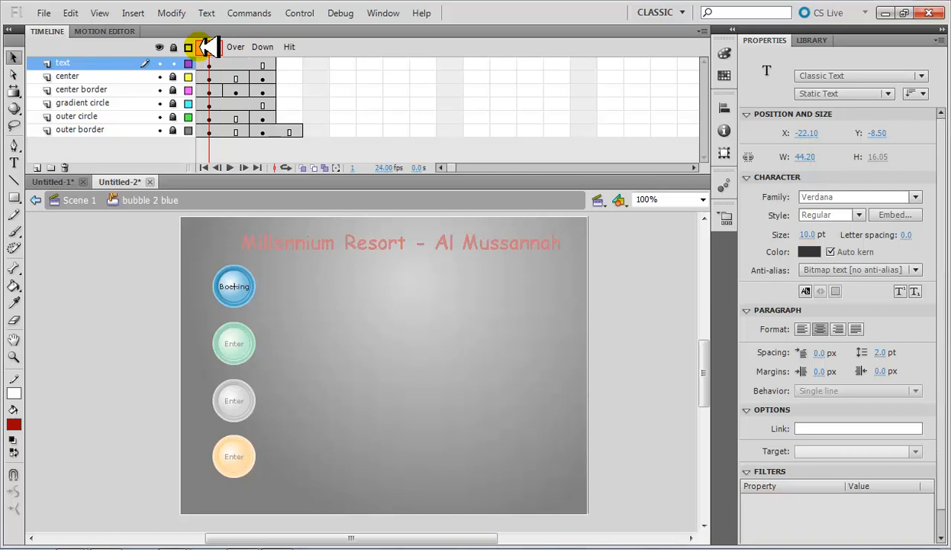
click(262, 47)
click(289, 47)
click(209, 47)
click(236, 47)
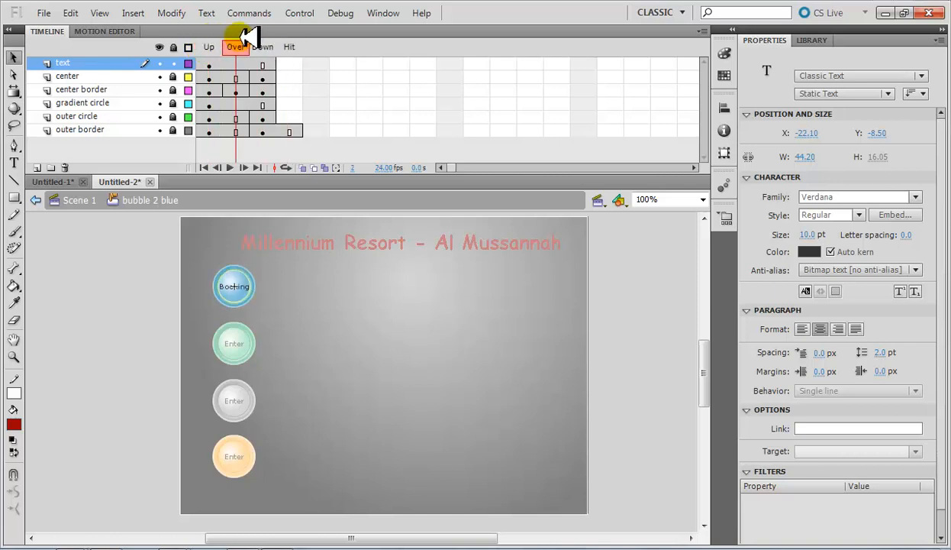
click(209, 47)
click(262, 48)
click(235, 47)
click(209, 47)
click(235, 47)
click(210, 48)
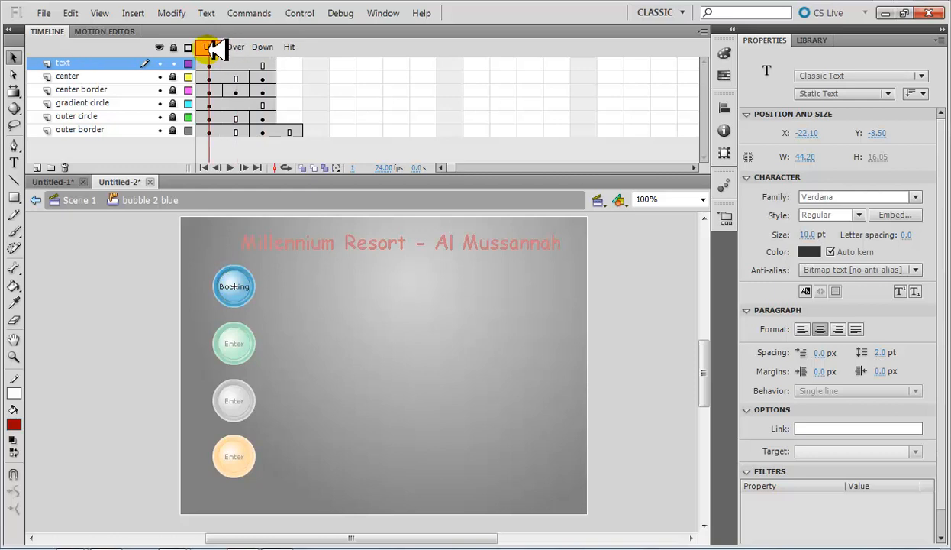
- Insert a keyframe in the Over state of the blue button's text layer
click(235, 63)
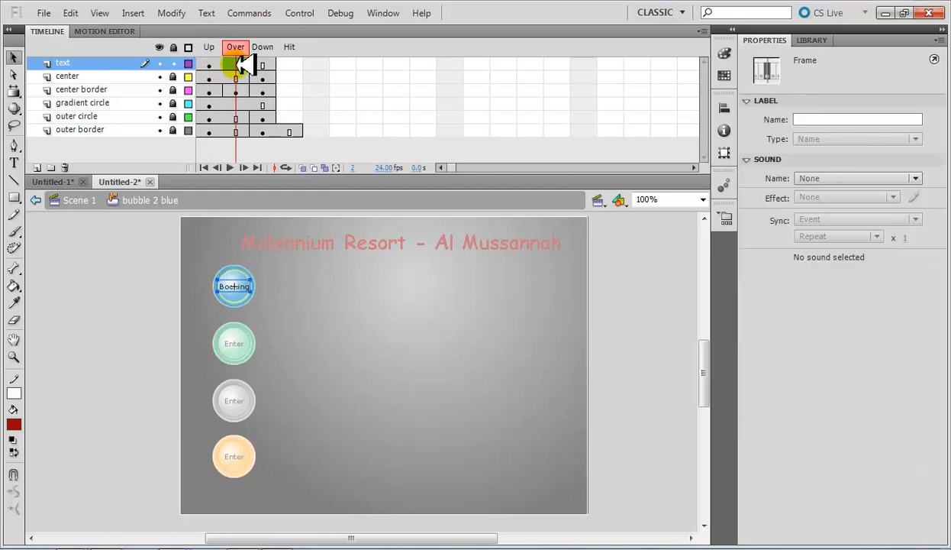
right_click(242, 65)
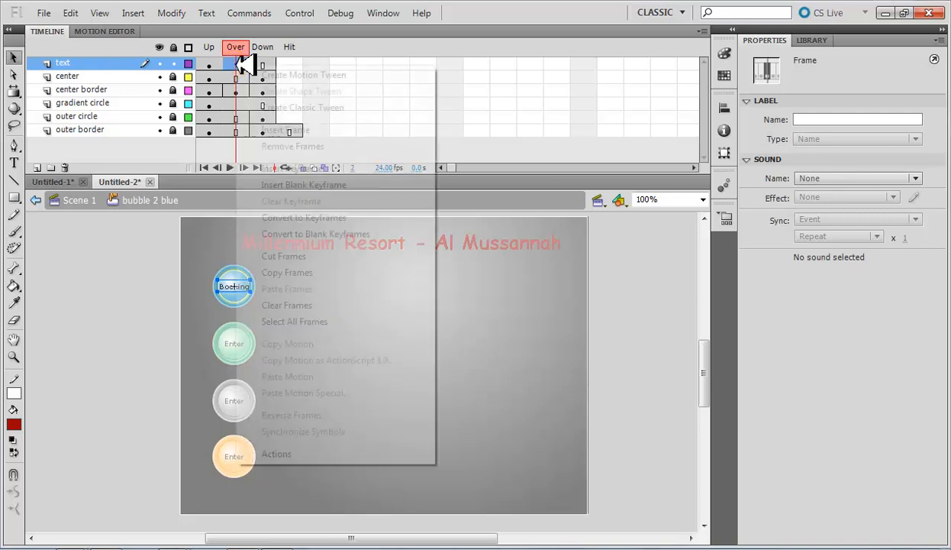
click(293, 169)
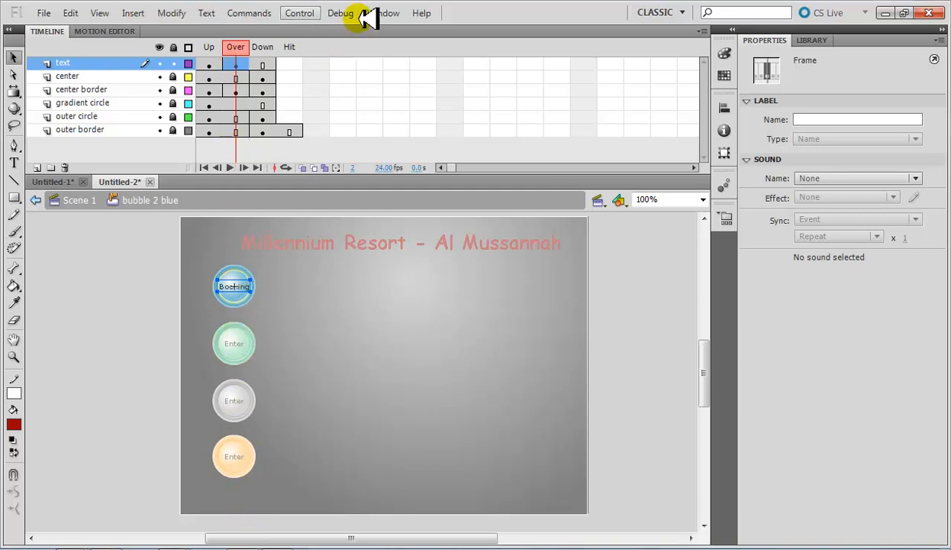
- Show the document's library and collapse the buttons bubble 2 folder
click(384, 13)
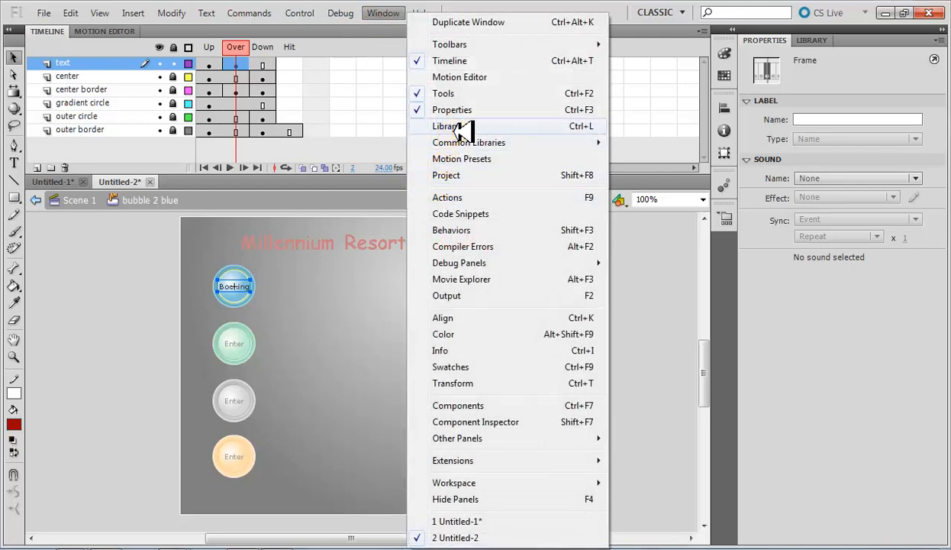
click(459, 126)
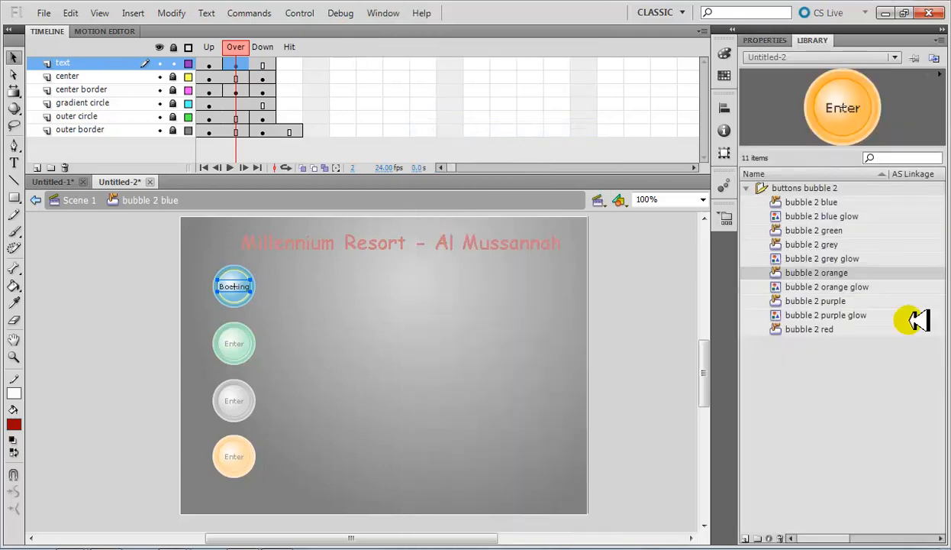
click(746, 188)
- Open the common Sounds library, and move and enlarge its window to show more of the sound list
click(385, 13)
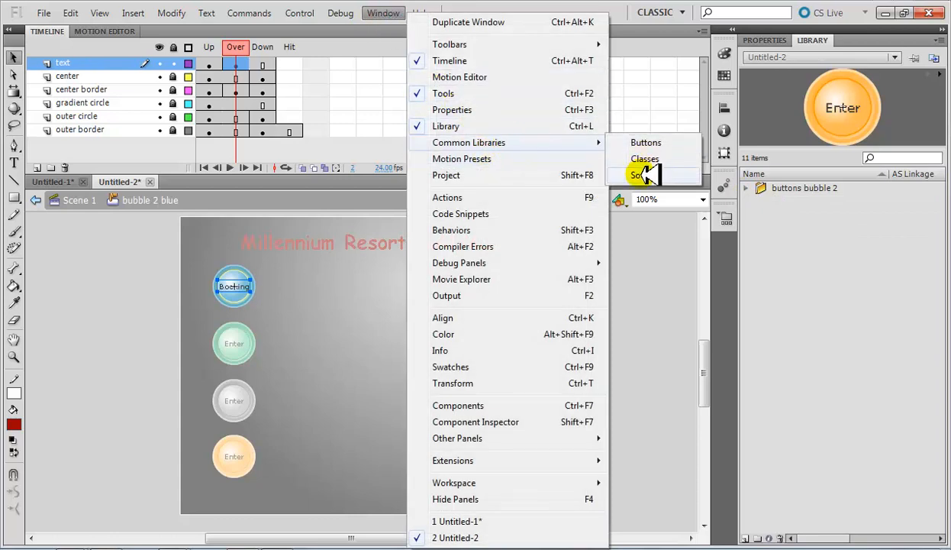
click(640, 175)
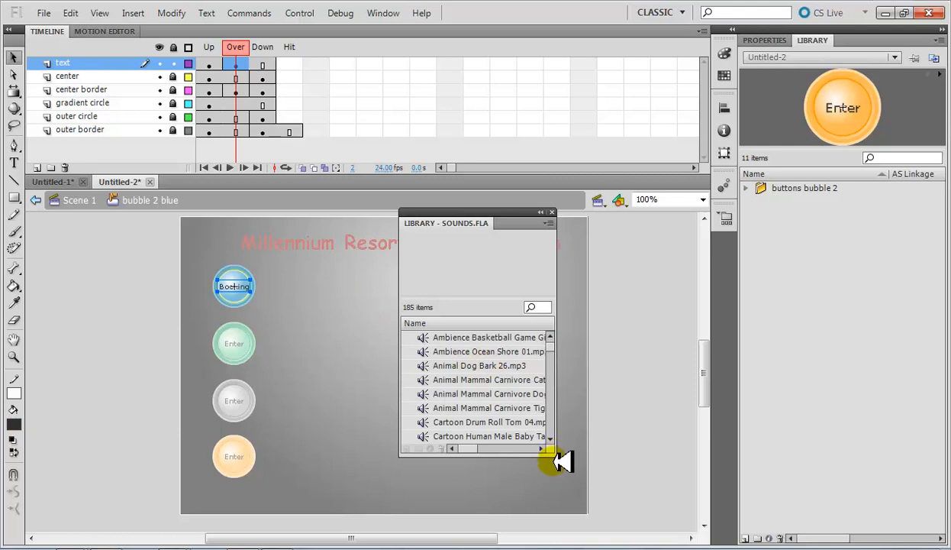
drag(558, 453, 621, 473)
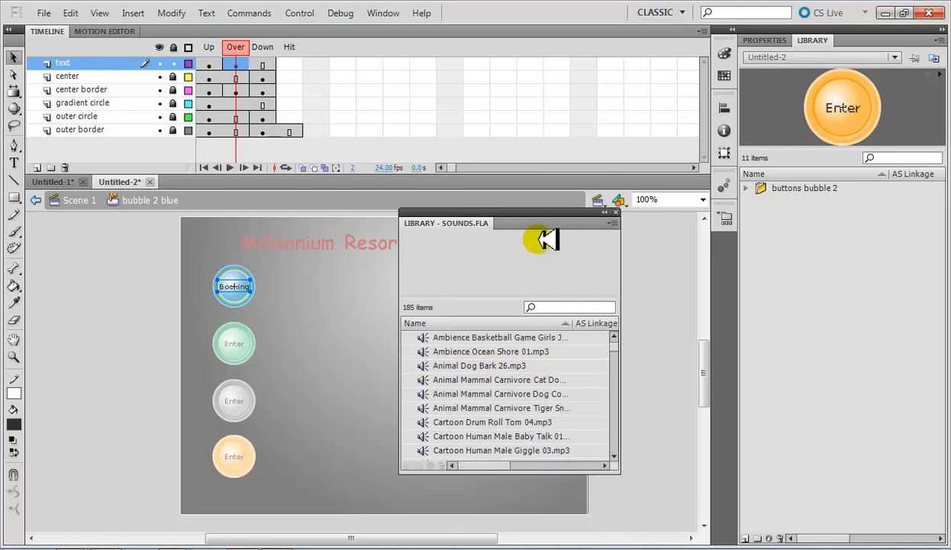
drag(534, 212, 524, 41)
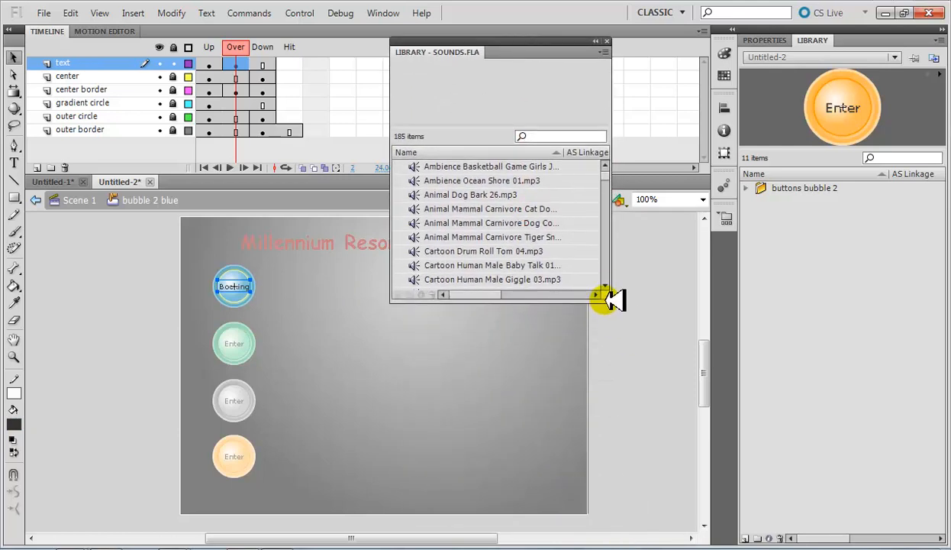
drag(616, 300, 637, 528)
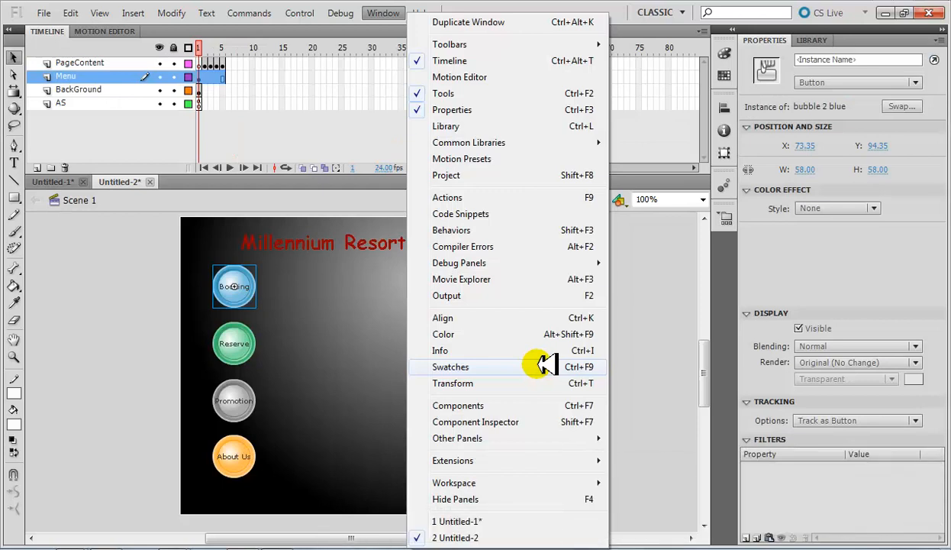
click(641, 314)
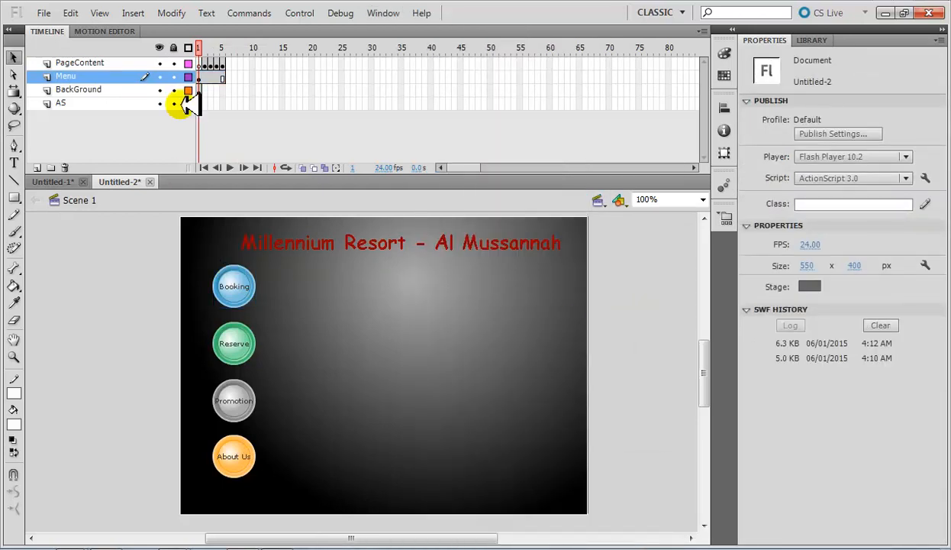
- Review the page text on PageContent frames 2 to 5 and return to frame 1
click(206, 65)
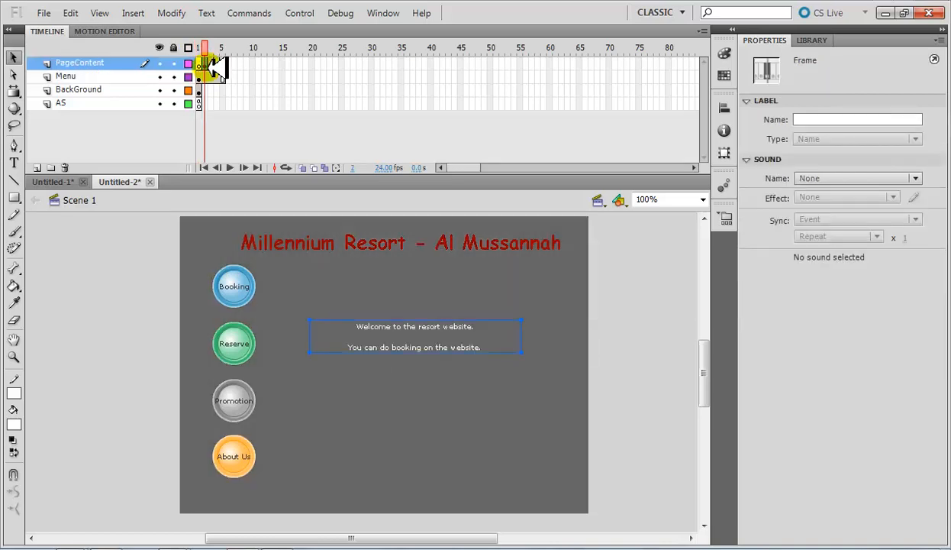
click(211, 64)
click(216, 64)
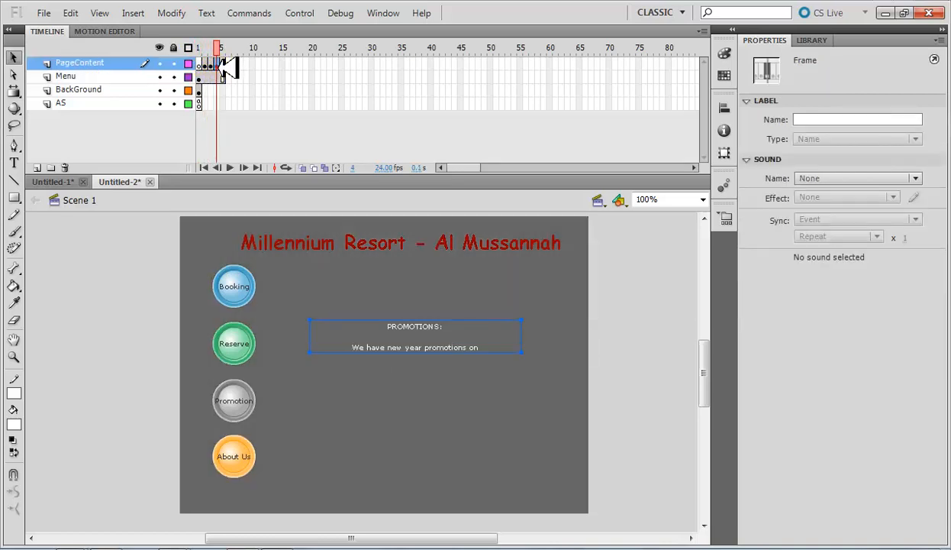
click(221, 64)
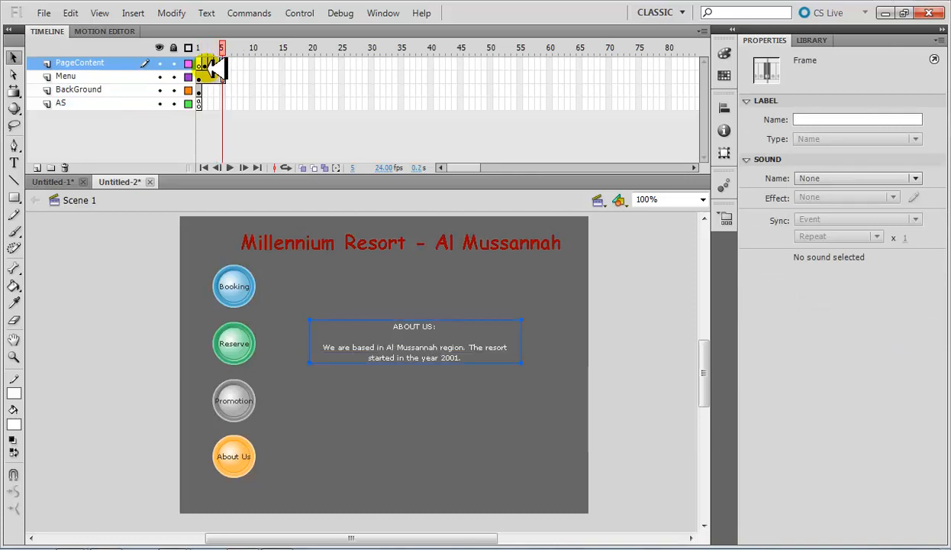
click(205, 64)
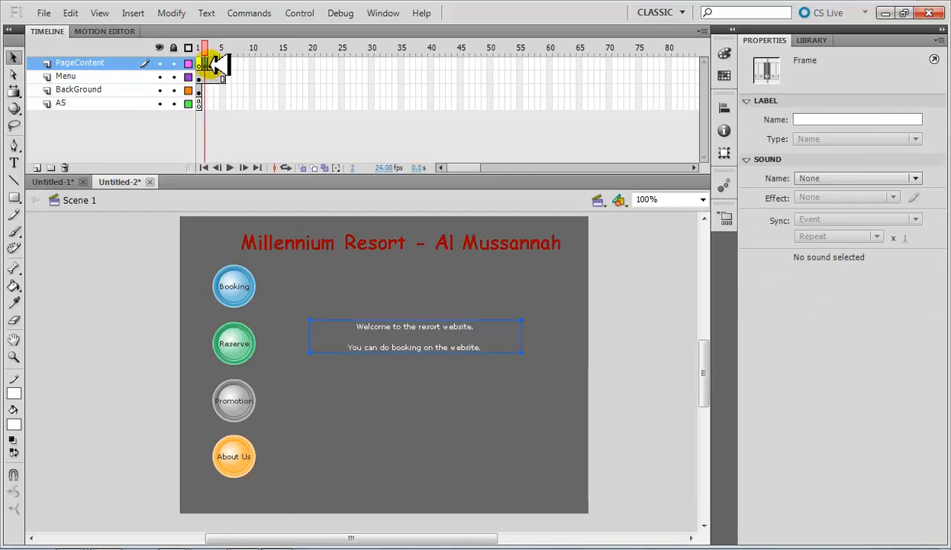
click(211, 64)
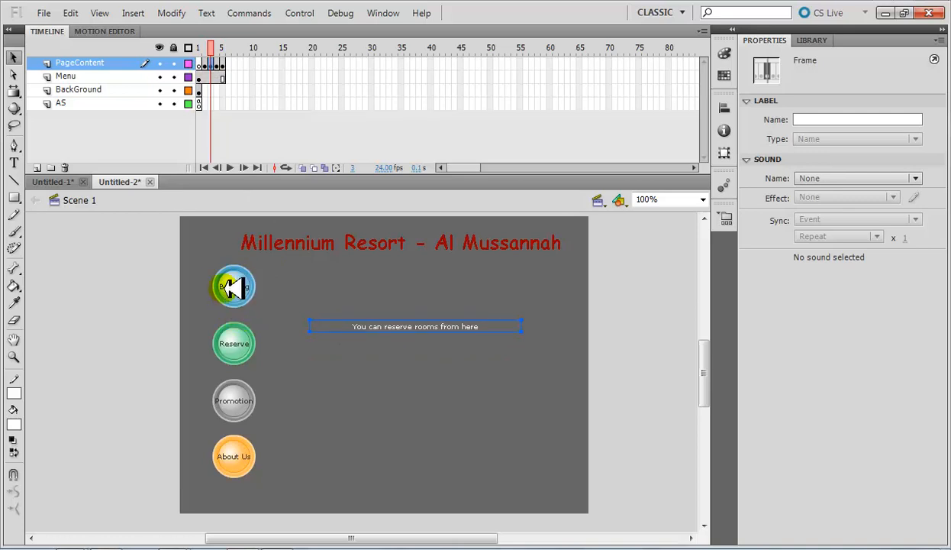
click(197, 47)
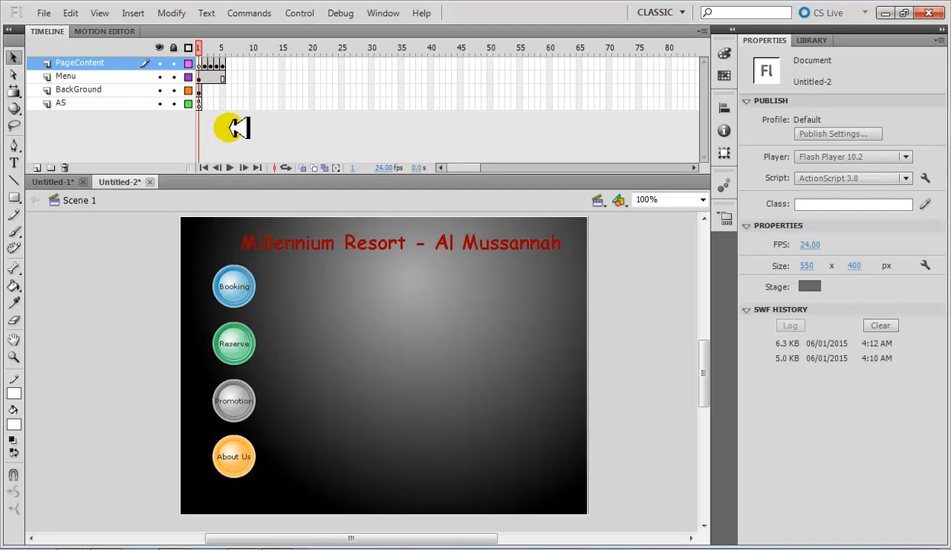
- Compare the menu in frame 1 with the page content of frames 2 to 5 to match each button to its frame
click(206, 63)
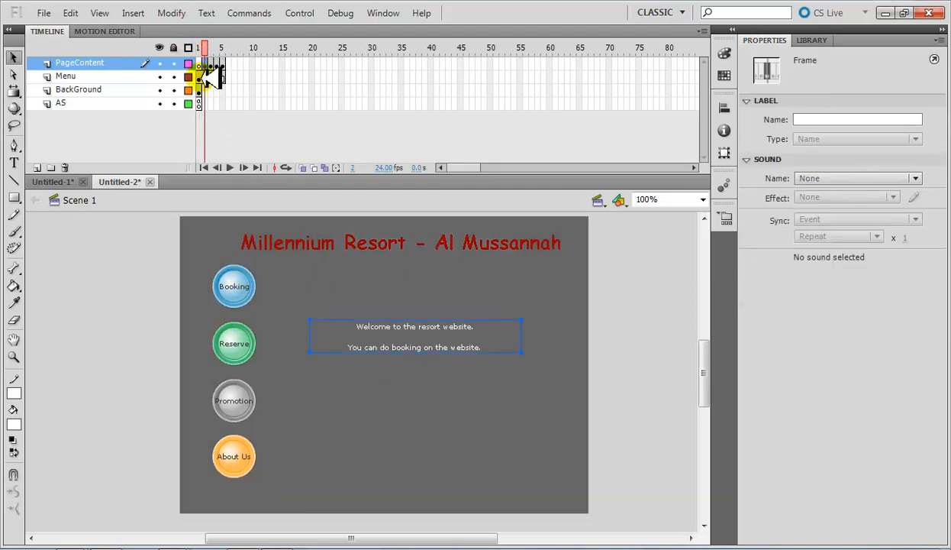
click(198, 77)
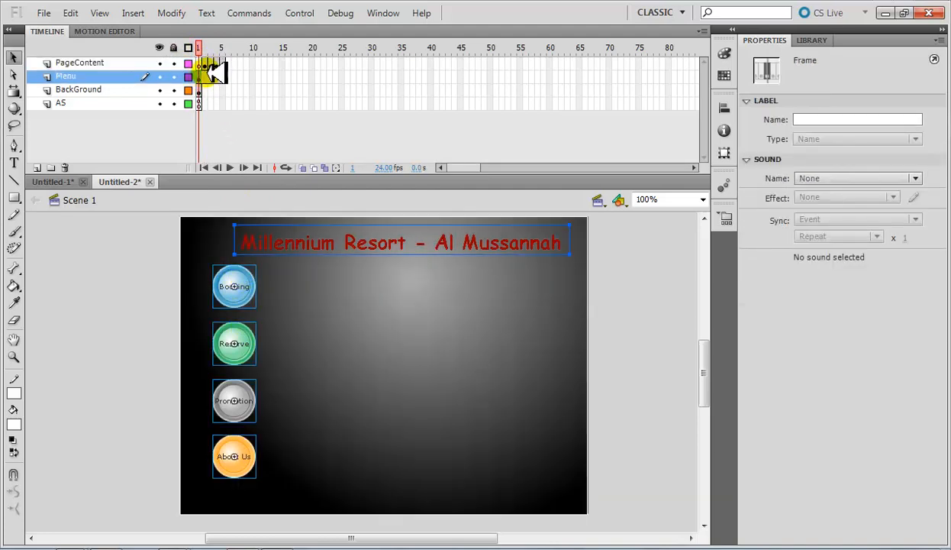
click(211, 63)
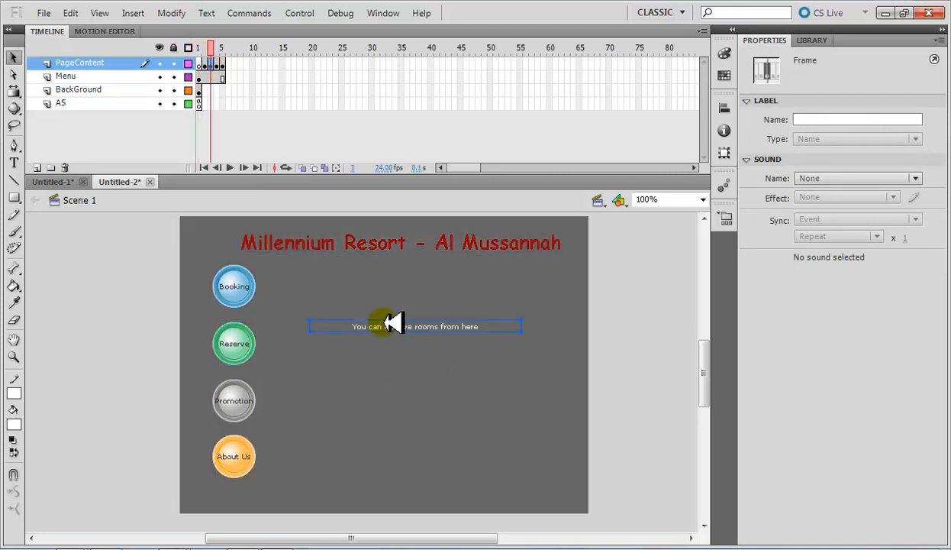
click(198, 76)
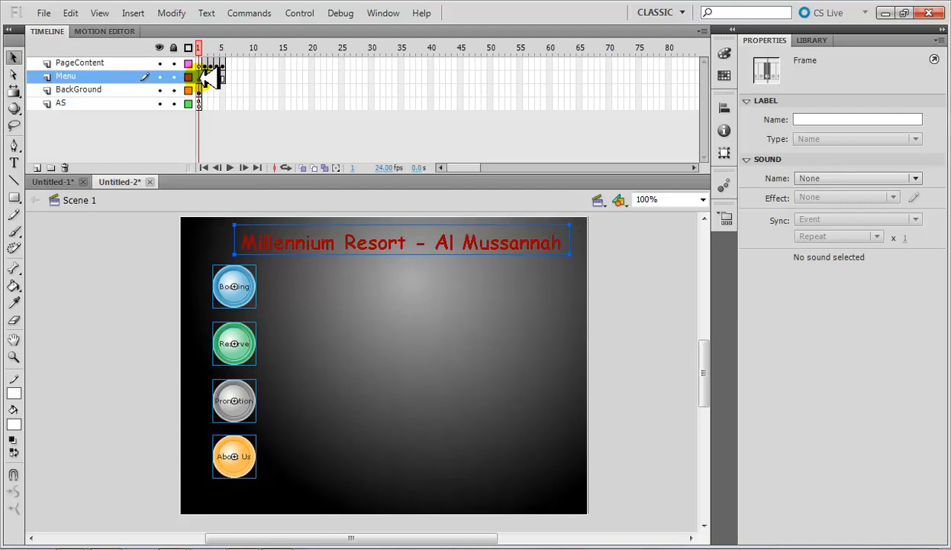
click(217, 63)
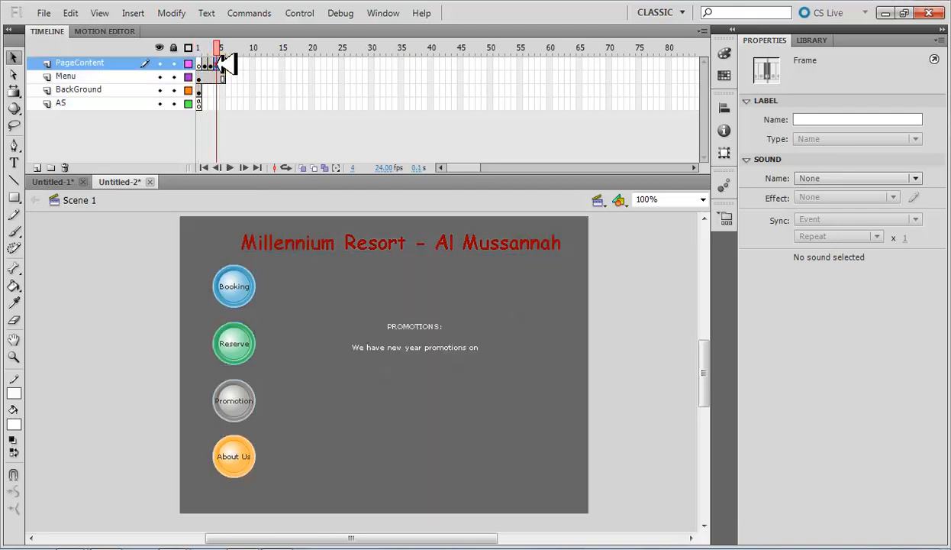
click(221, 64)
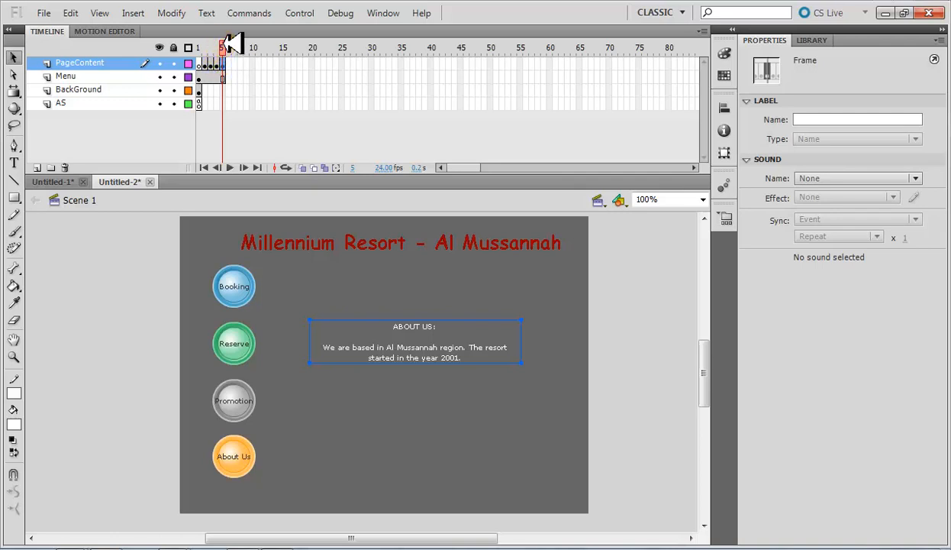
click(205, 47)
click(198, 46)
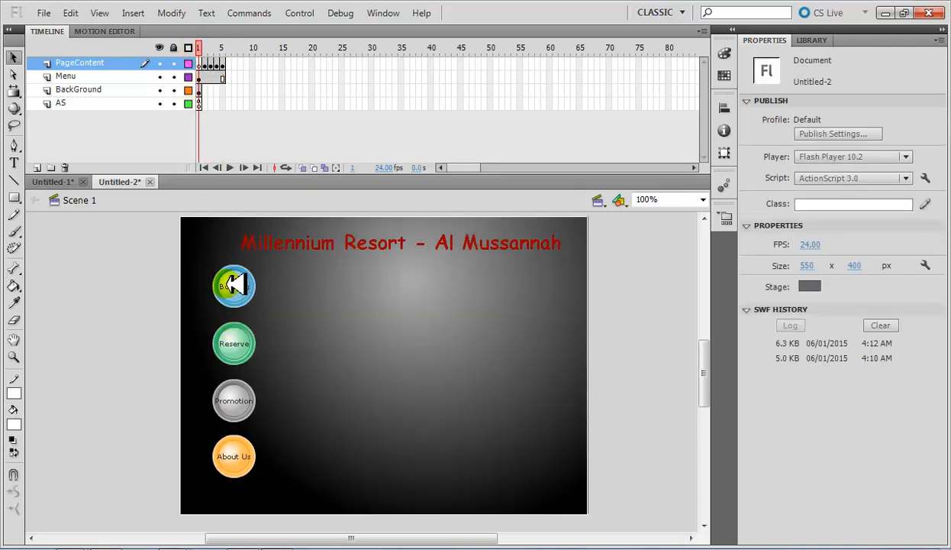
mouse_move(205, 44)
mouse_down()
mouse_move(234, 49)
mouse_move(211, 46)
mouse_up()
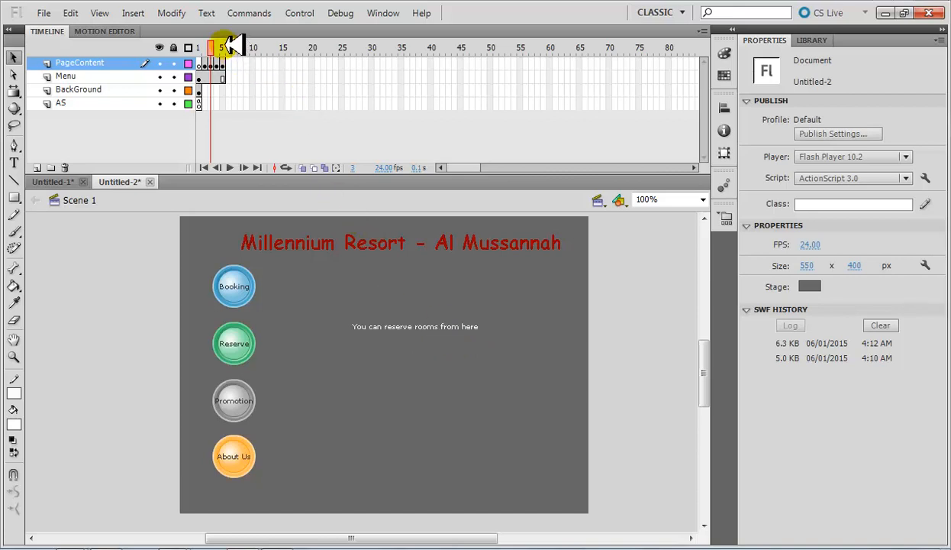
drag(218, 43, 200, 46)
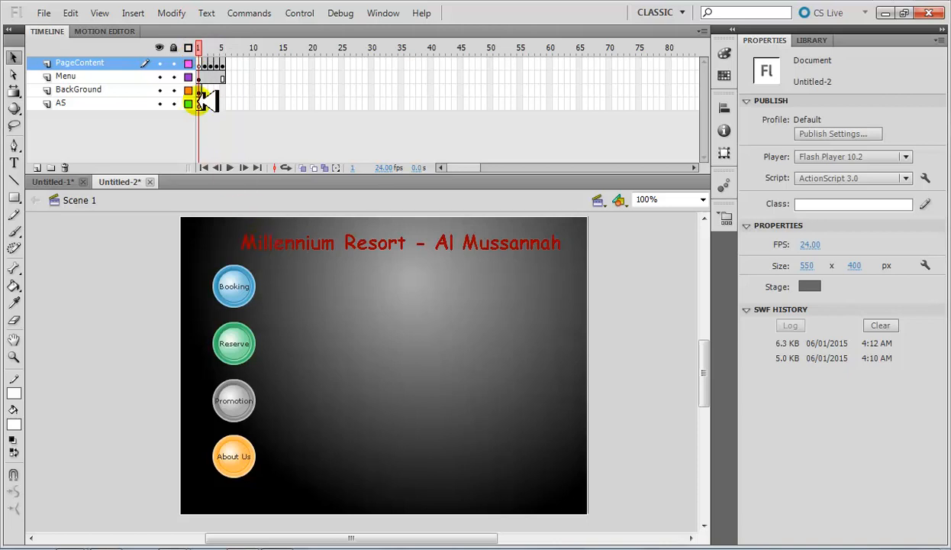
mouse_move(211, 45)
mouse_down()
mouse_move(253, 44)
mouse_move(200, 47)
mouse_up()
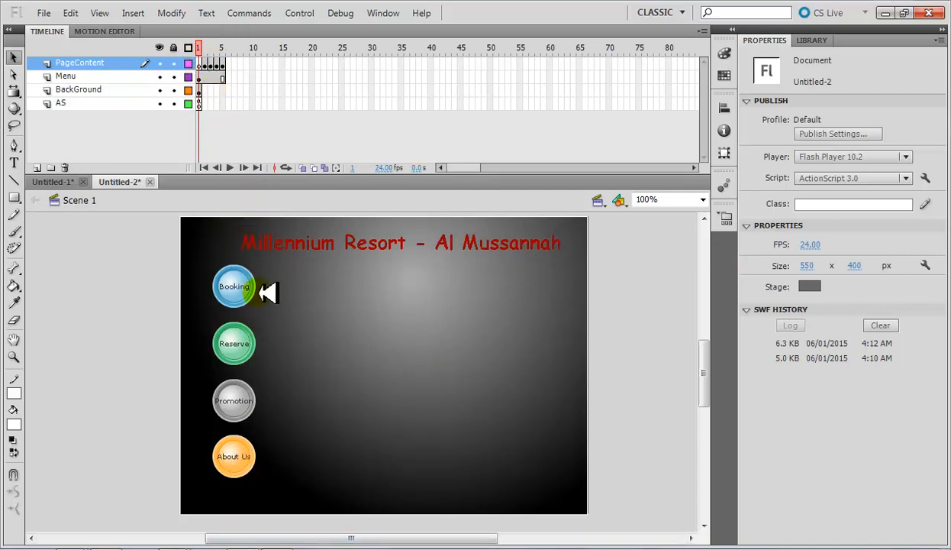
- With the Booking button selected, open the code snippets and find Click to Go to Frame and Stop under Timeline Navigation
click(238, 287)
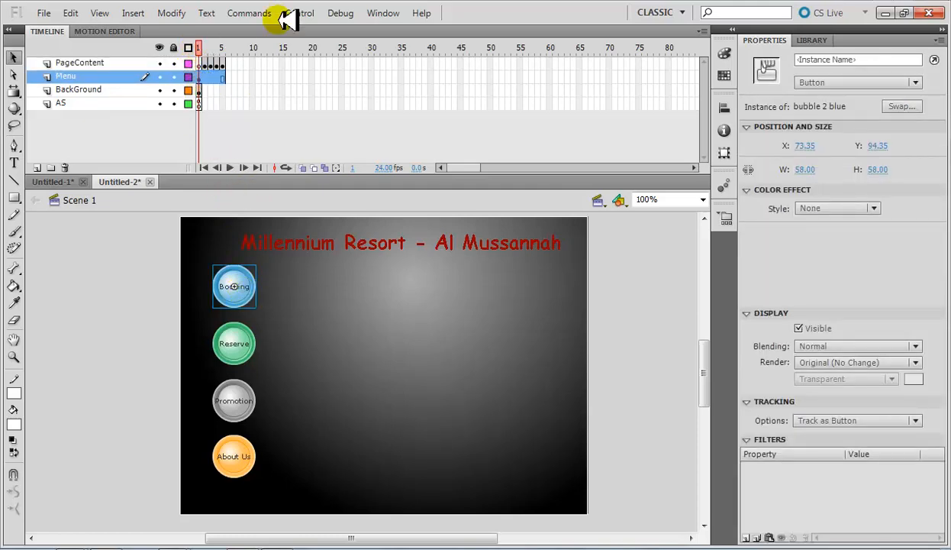
click(382, 13)
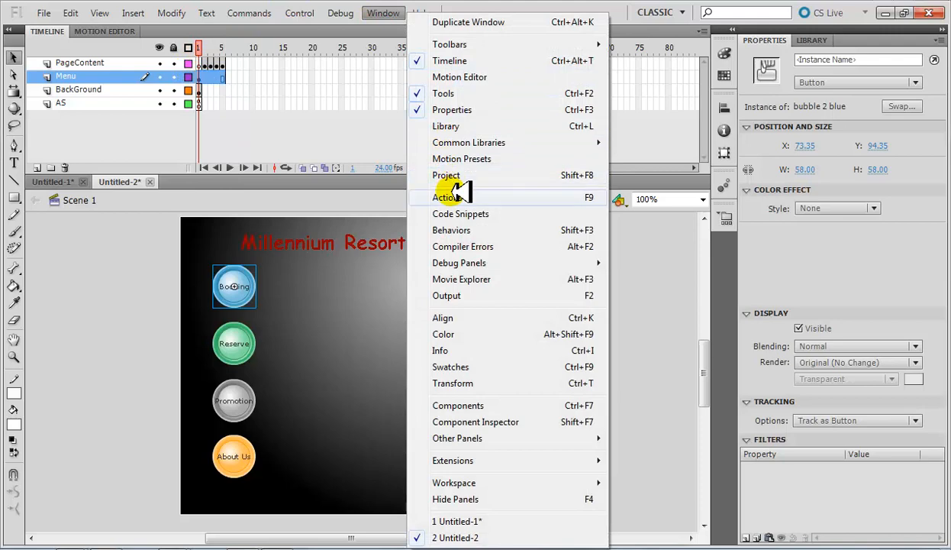
click(461, 214)
drag(504, 171, 665, 32)
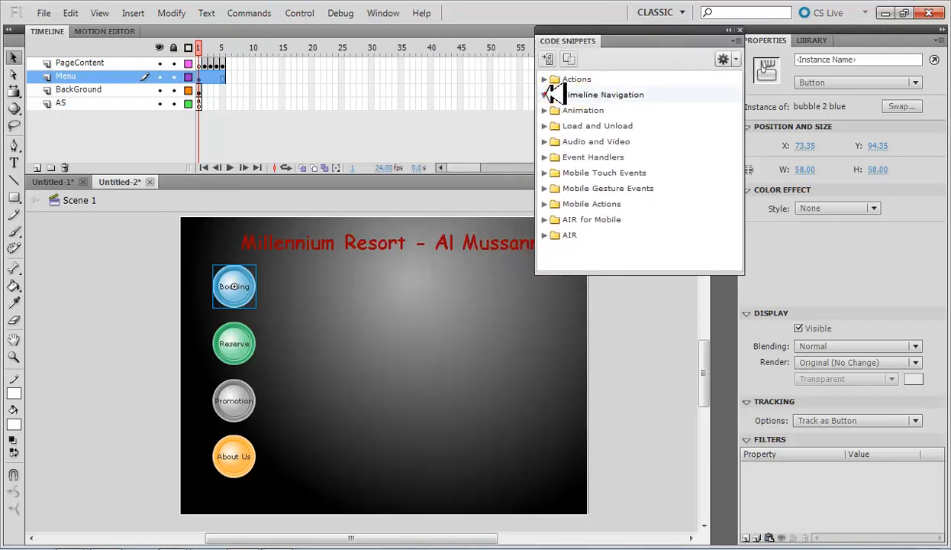
click(555, 94)
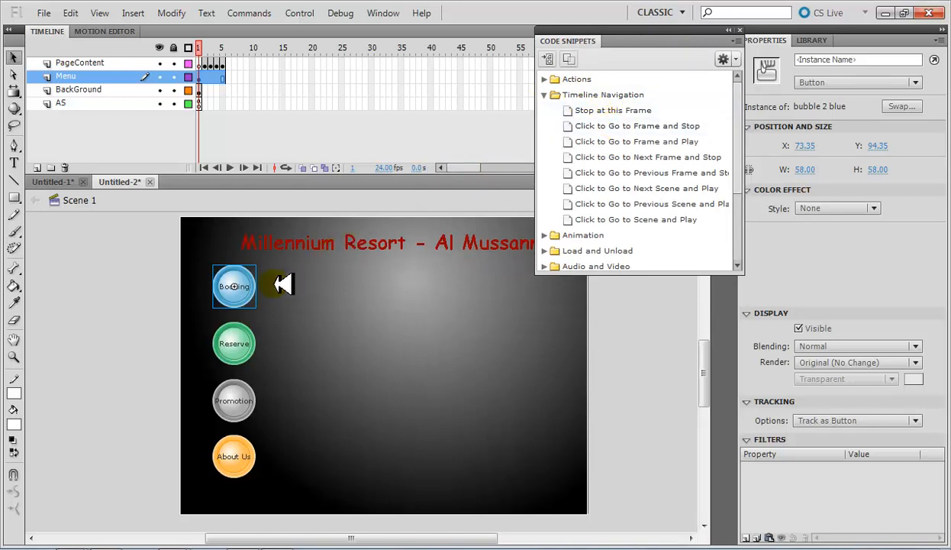
click(641, 125)
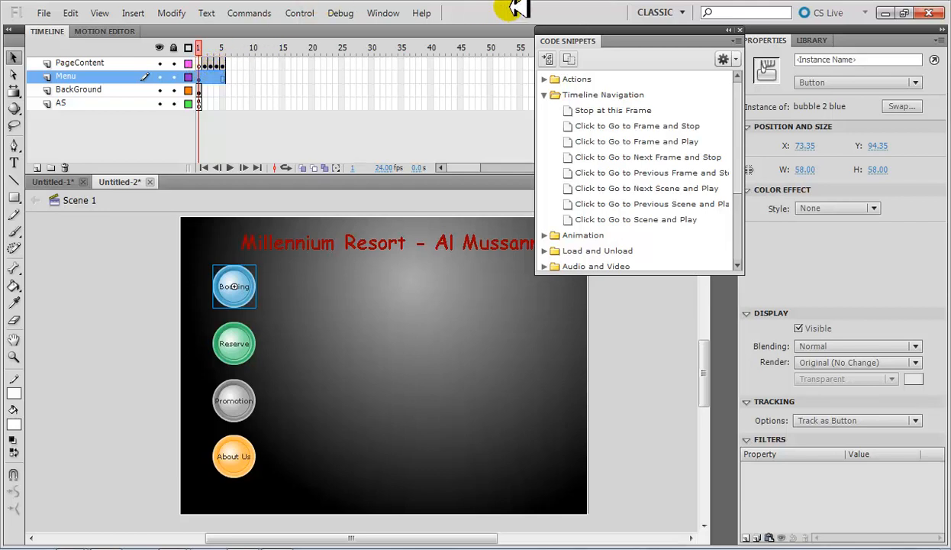
- Label frames 2 and 3 of the PageContent layer "booking" and "reserve"
click(204, 64)
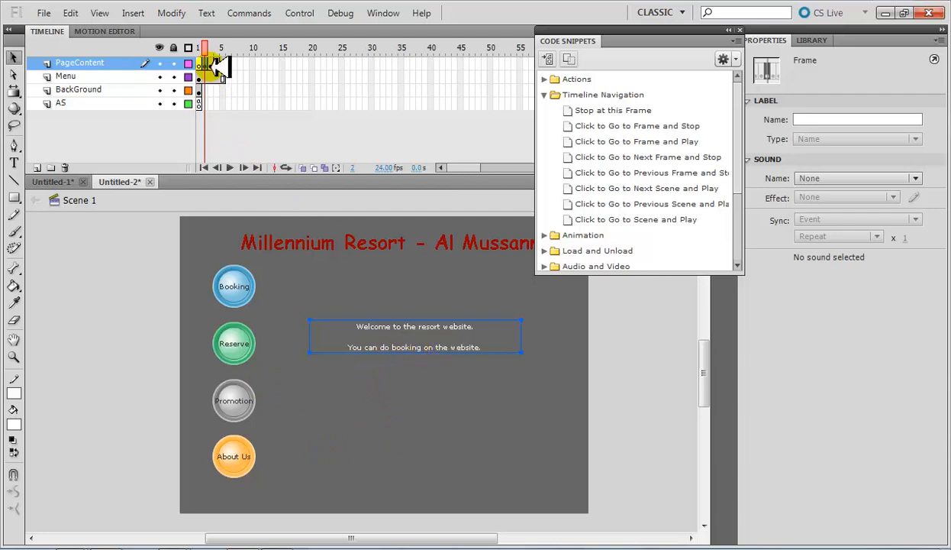
click(844, 119)
text(b)
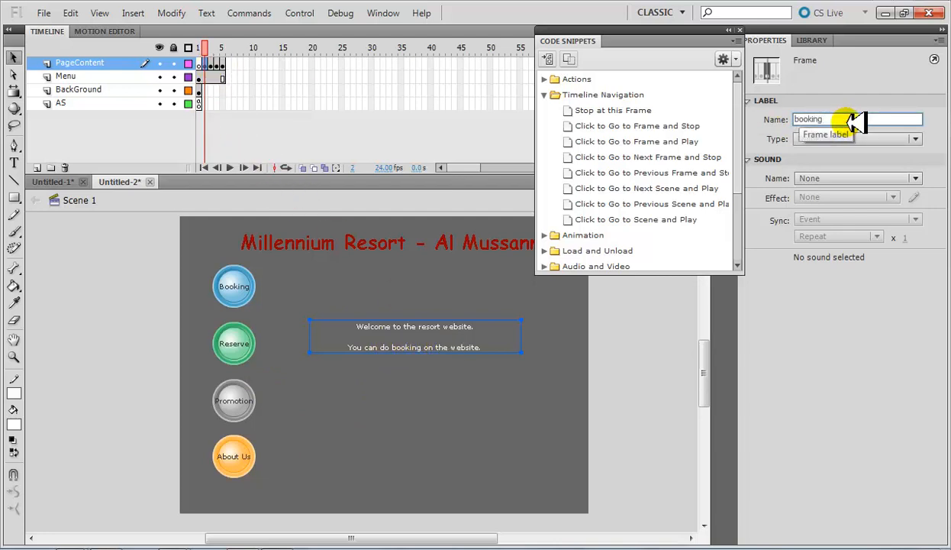
text(ooking)
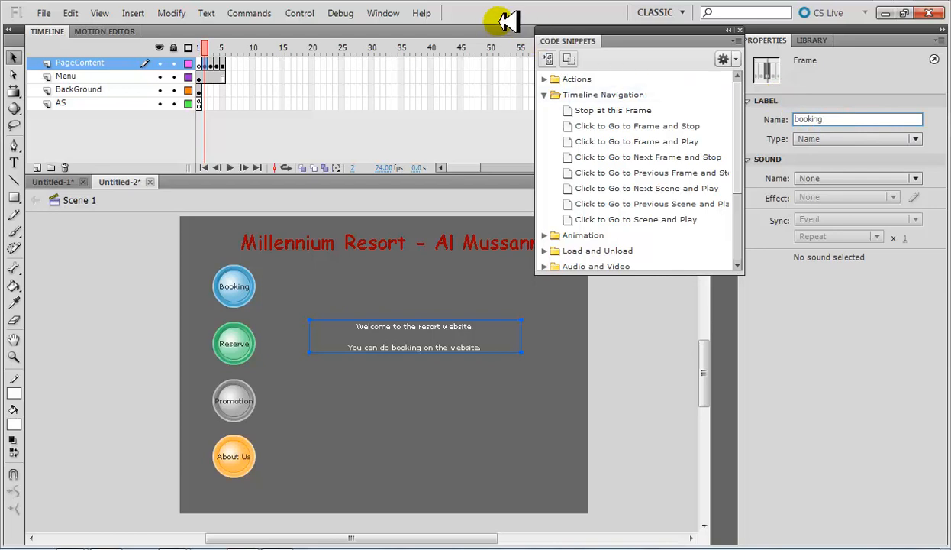
click(211, 63)
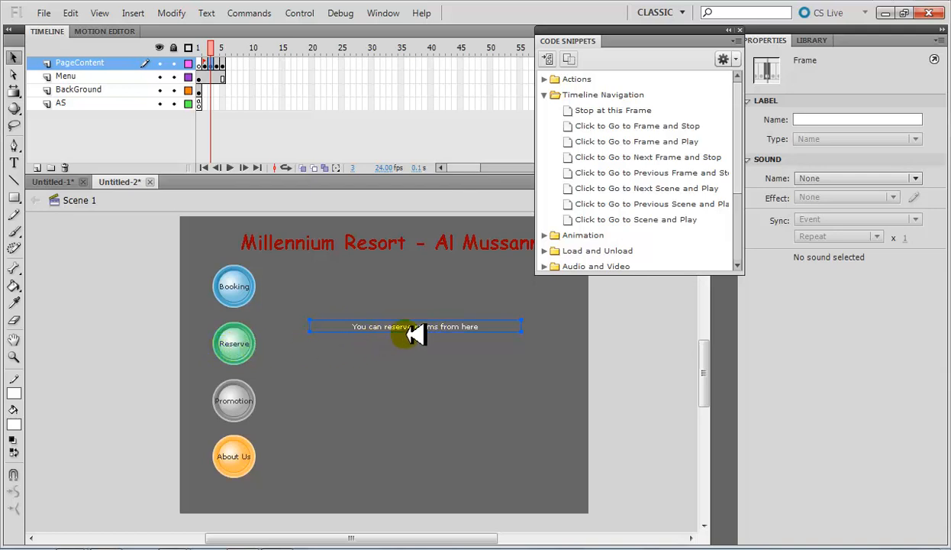
click(854, 120)
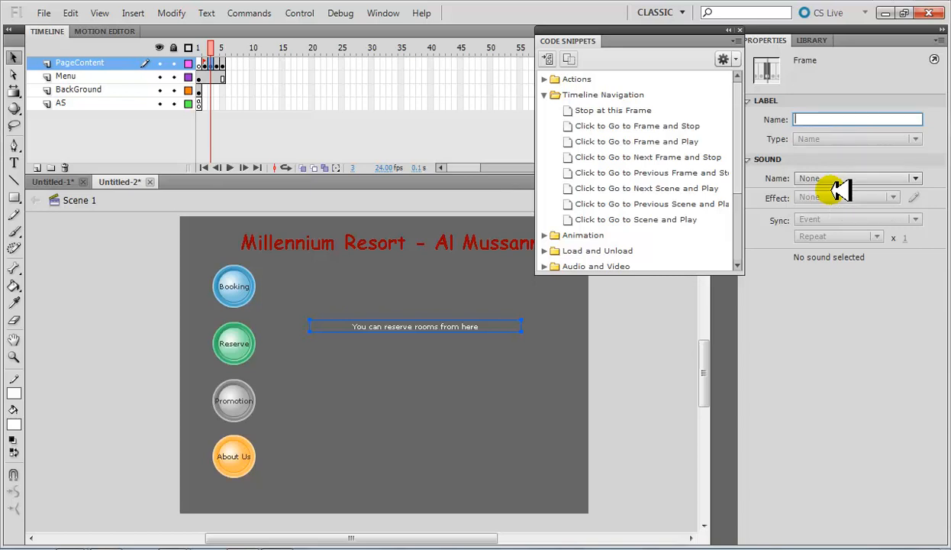
text(reserve)
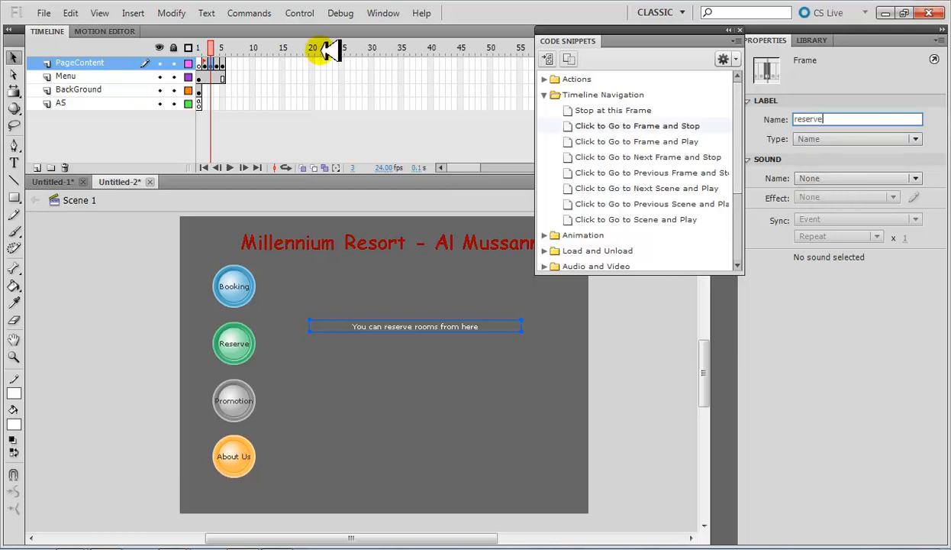
- Label frames 4 and 5 of the PageContent layer "promotions" and "aboutus"
click(214, 64)
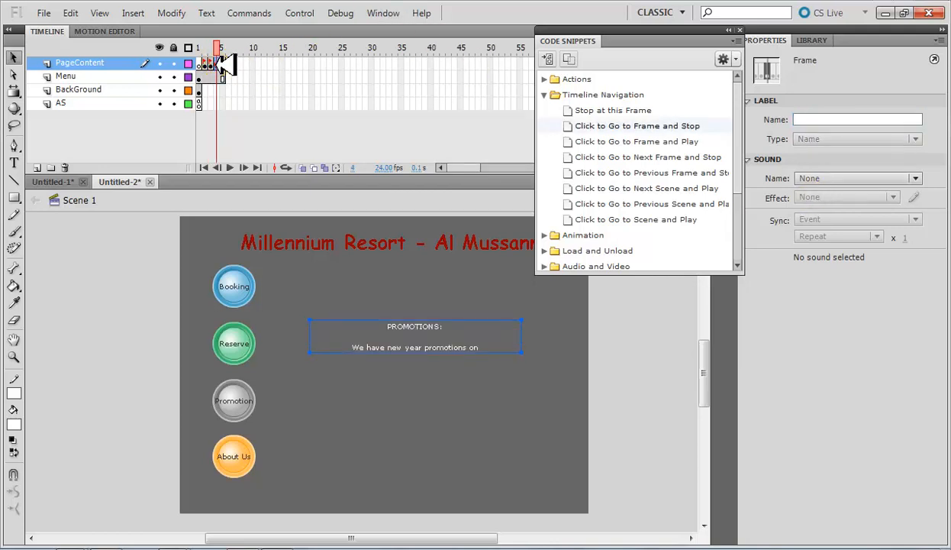
click(816, 119)
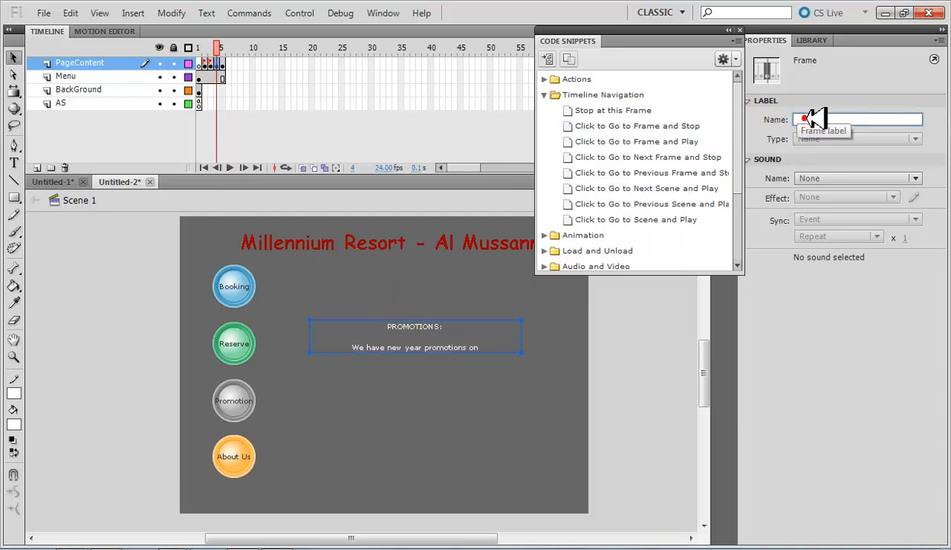
text(pro)
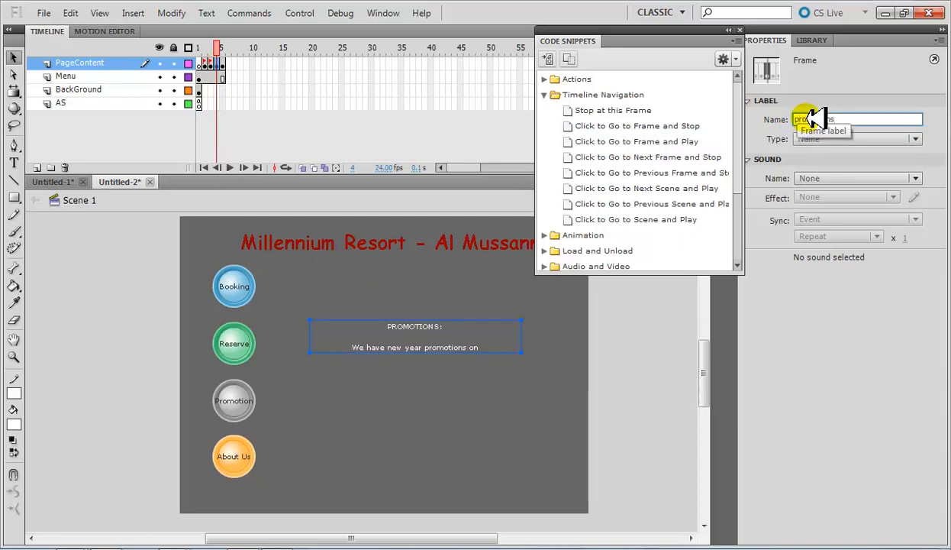
text(motions)
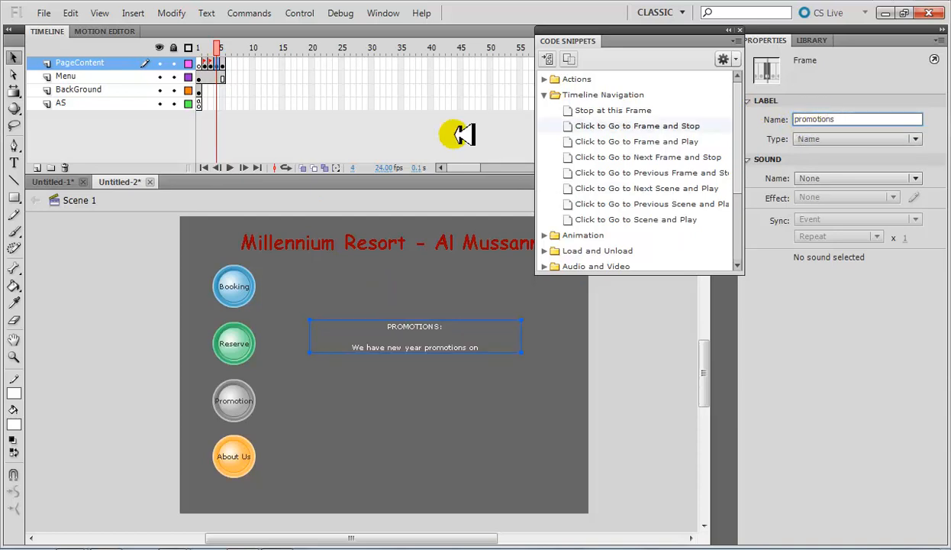
click(223, 64)
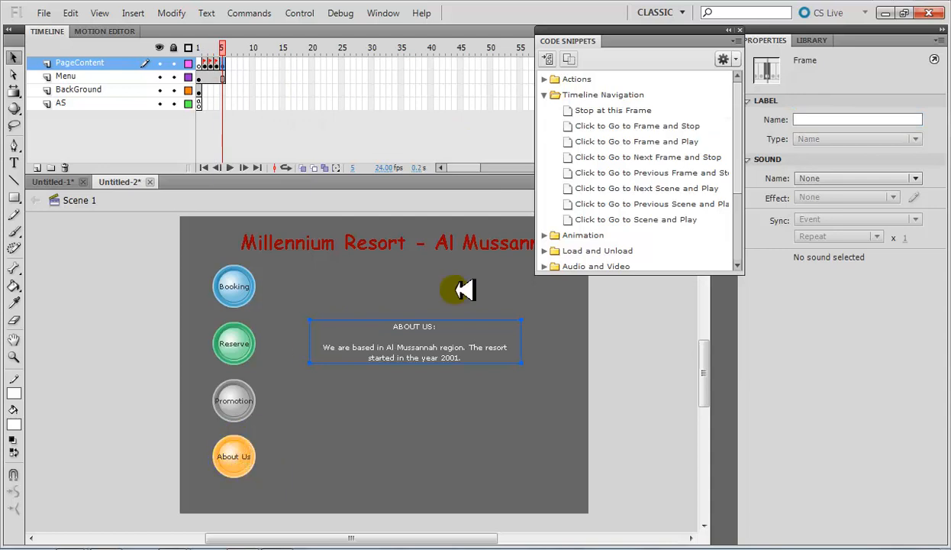
click(816, 120)
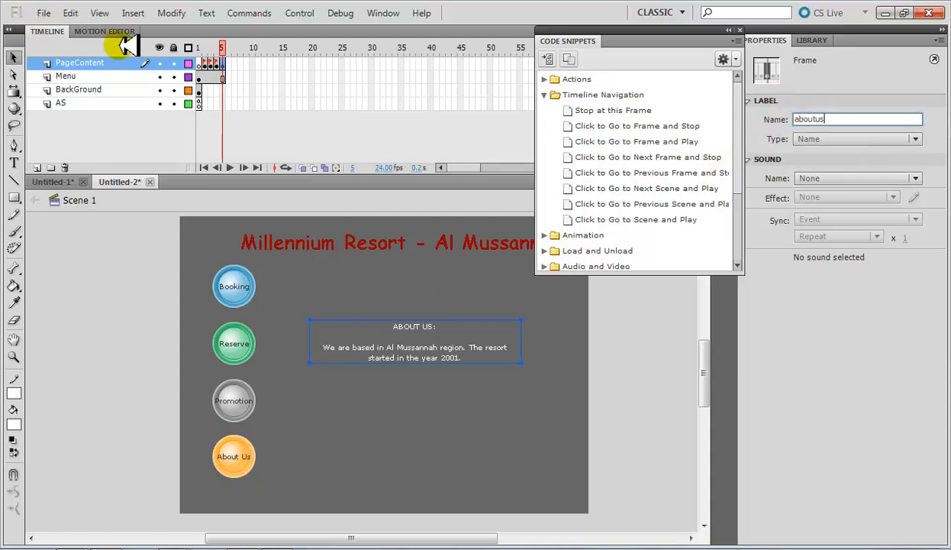
- In frame 1, apply the Click to Go to Frame and Stop snippet to the Booking button with the instance name "bookintBtn"
click(199, 64)
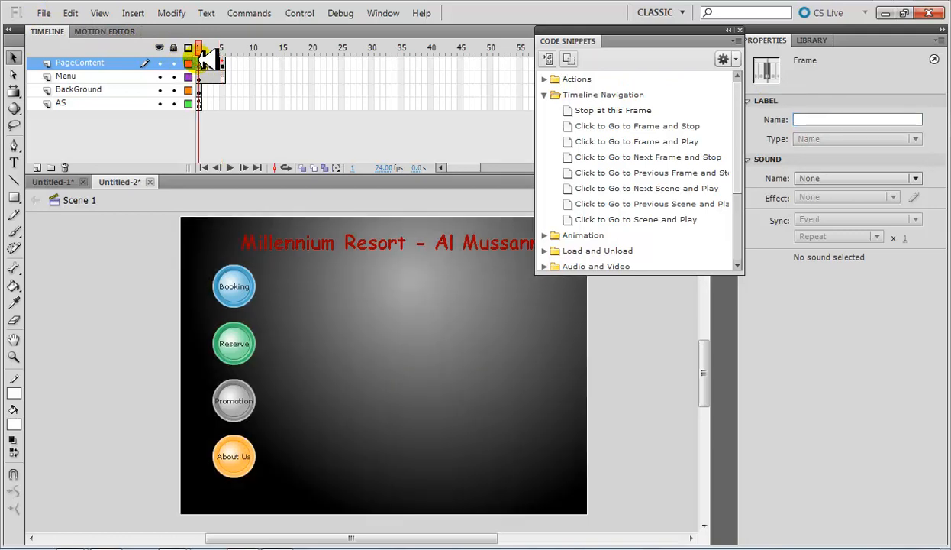
click(223, 290)
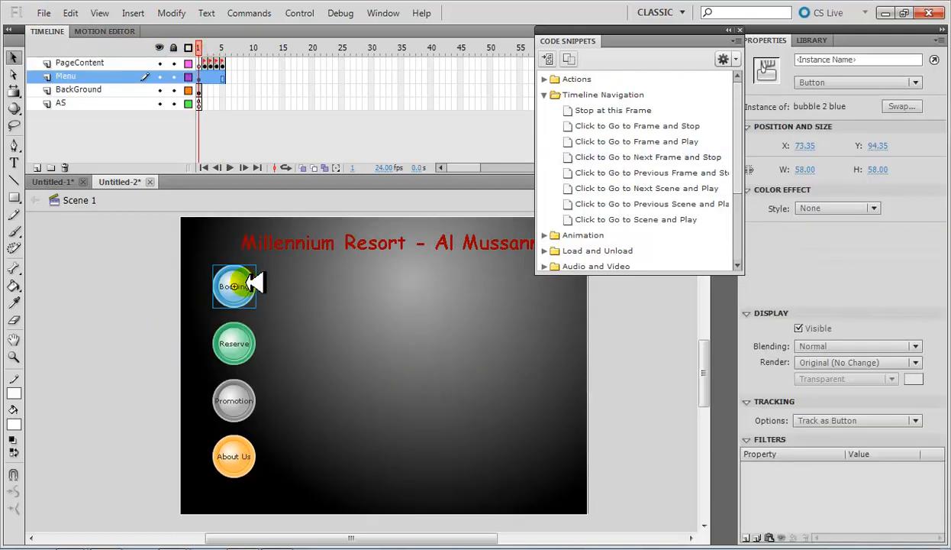
click(645, 127)
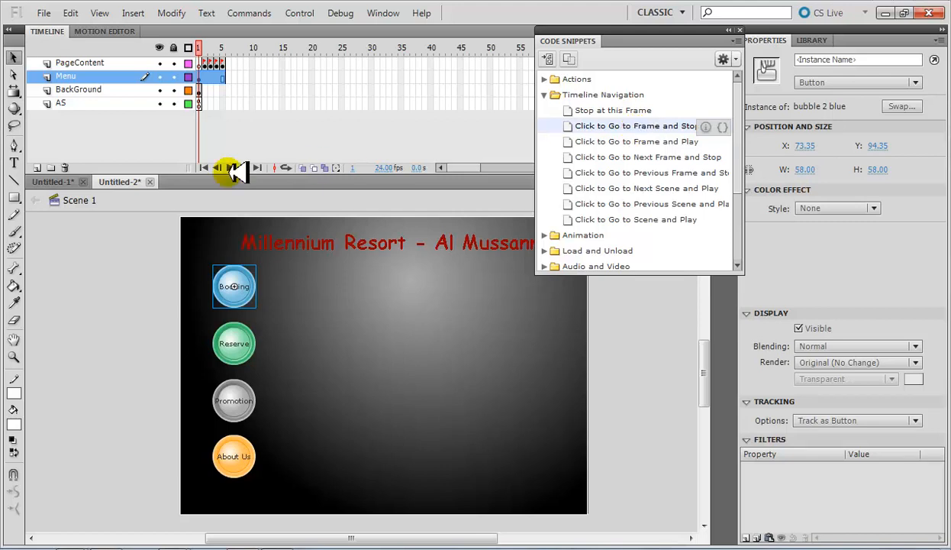
double_click(622, 130)
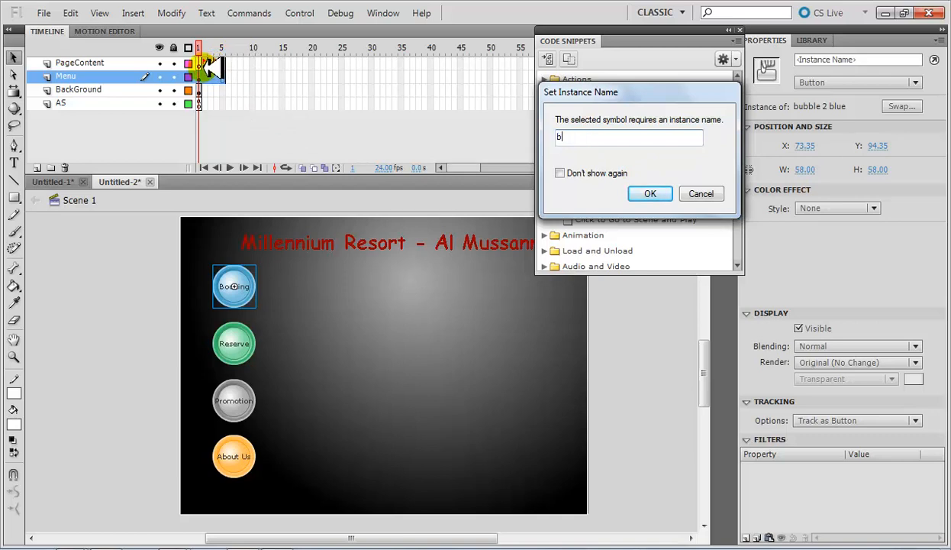
text(int)
key(Caps_Lock)
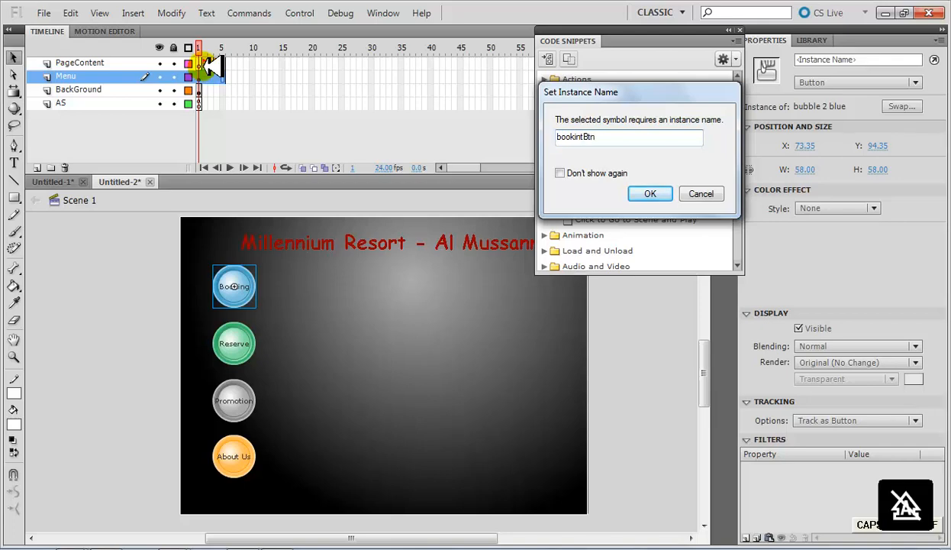
click(672, 193)
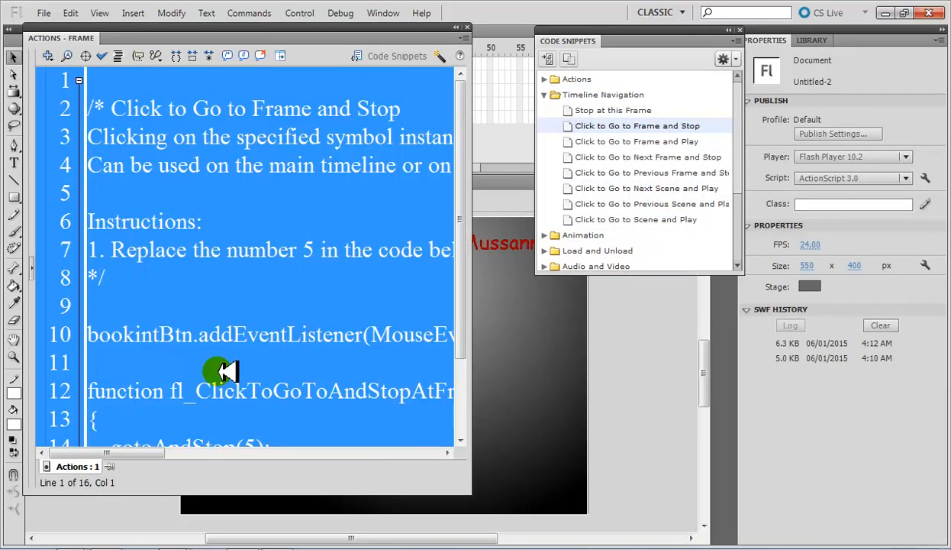
- Set the gotoAndStop target in the Booking button's code to the frame label 'booking' and close the code editor
click(222, 364)
scroll(222, 344, down, 2)
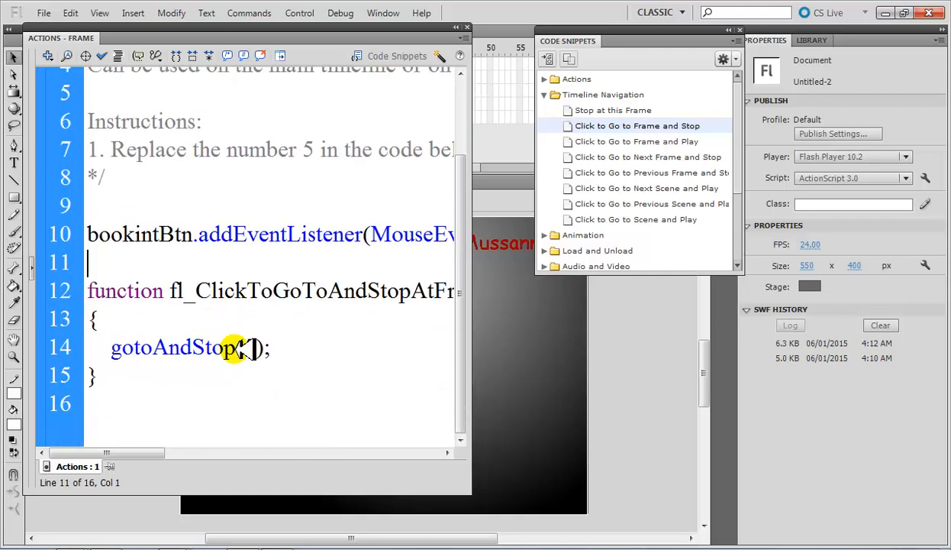
click(249, 348)
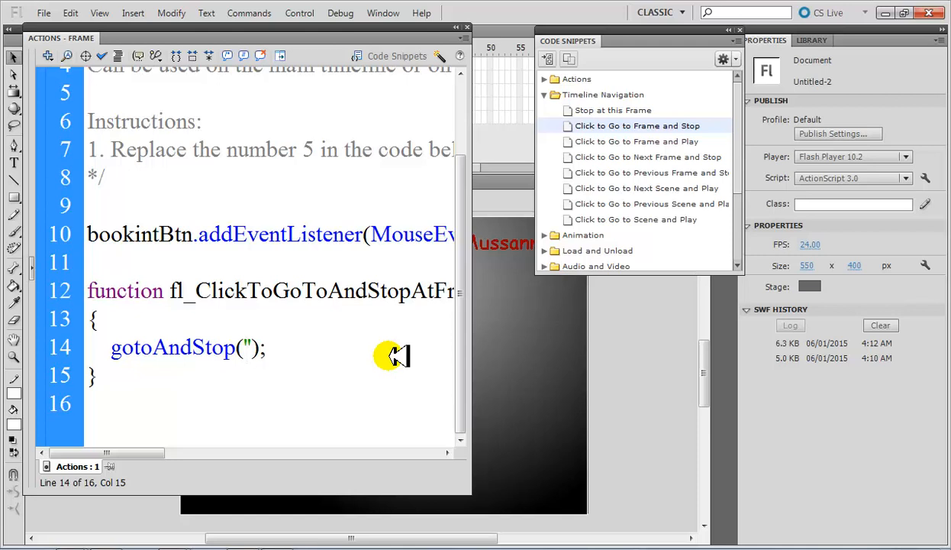
text('bookinjg)
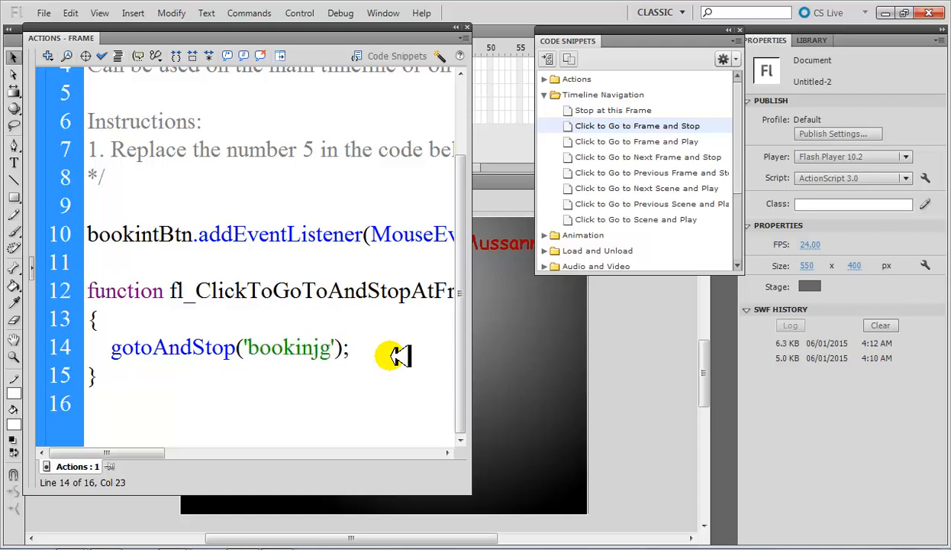
click(468, 27)
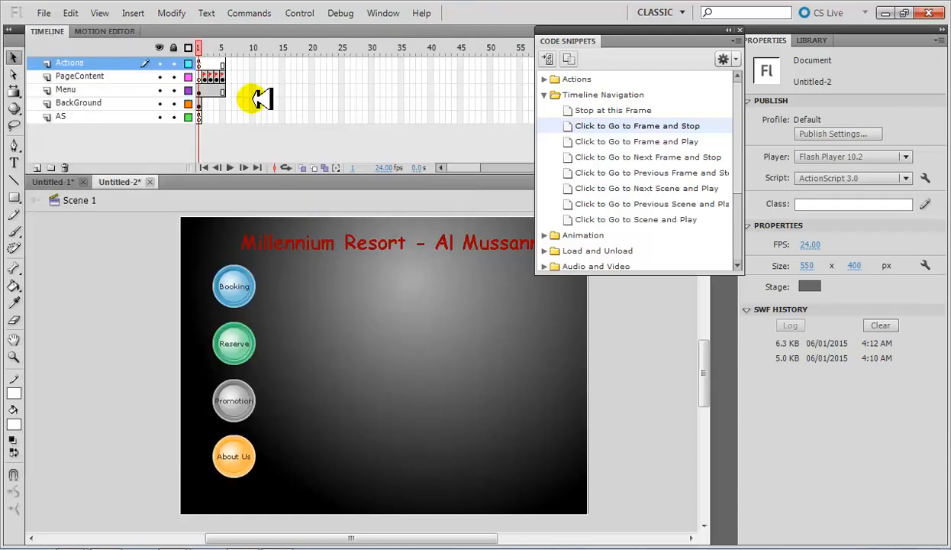
- Check the booking frame, test the movie, try its Booking button and close the preview
click(205, 77)
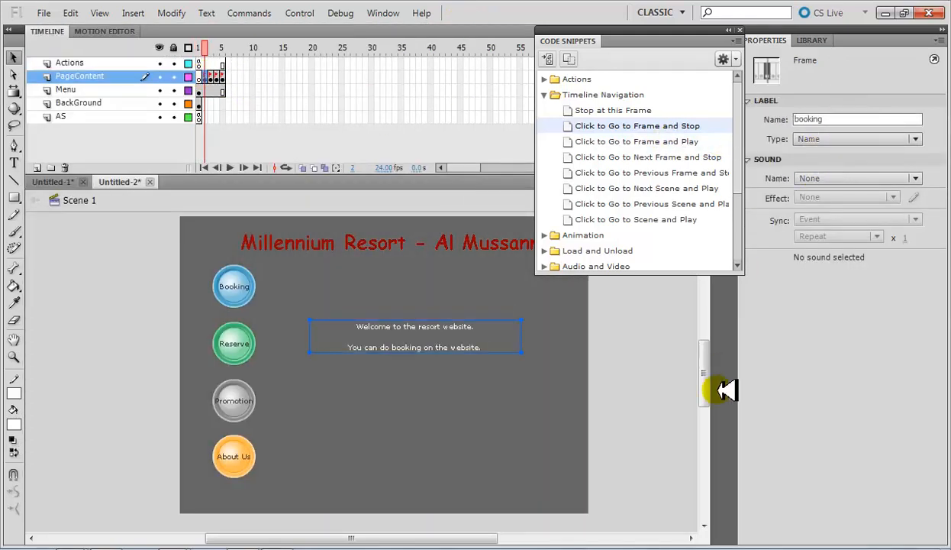
key(ctrl+Return)
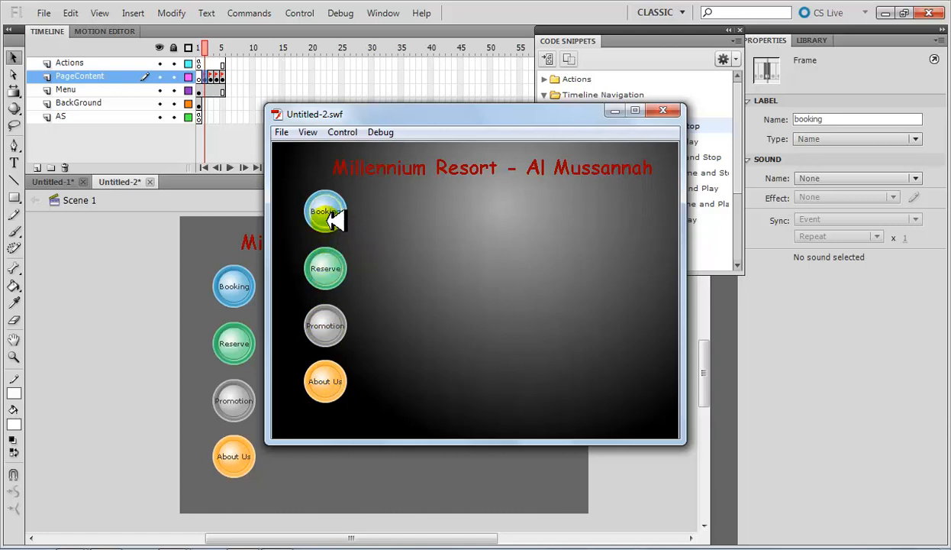
click(336, 219)
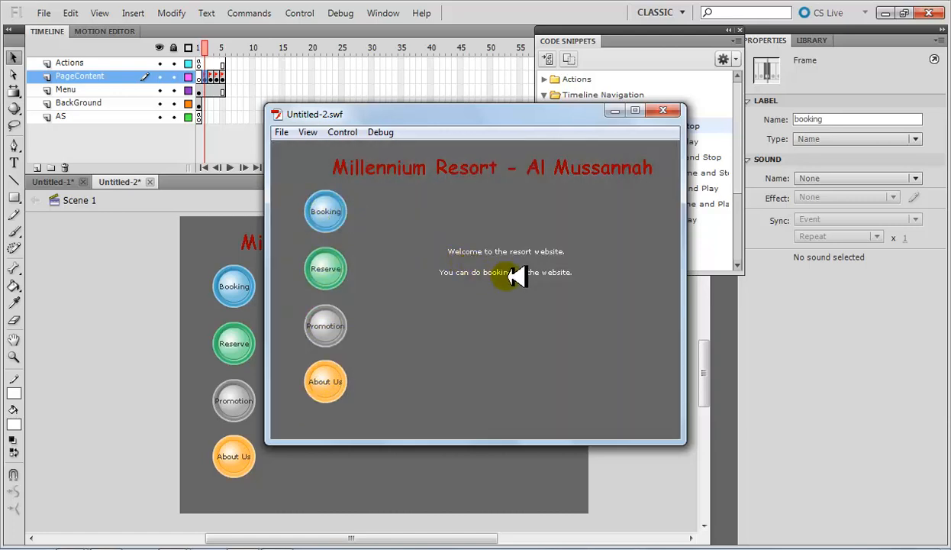
click(663, 111)
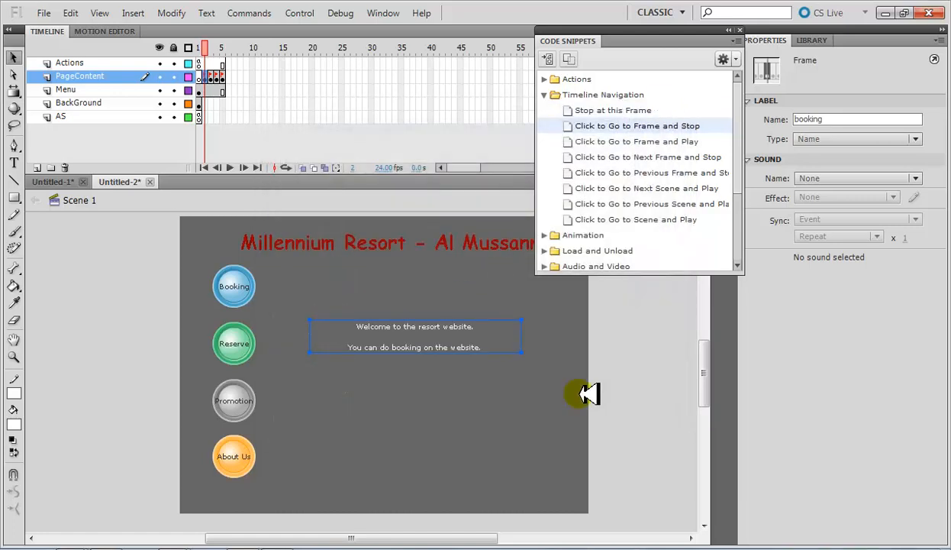
- From frame 2, apply the Click to Go to Frame and Stop snippet to the Reserve button with the instance name "reserveBtn"
click(238, 344)
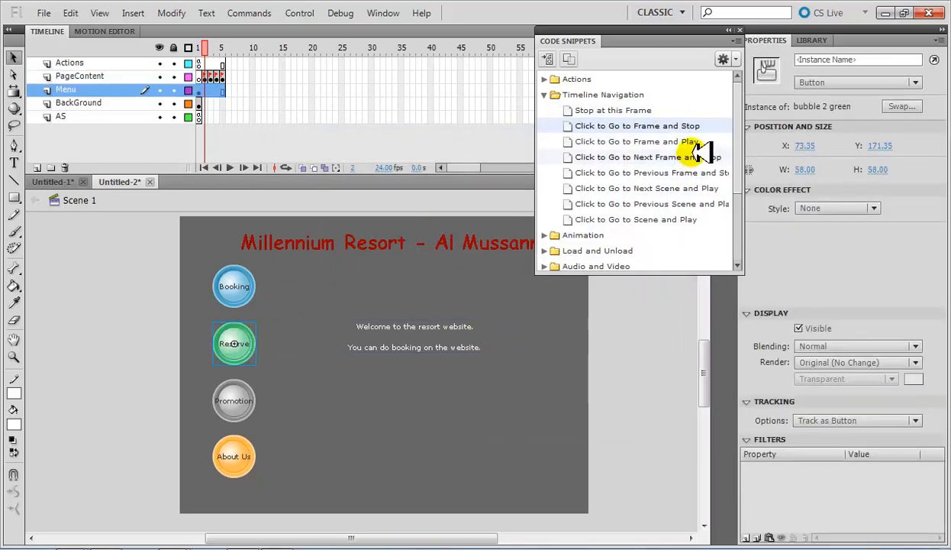
double_click(685, 126)
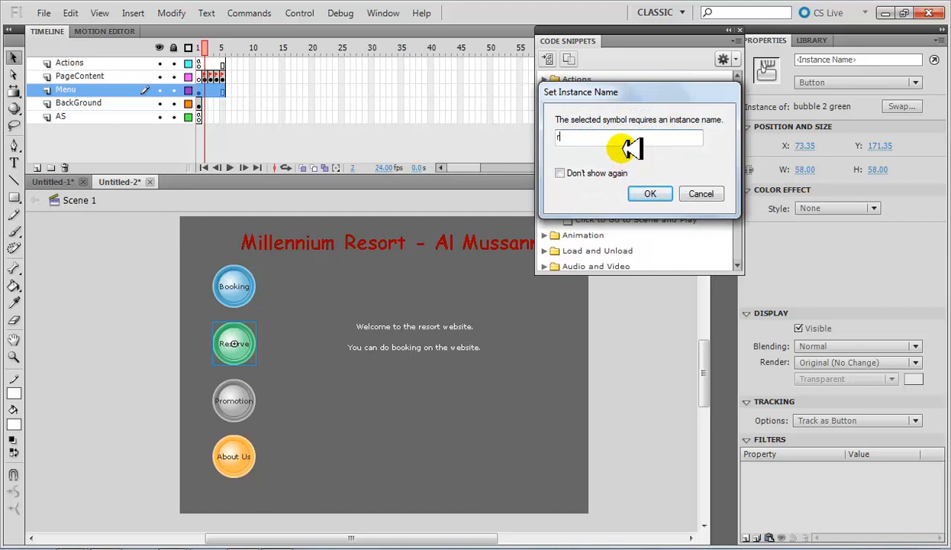
text(reserveBtn)
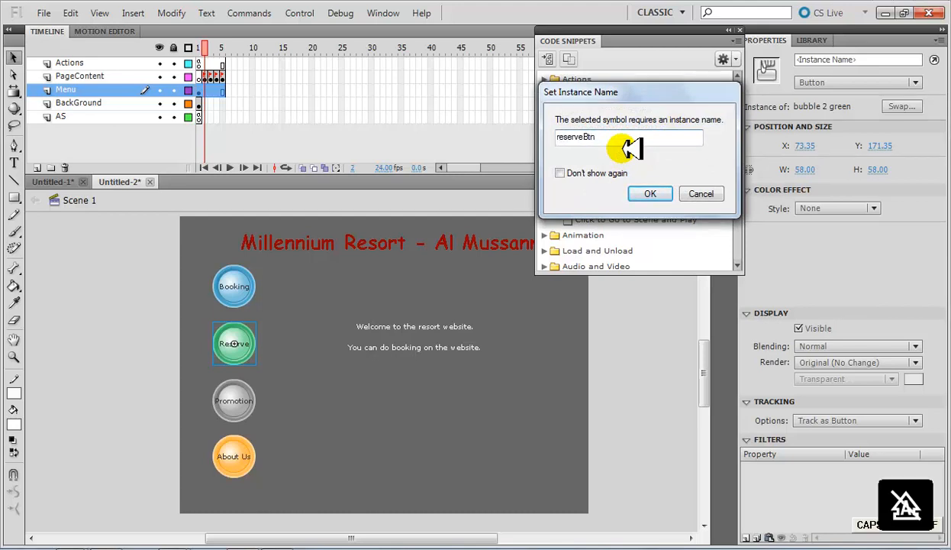
click(651, 193)
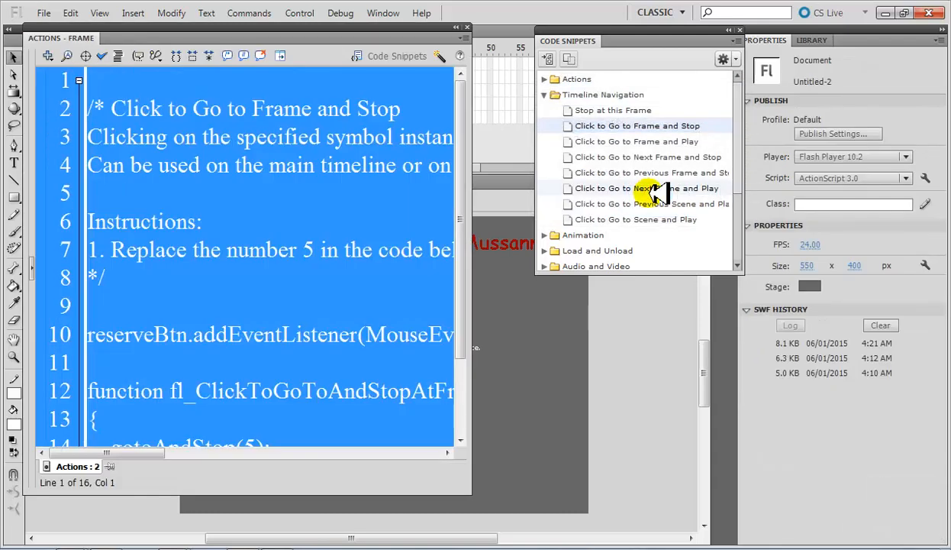
- Set the gotoAndStop target in the frame 2 code to the label 'reserve' and close the code editor
click(333, 305)
scroll(333, 306, down, 1)
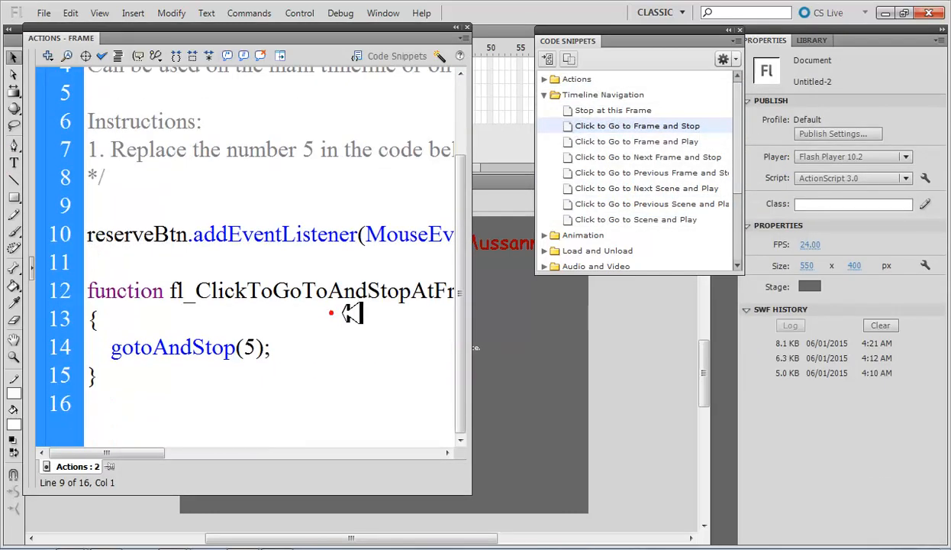
click(254, 347)
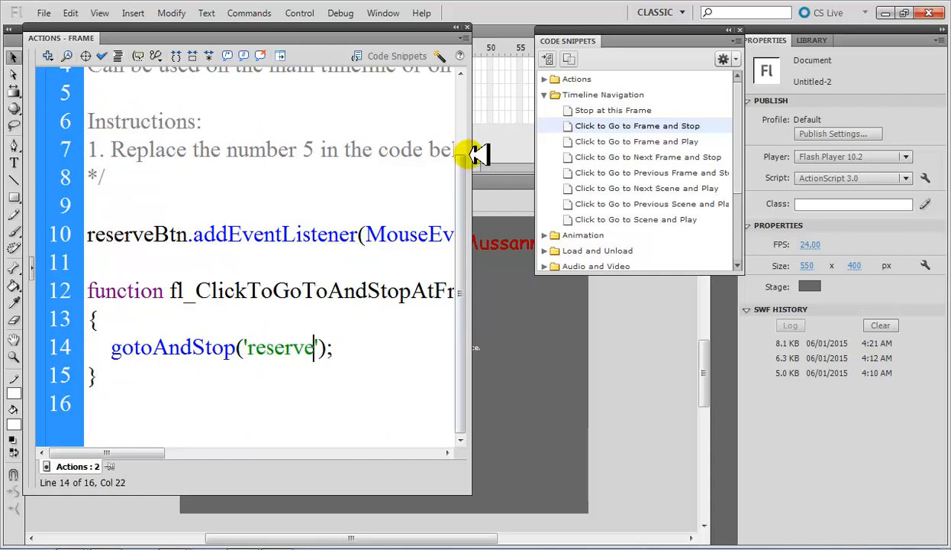
click(467, 26)
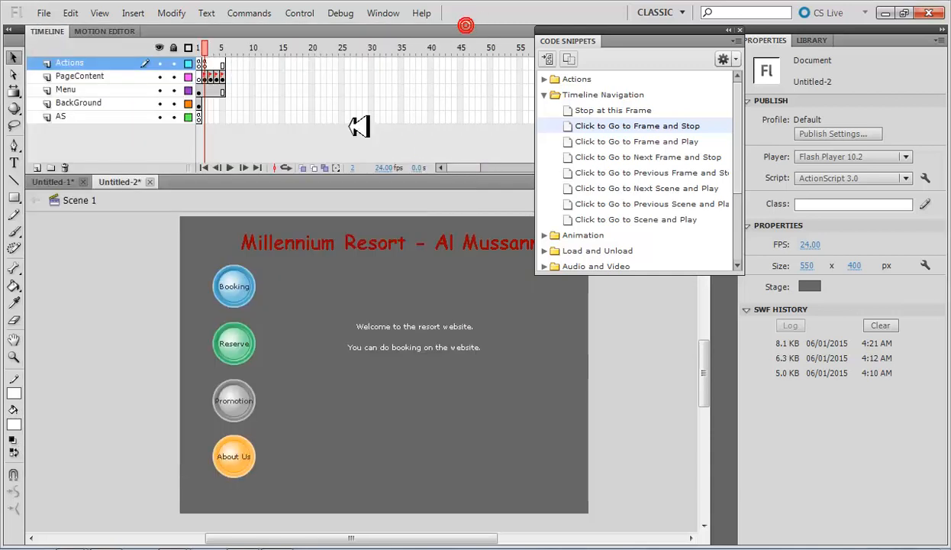
- Delete all the code from frame 2 of the Actions layer and close the code editor
click(211, 76)
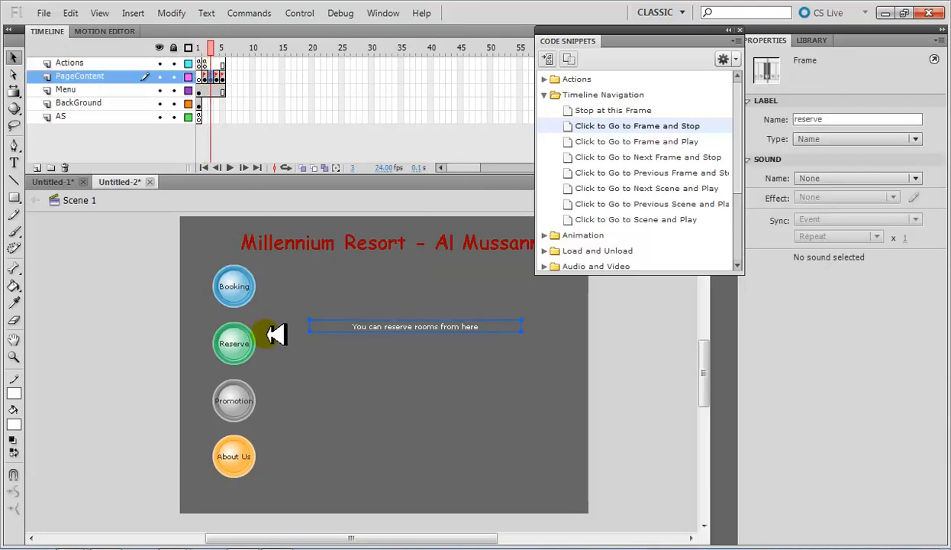
click(200, 48)
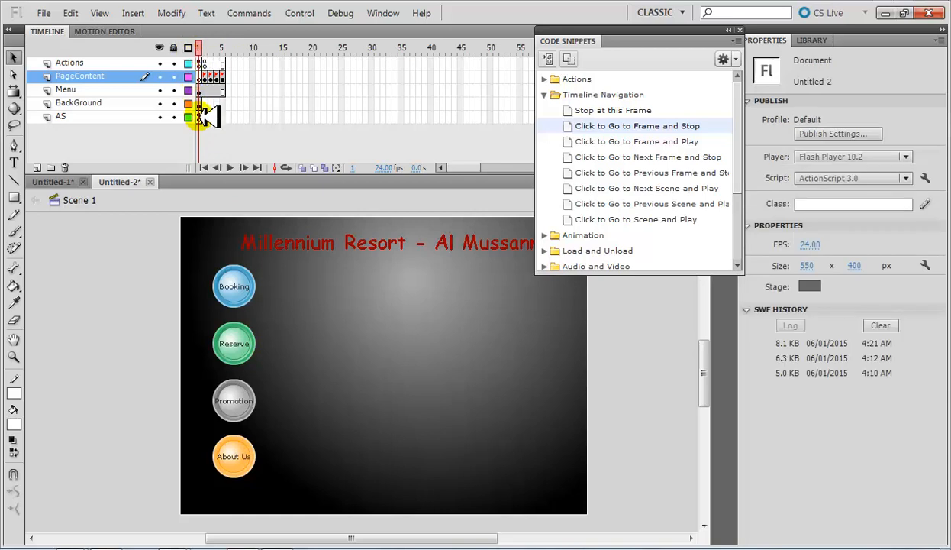
drag(198, 116, 200, 84)
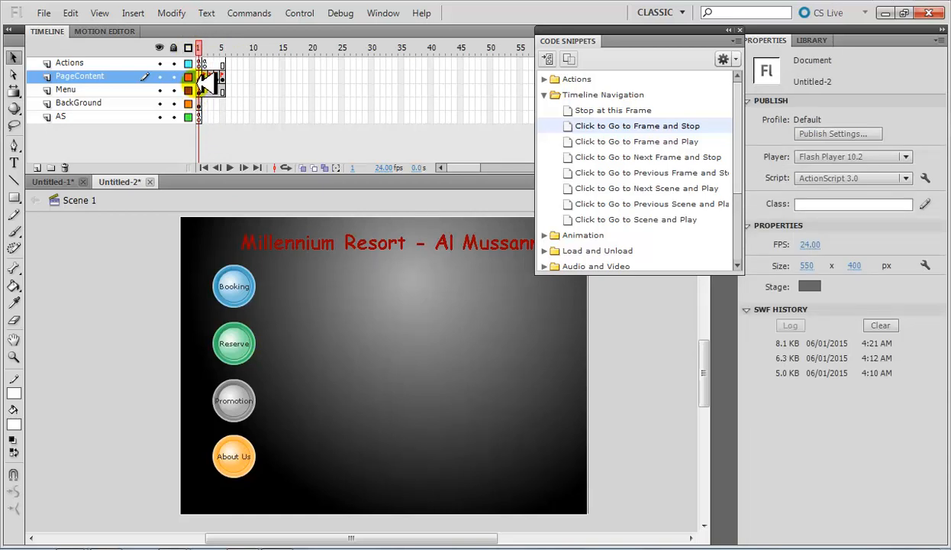
click(201, 90)
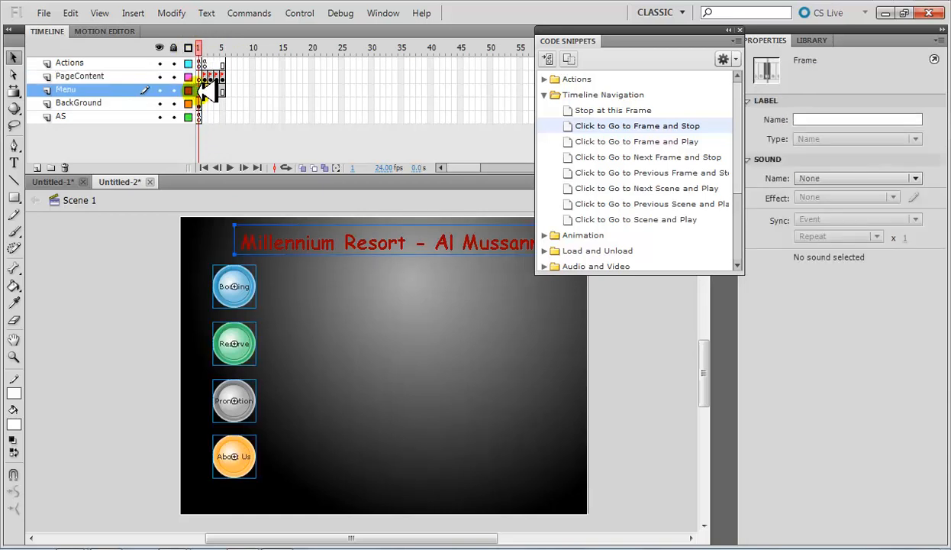
click(205, 64)
right_click(213, 67)
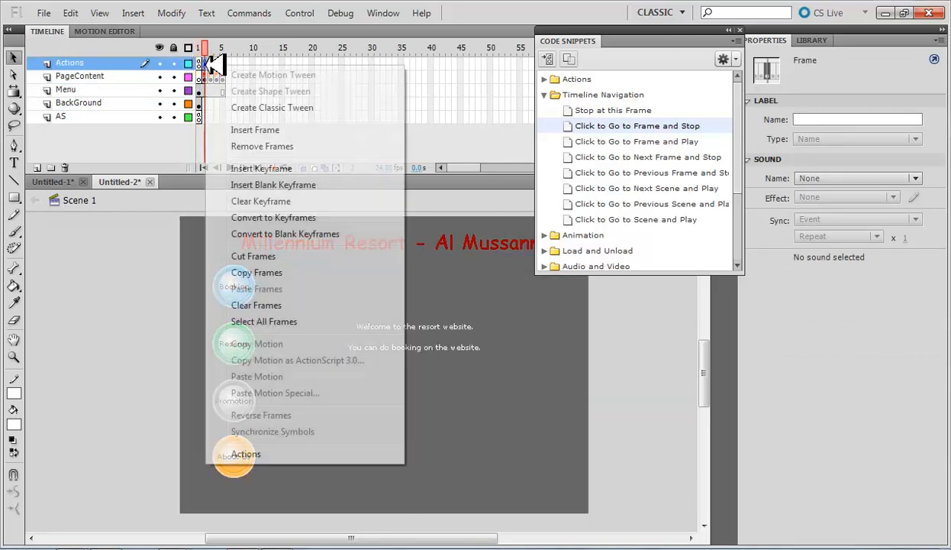
click(300, 452)
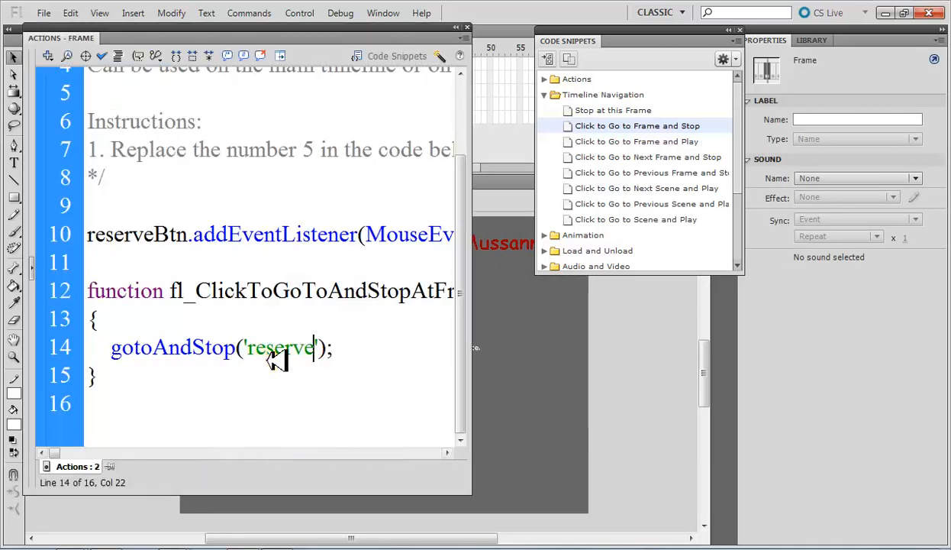
click(318, 390)
key(ctrl+a)
key(Delete)
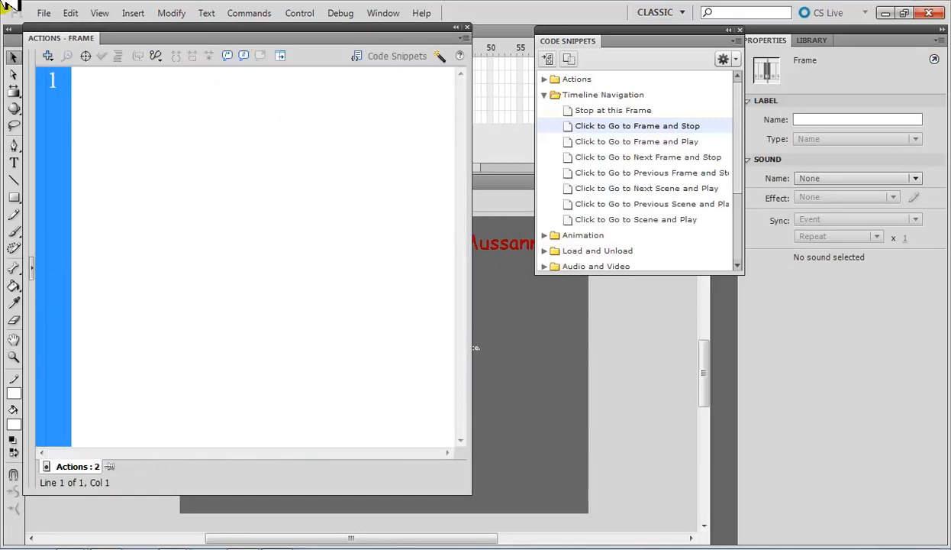
click(464, 27)
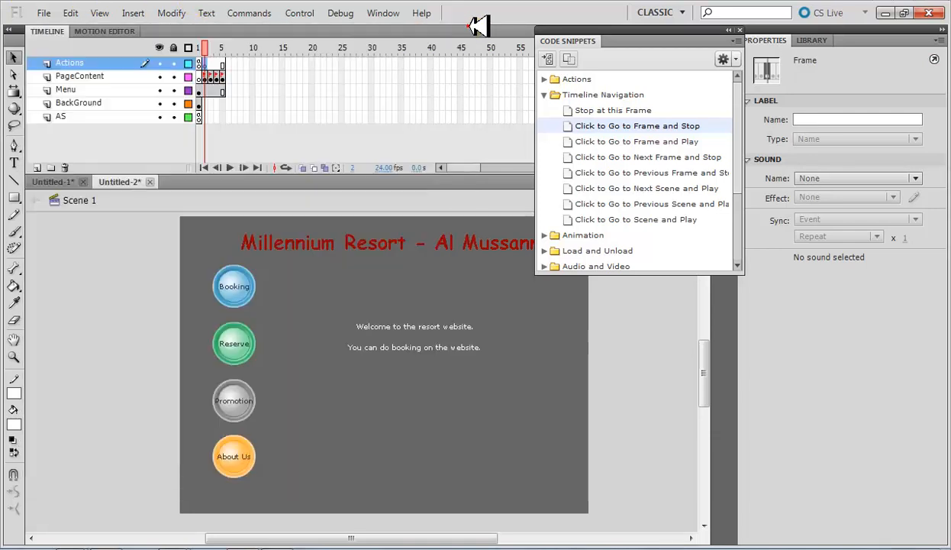
- Return to frame 1 and apply the Click to Go to Frame and Stop snippet to the Reserve button alone
click(199, 47)
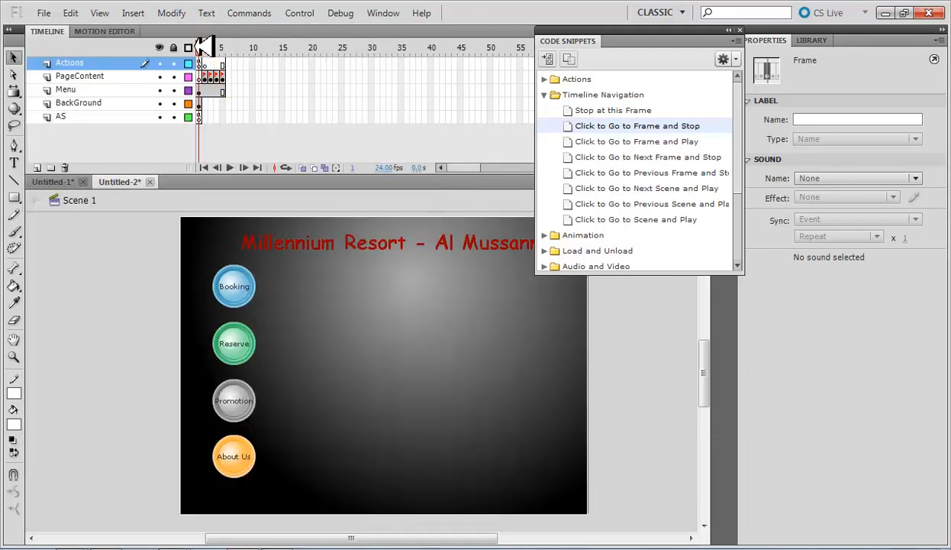
click(200, 90)
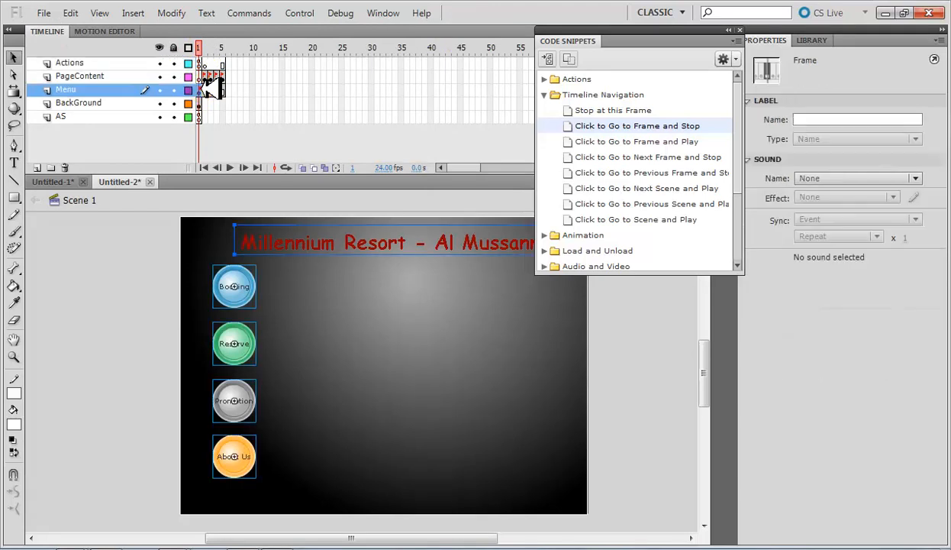
click(237, 349)
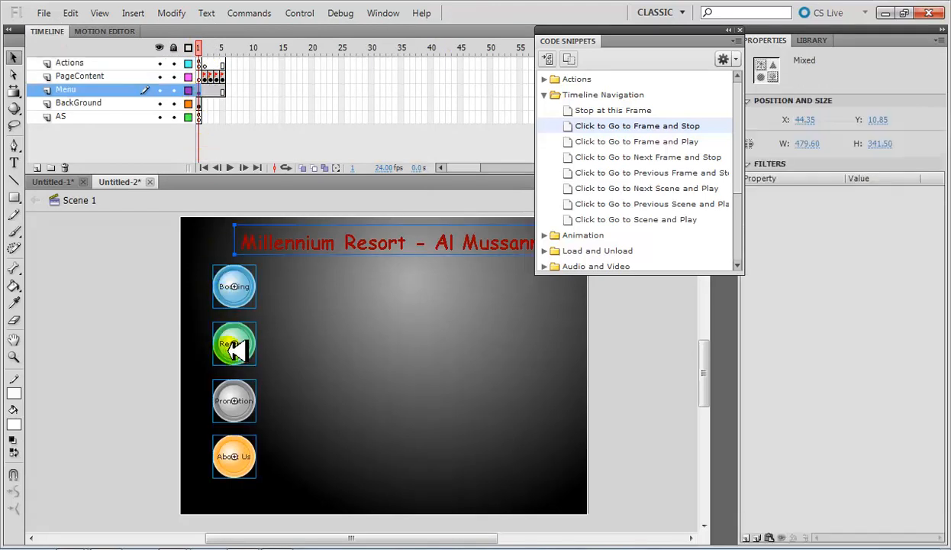
click(163, 366)
click(227, 348)
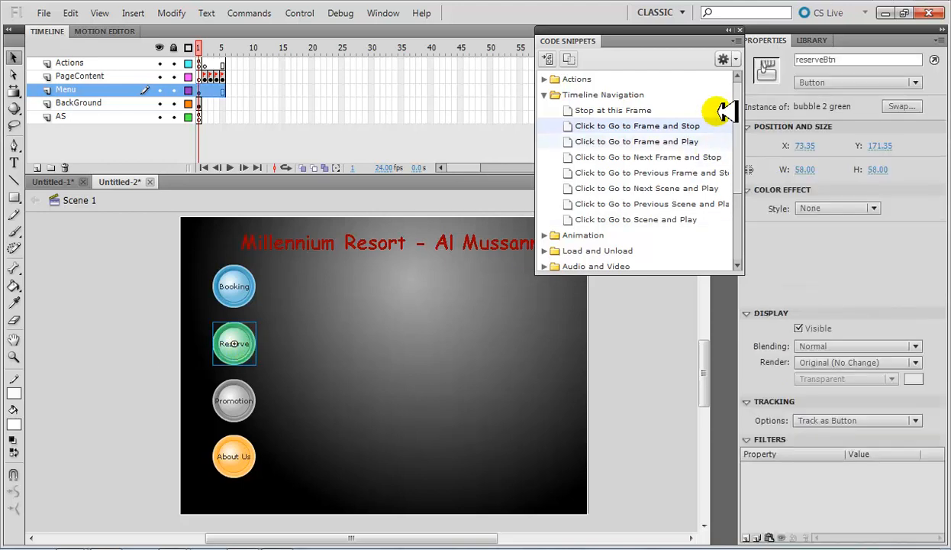
double_click(619, 126)
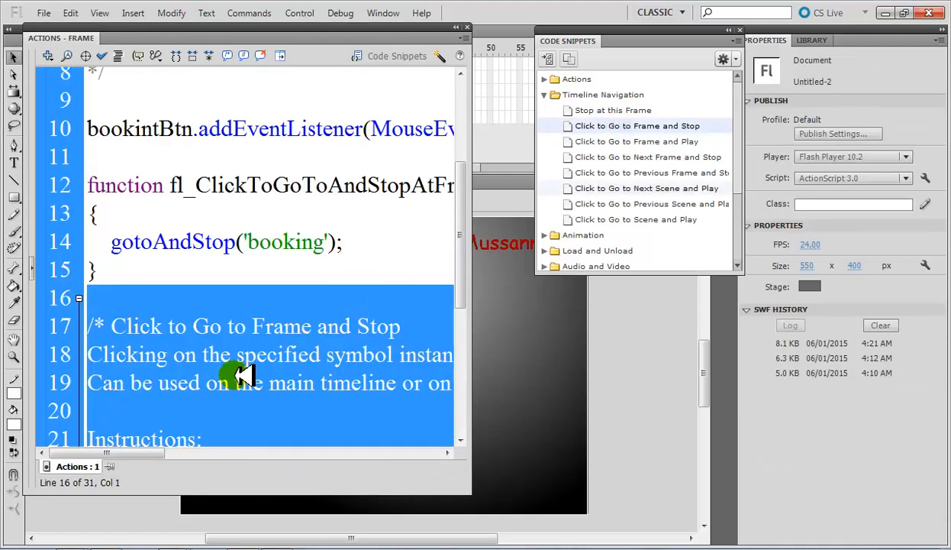
- Set the gotoAndStop target of the reserveBtn function in the frame 1 code to 'reserve' and close the code editor
click(302, 351)
scroll(294, 346, down, 4)
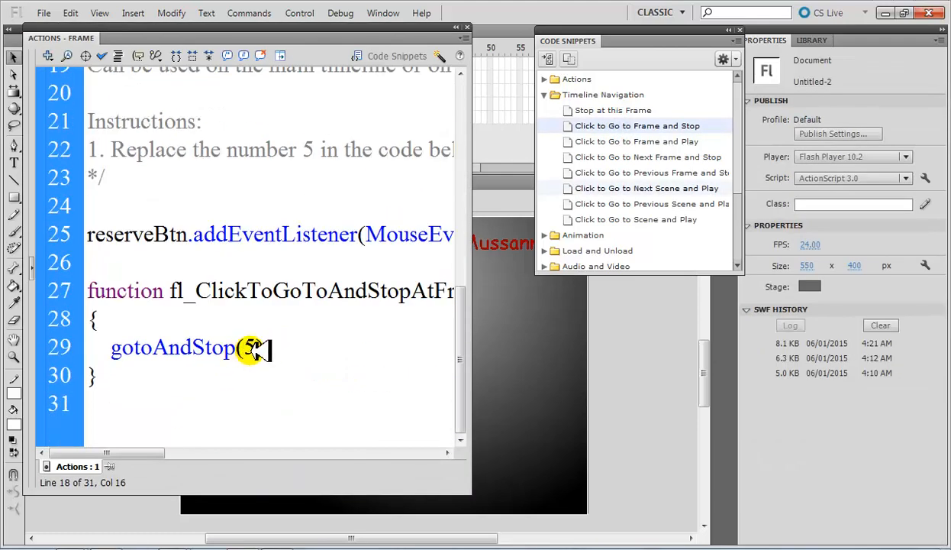
double_click(249, 348)
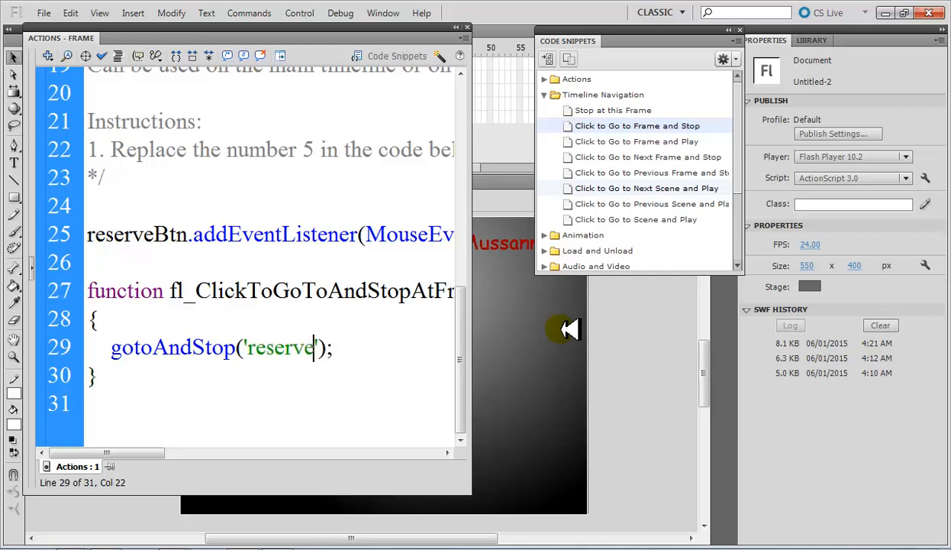
click(458, 27)
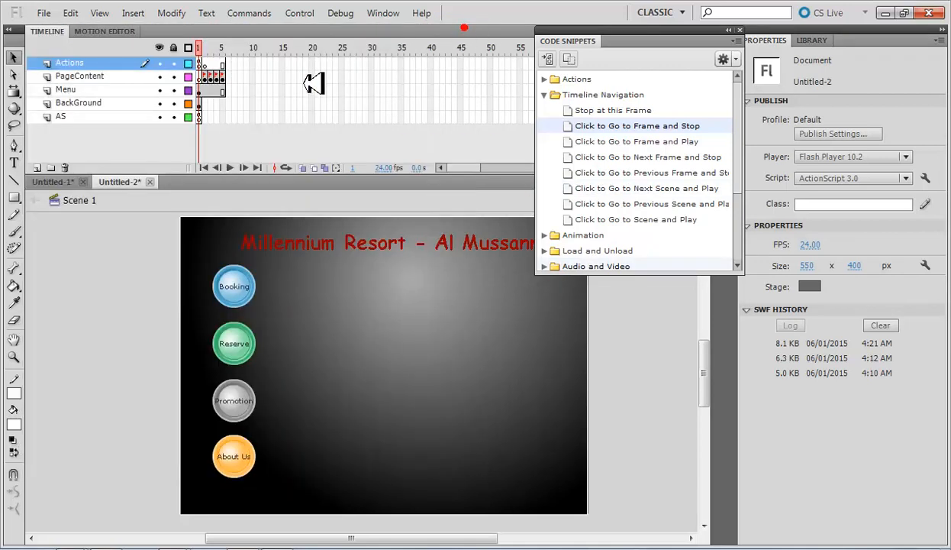
- Apply the Click to Go to Frame and Stop snippet to the Promotion button alone, with the instance name "promotionBtn"
click(200, 90)
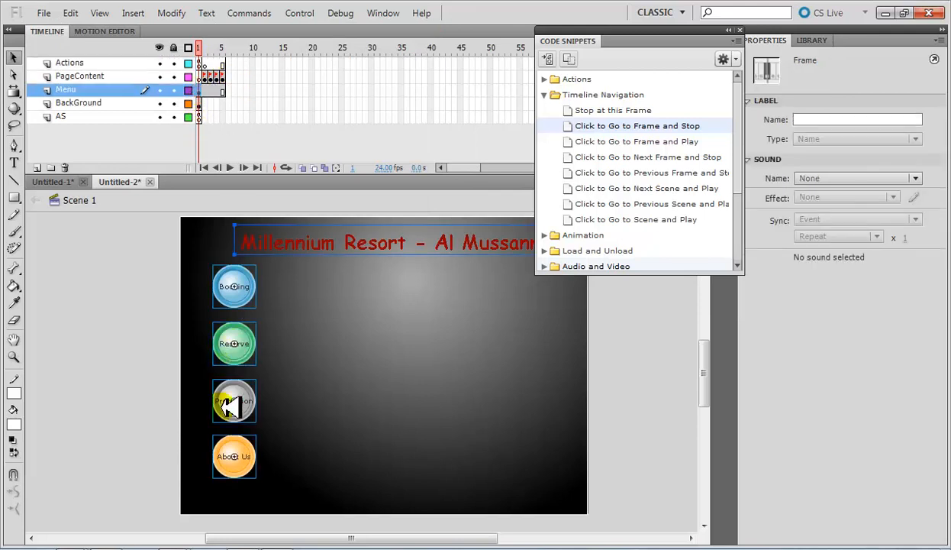
click(109, 418)
click(237, 401)
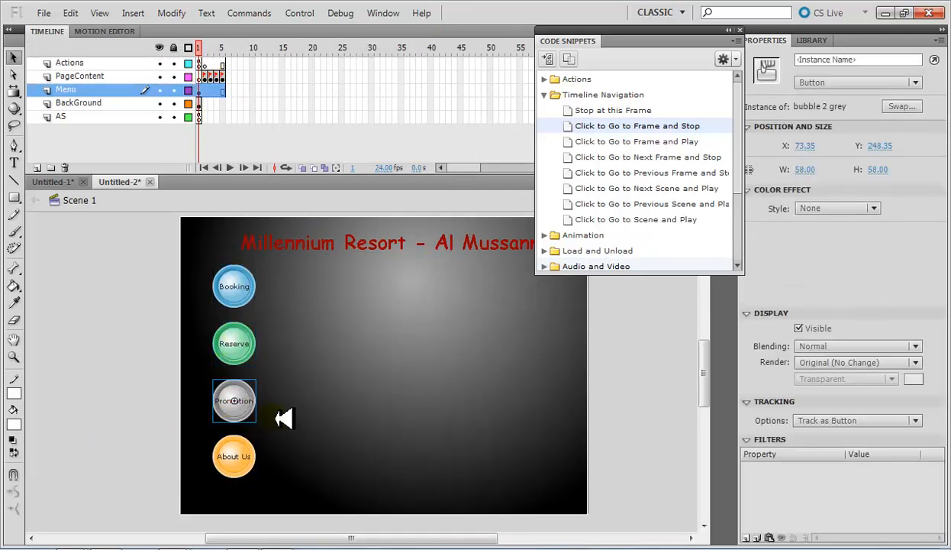
double_click(618, 126)
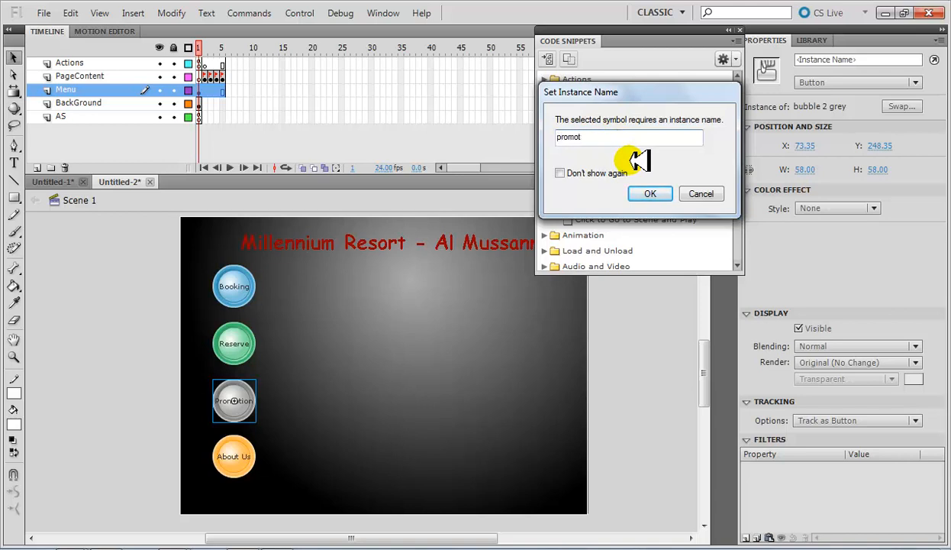
text(promotion)
key(Caps_Lock)
text(Btn)
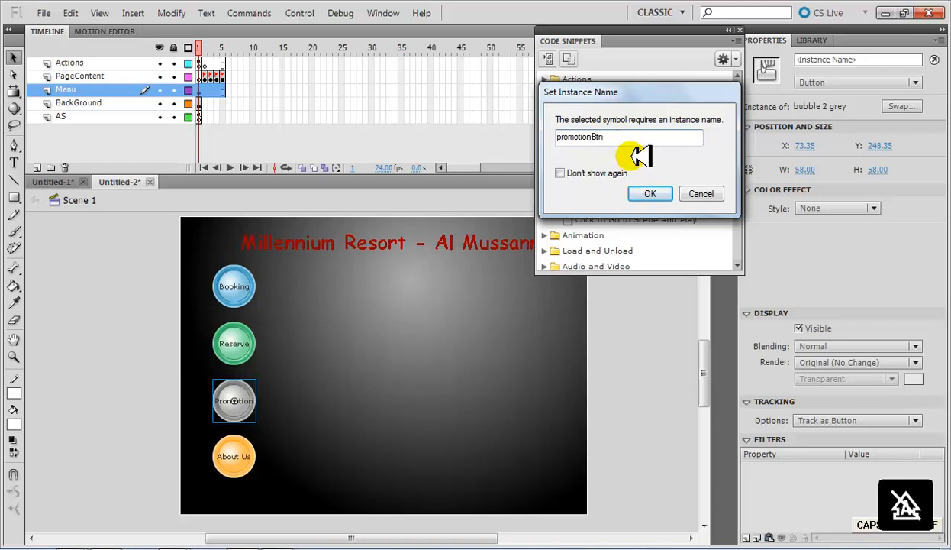
click(650, 193)
- Set the gotoAndStop target of the promotionBtn function to 'promotion' and close the code editor
click(285, 381)
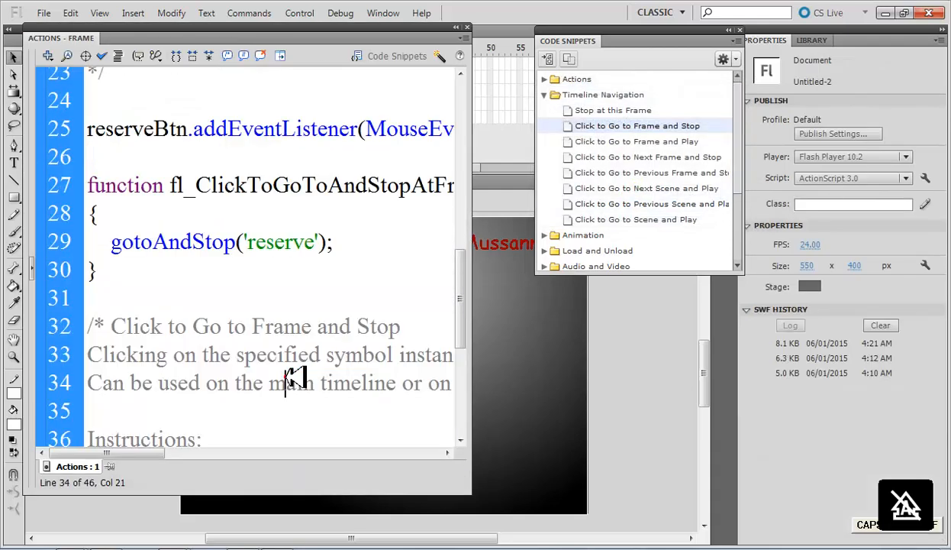
scroll(285, 381, down, 4)
click(244, 347)
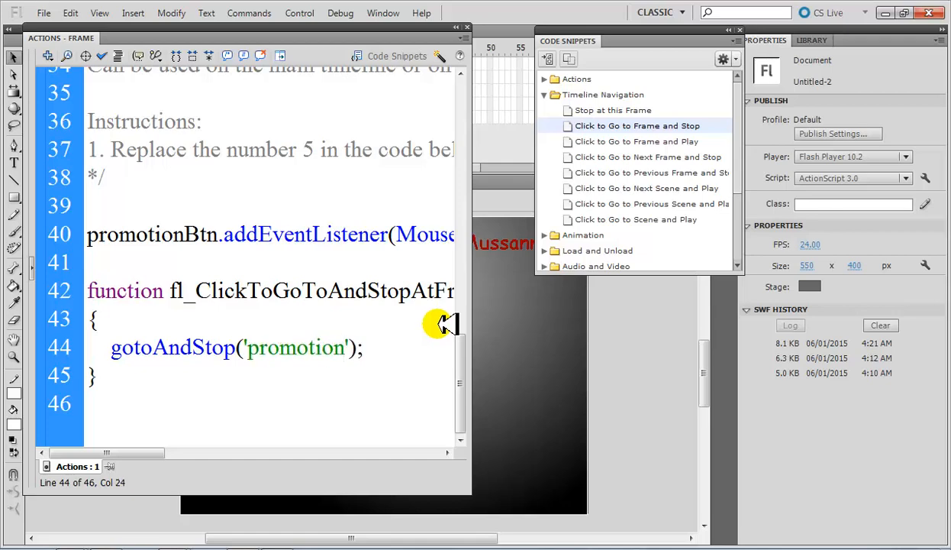
scroll(384, 346, up, 3)
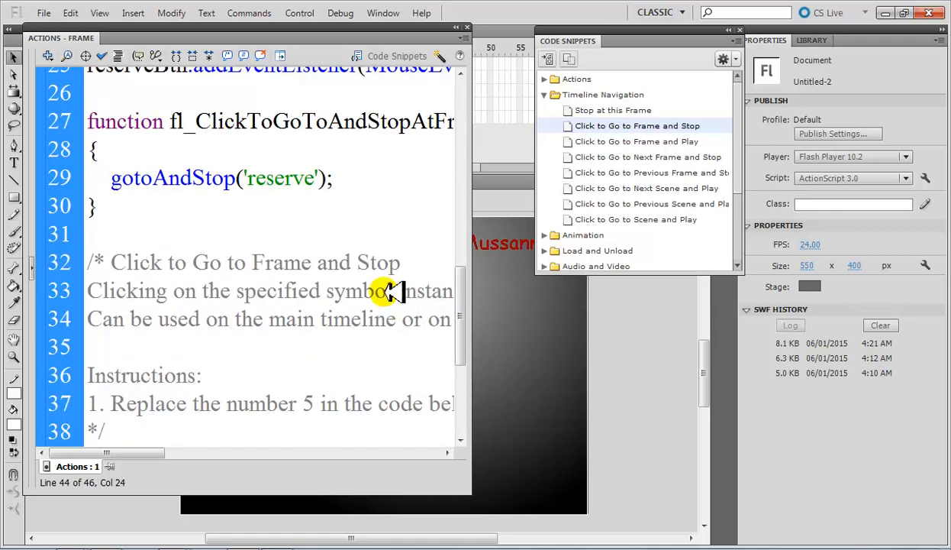
click(462, 25)
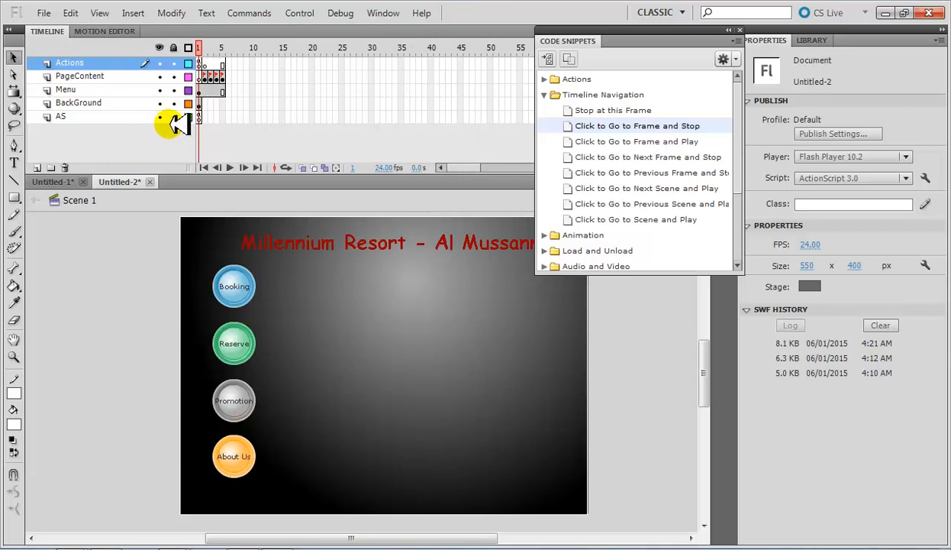
- Apply the Click to Go to Frame and Stop snippet to the About Us button alone, with the instance name "aboutusBtn"
click(200, 90)
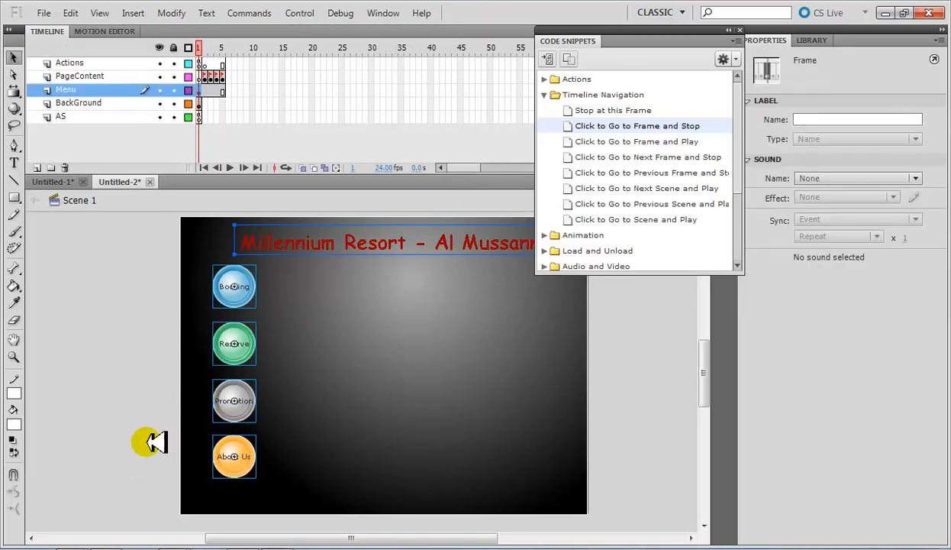
click(191, 452)
click(238, 455)
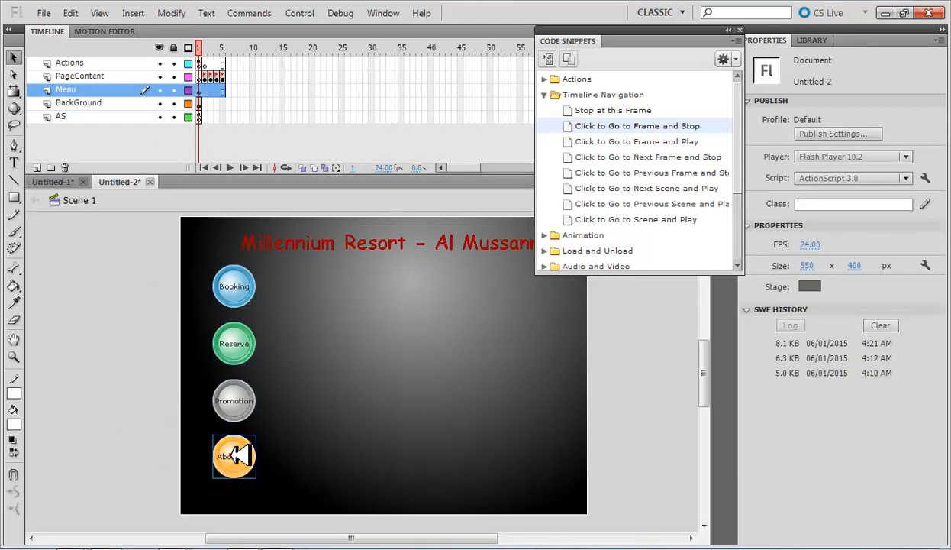
double_click(617, 130)
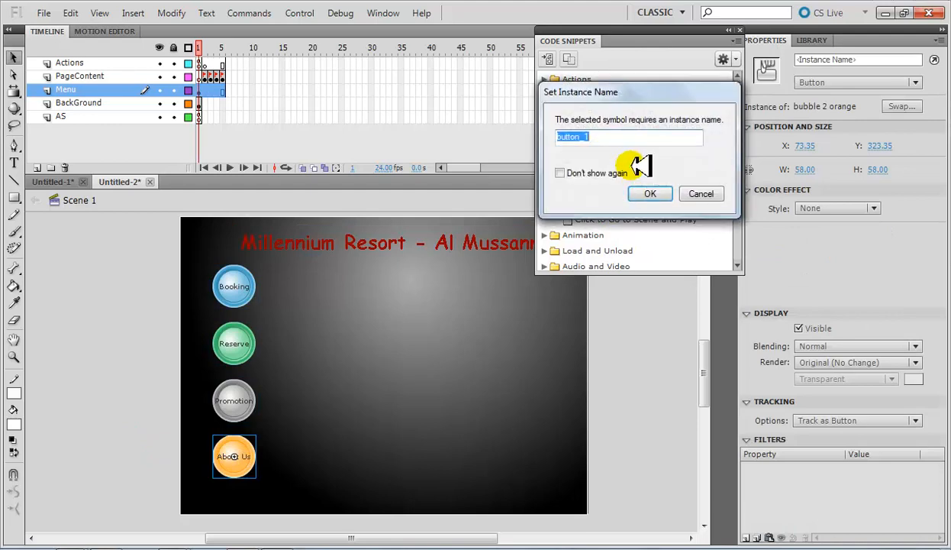
text(aboutusBtn)
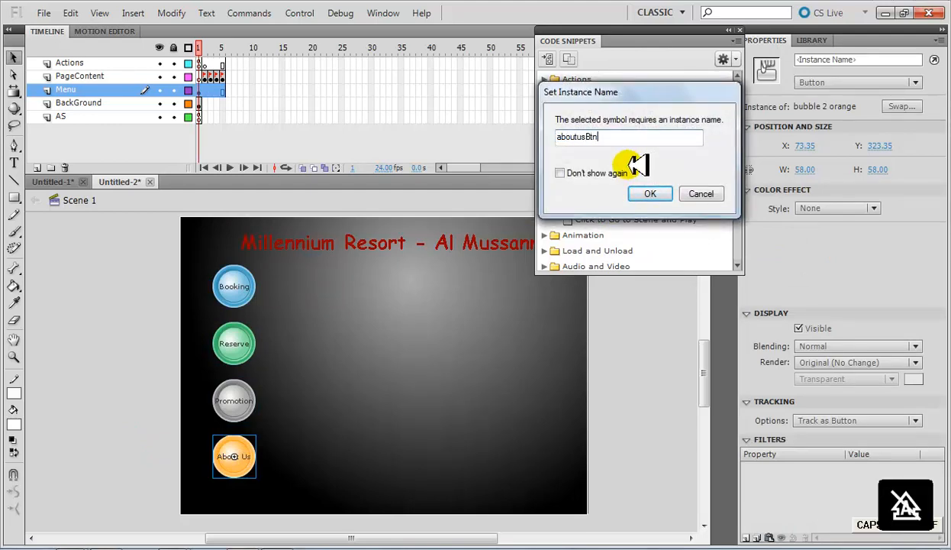
key(Return)
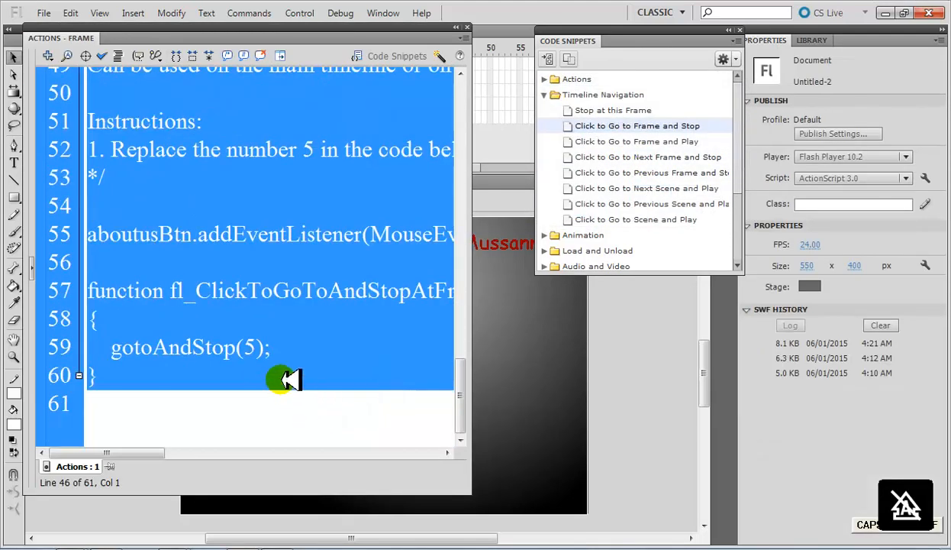
- Set the gotoAndStop target of the aboutusBtn function to 'aboutus' and close the code editor
click(257, 348)
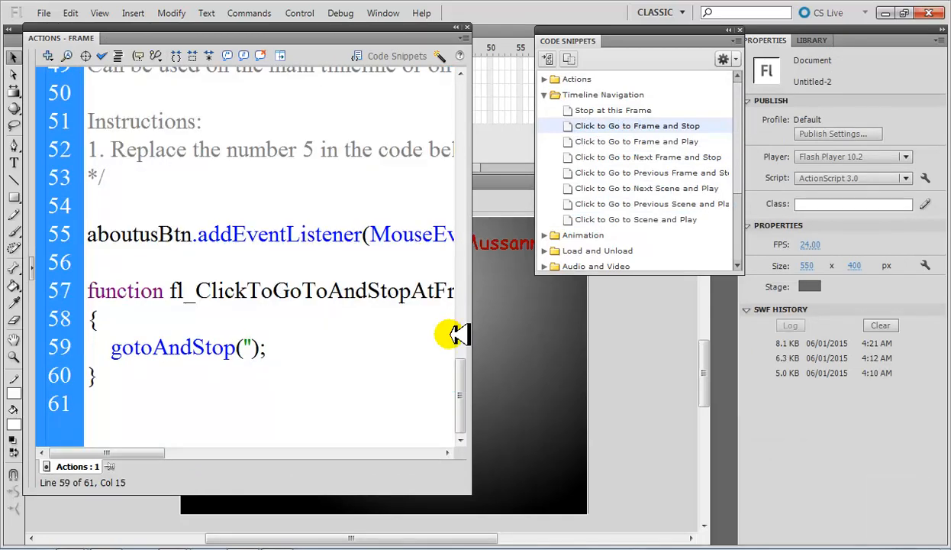
text('aboutus)
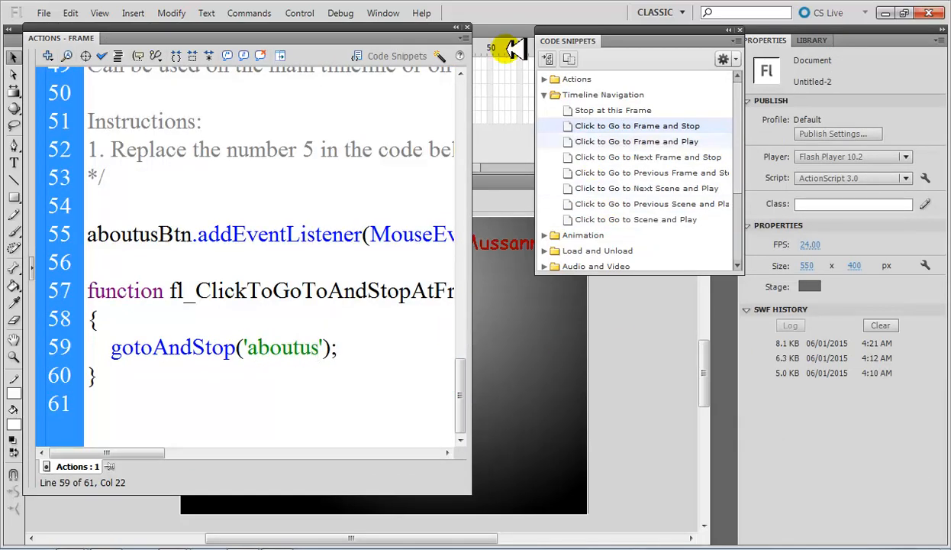
click(467, 27)
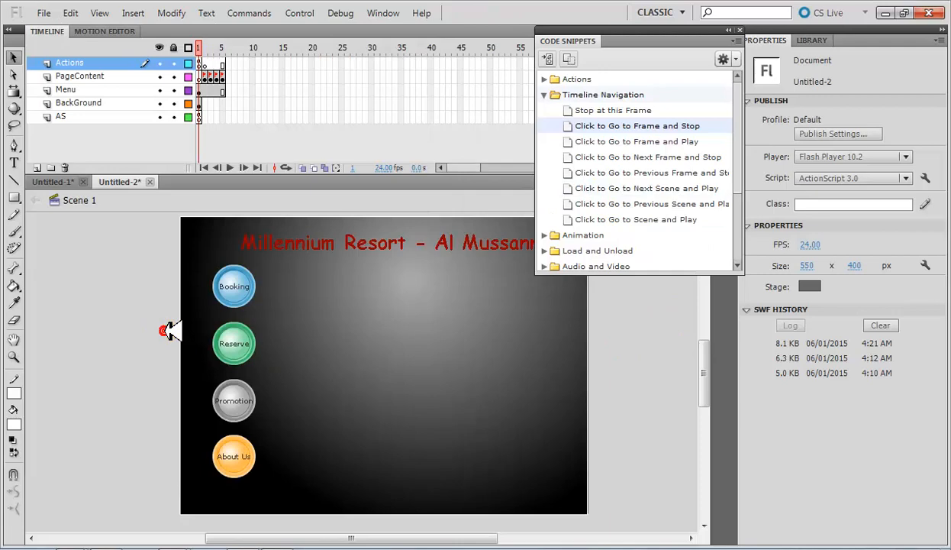
- Test the movie by trying the Booking, Reserve, Promotion and About Us buttons, then close the preview
key(ctrl+Return)
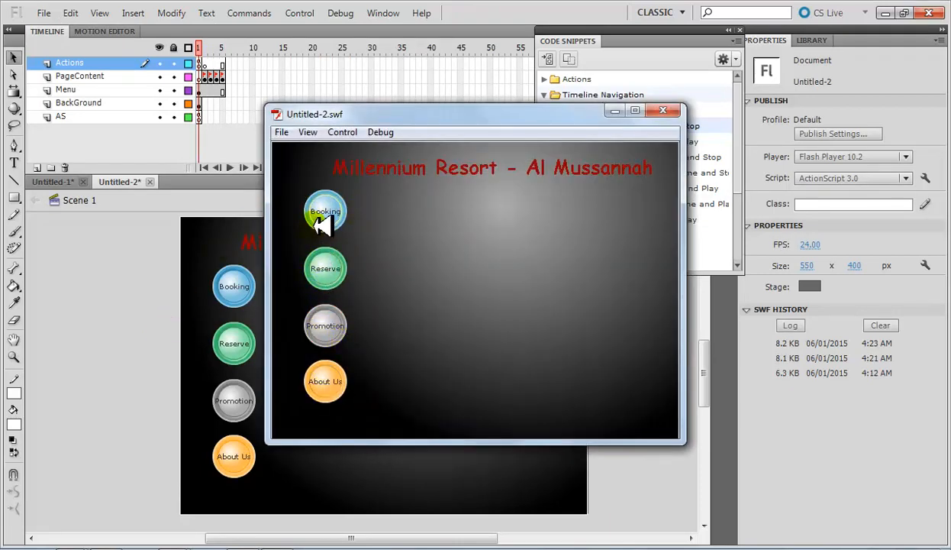
click(324, 220)
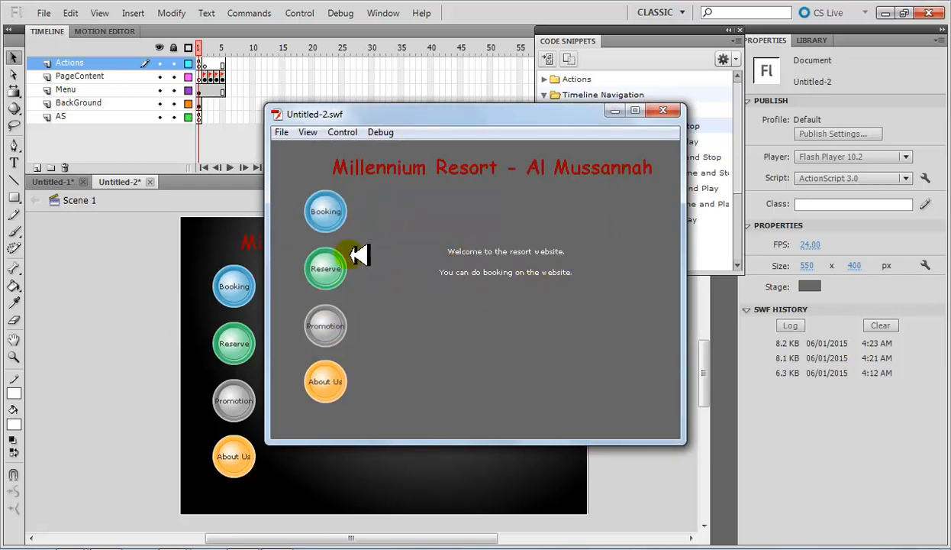
click(335, 272)
click(324, 324)
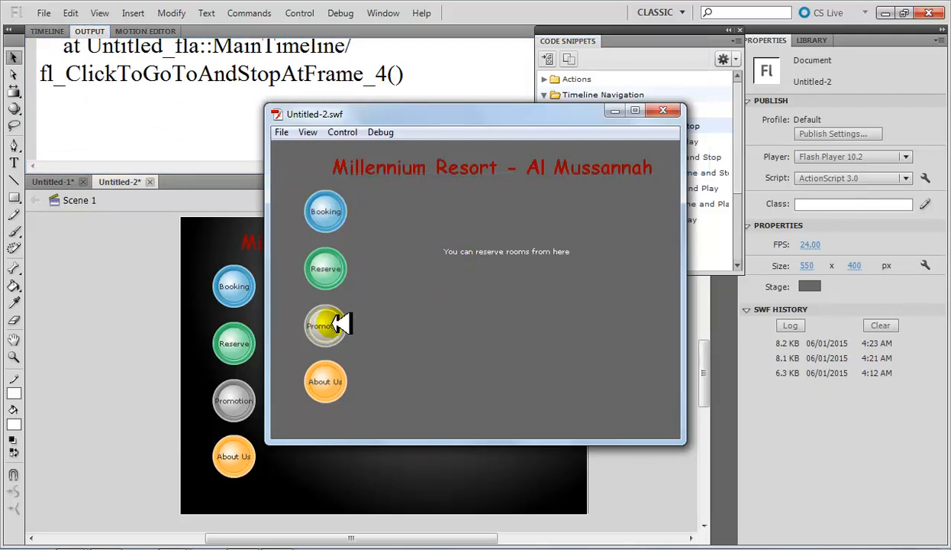
click(336, 383)
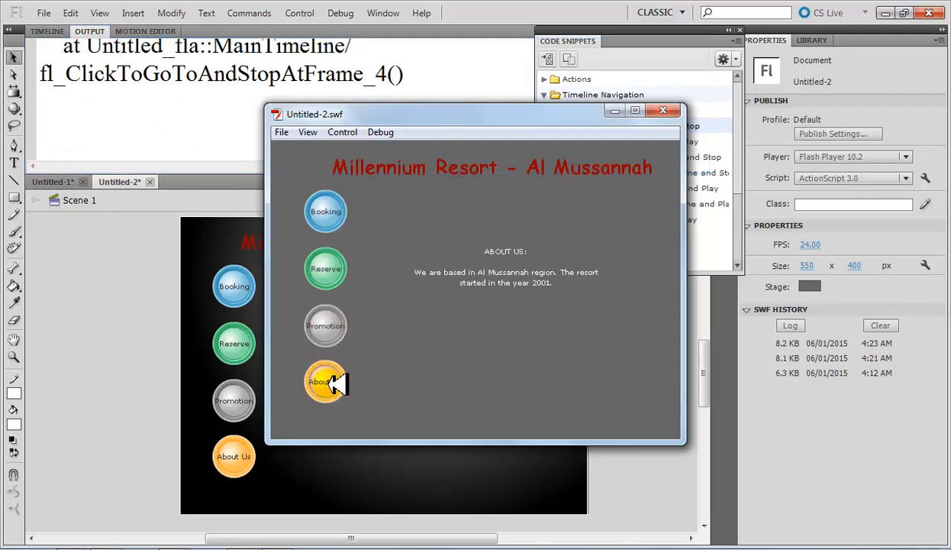
click(662, 110)
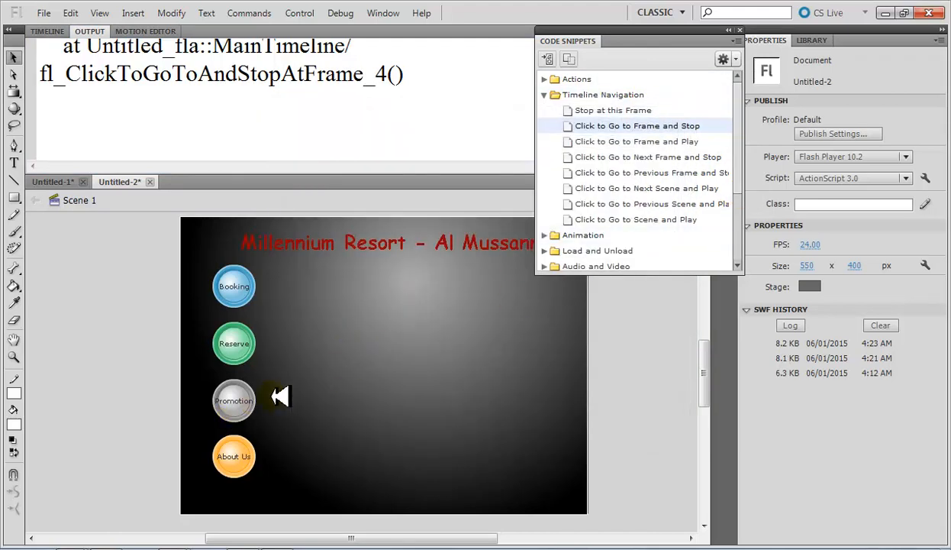
- Return to the timeline and rename the label of frame 4 in the PageContent layer as "promotion"
click(60, 31)
click(215, 76)
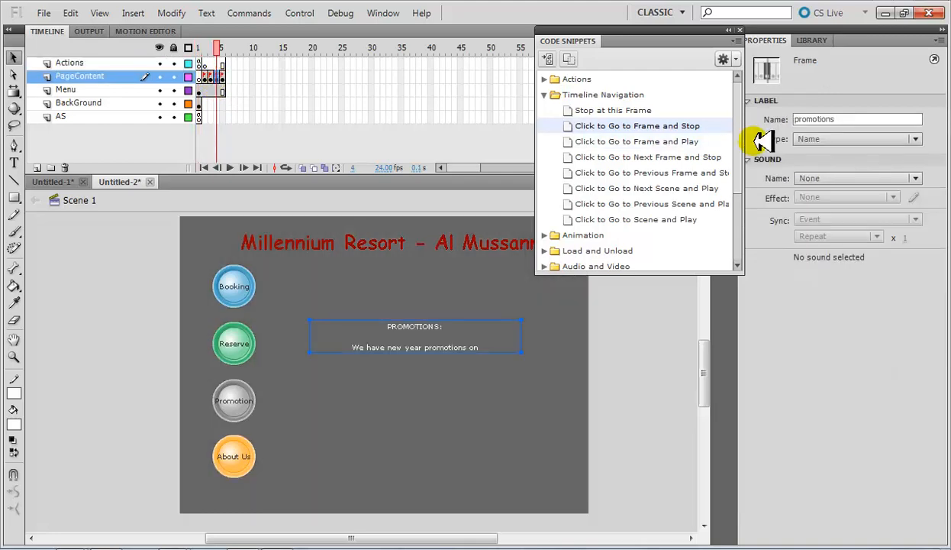
click(855, 120)
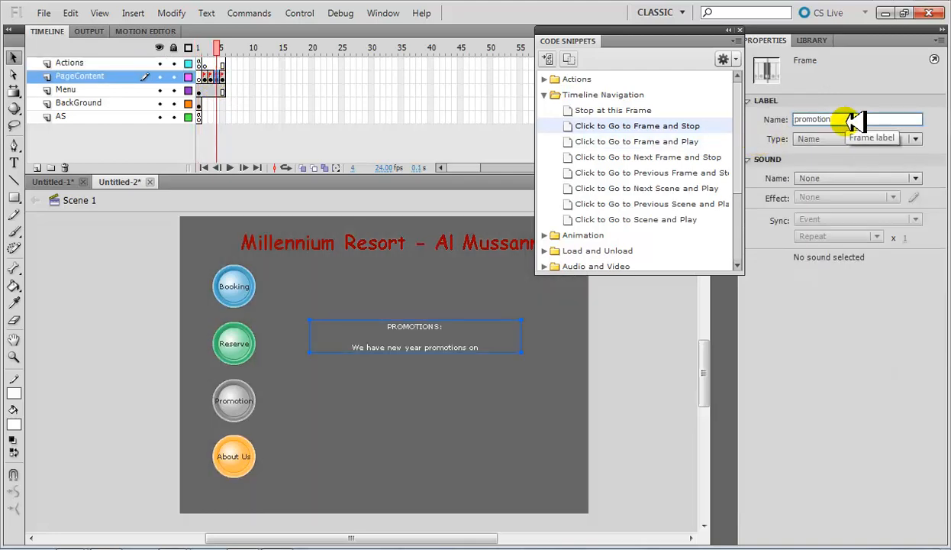
click(667, 376)
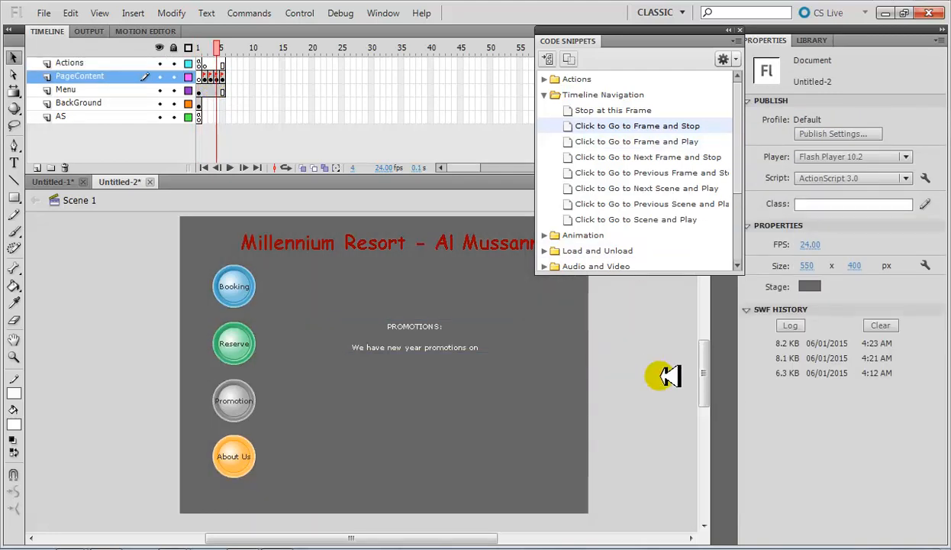
- Test the movie again, check where the Promotion button leads, and close the preview
key(ctrl+Return)
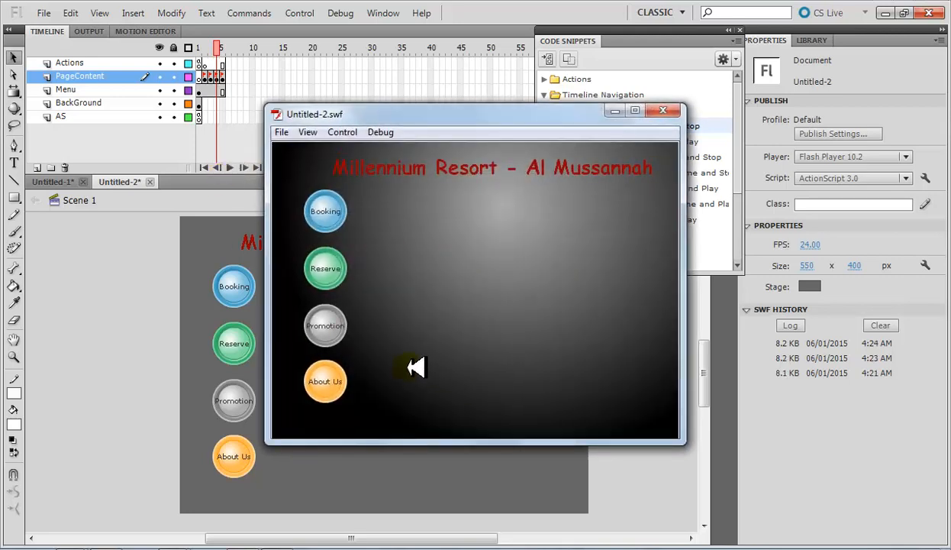
click(341, 327)
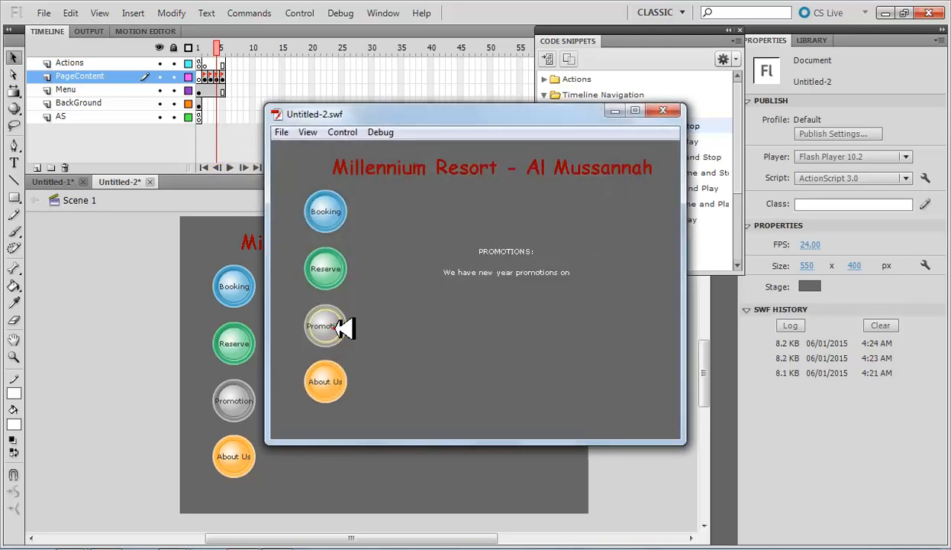
click(663, 111)
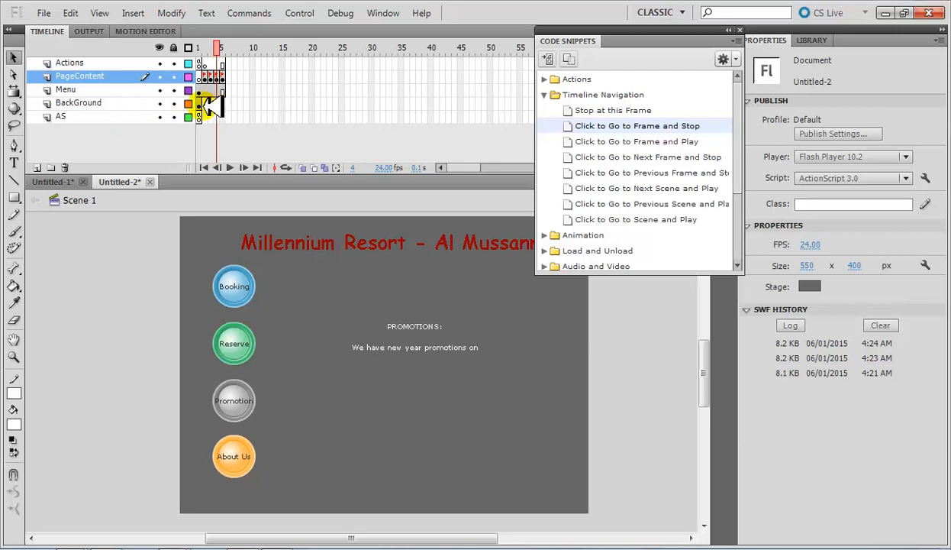
- Insert a keyframe in each of frames 2, 3, 4 and 5 of the BackGround layer
click(206, 105)
right_click(207, 107)
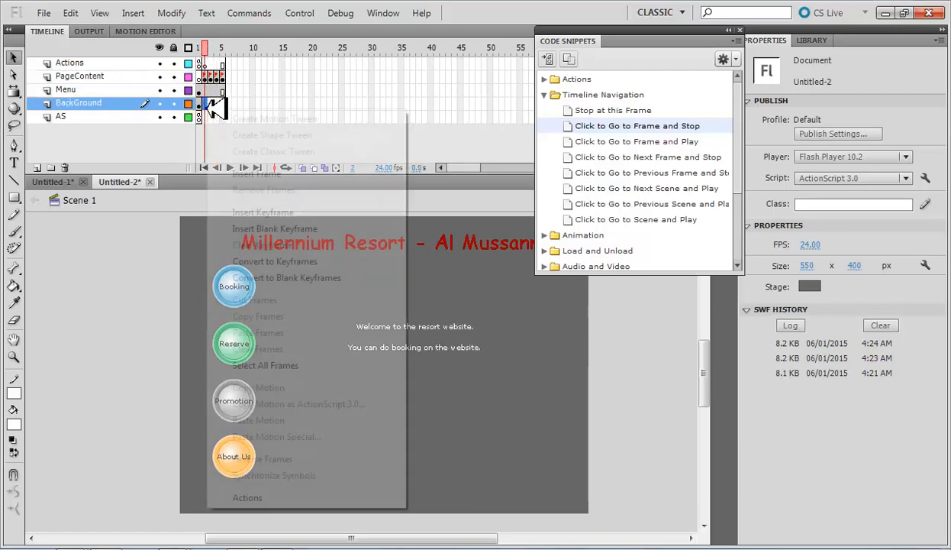
click(242, 212)
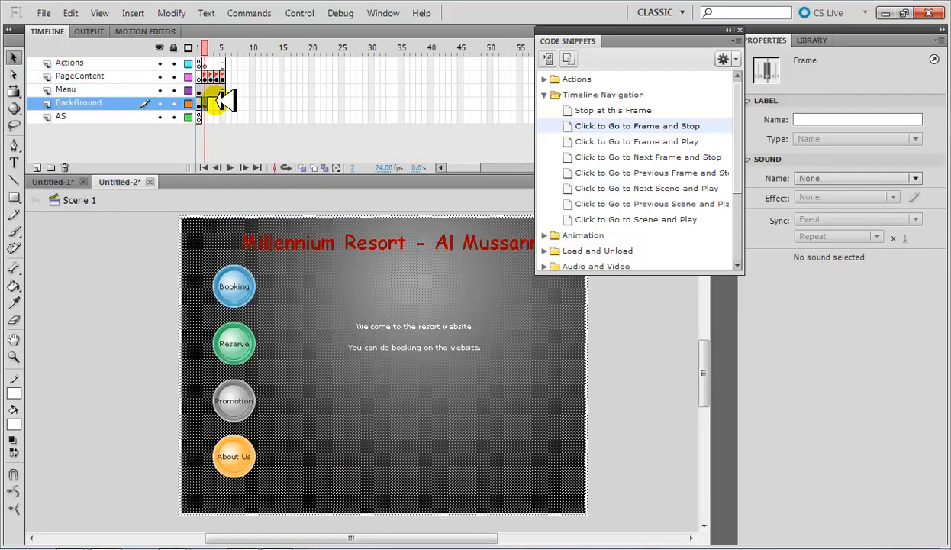
click(216, 105)
right_click(220, 107)
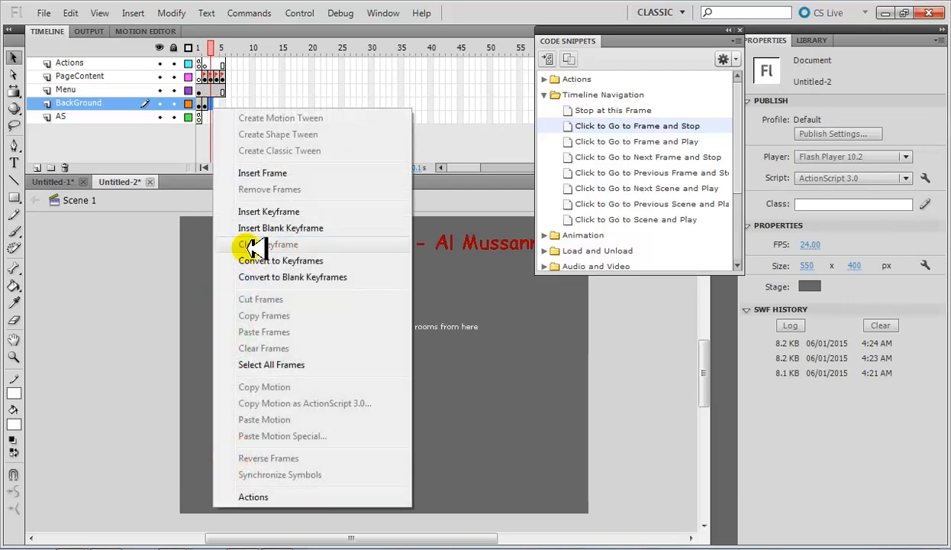
click(239, 209)
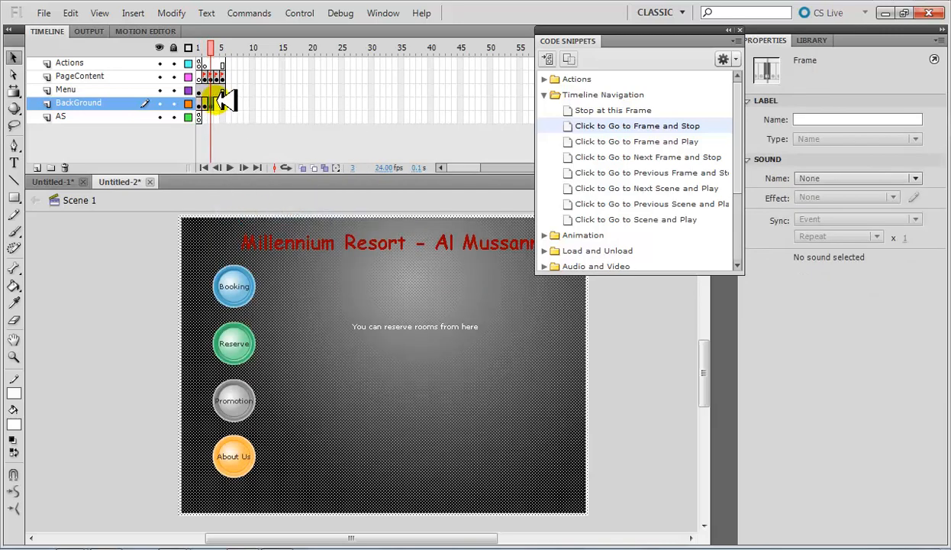
click(222, 104)
right_click(221, 104)
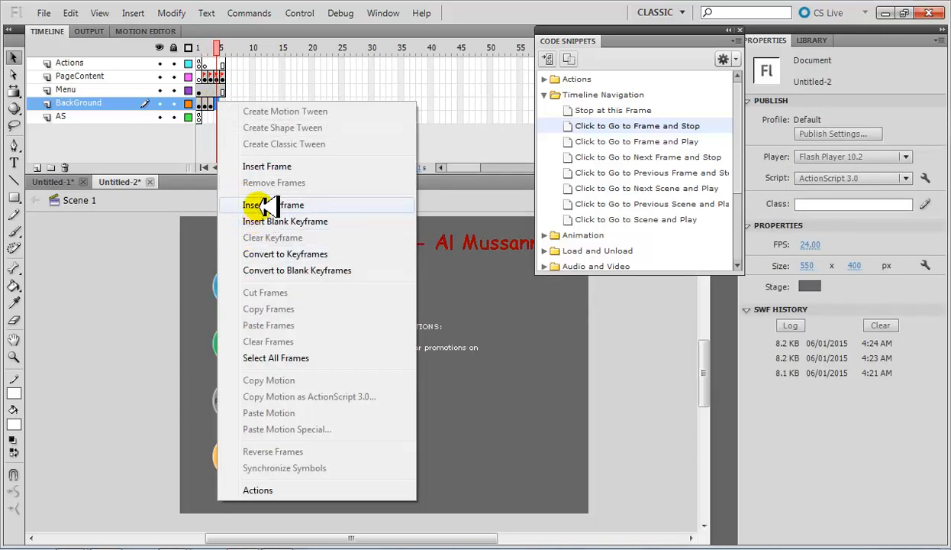
click(266, 204)
click(229, 104)
right_click(227, 104)
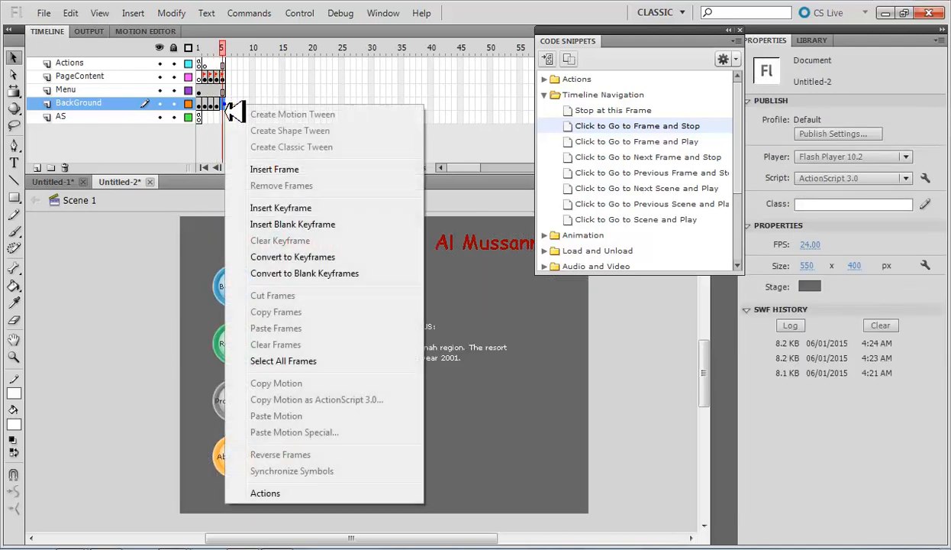
click(278, 207)
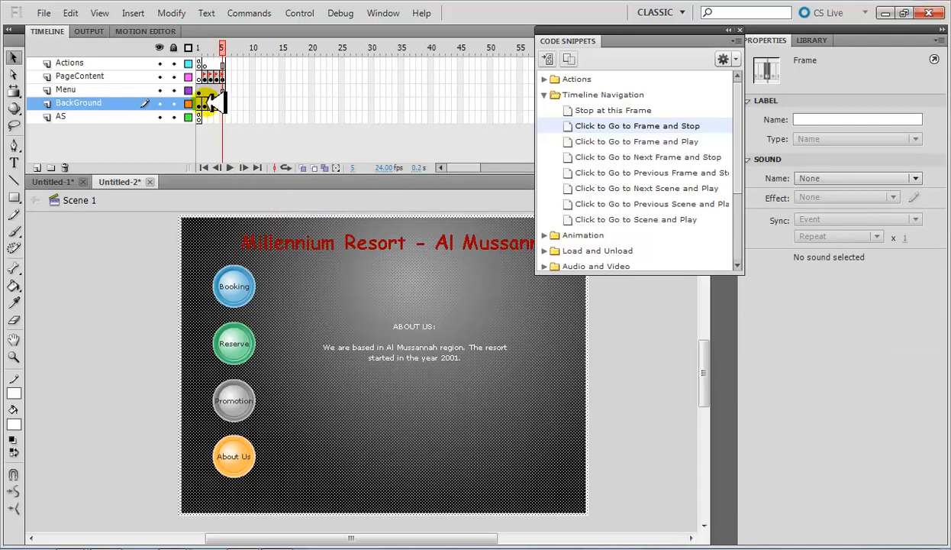
- Scrub through frames 1 to 5 and compare the BackGround layer's first two frames to check the background on each page
click(198, 46)
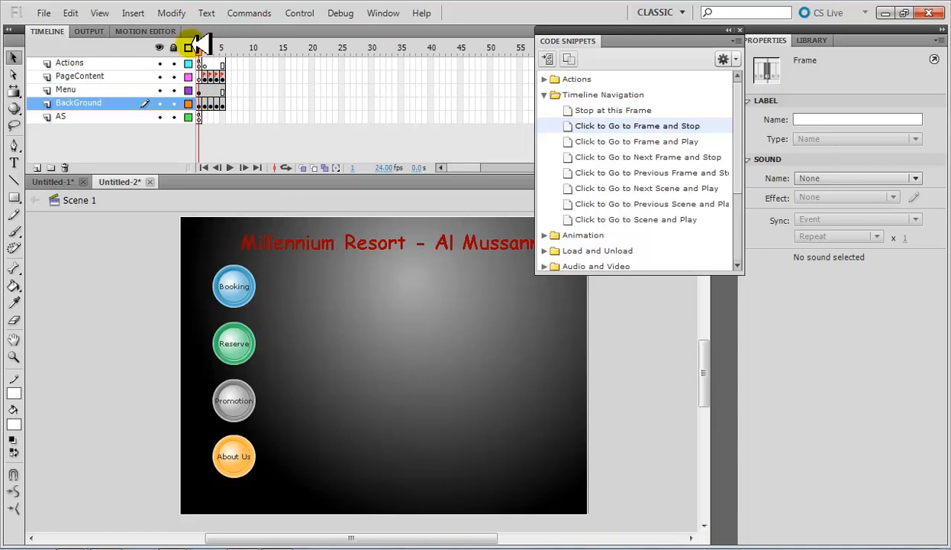
click(204, 47)
drag(212, 48, 222, 47)
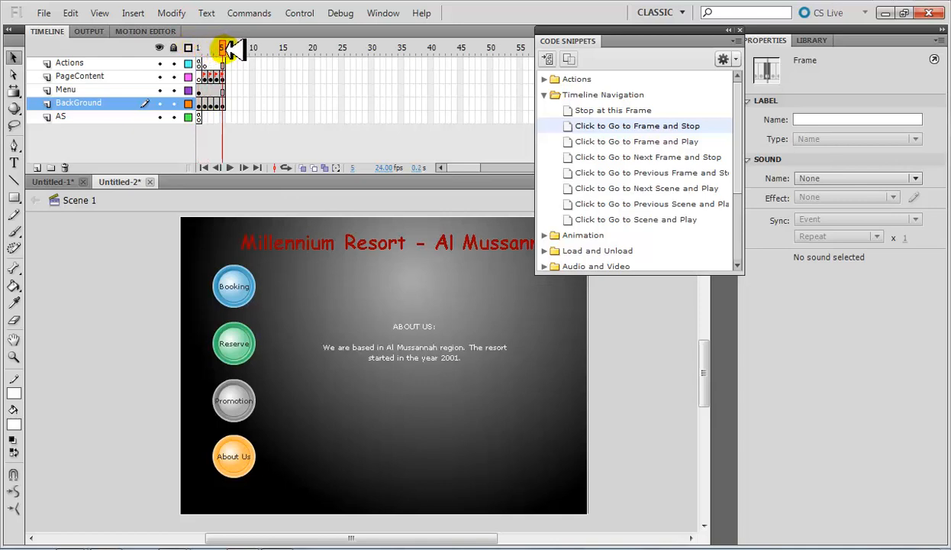
click(205, 104)
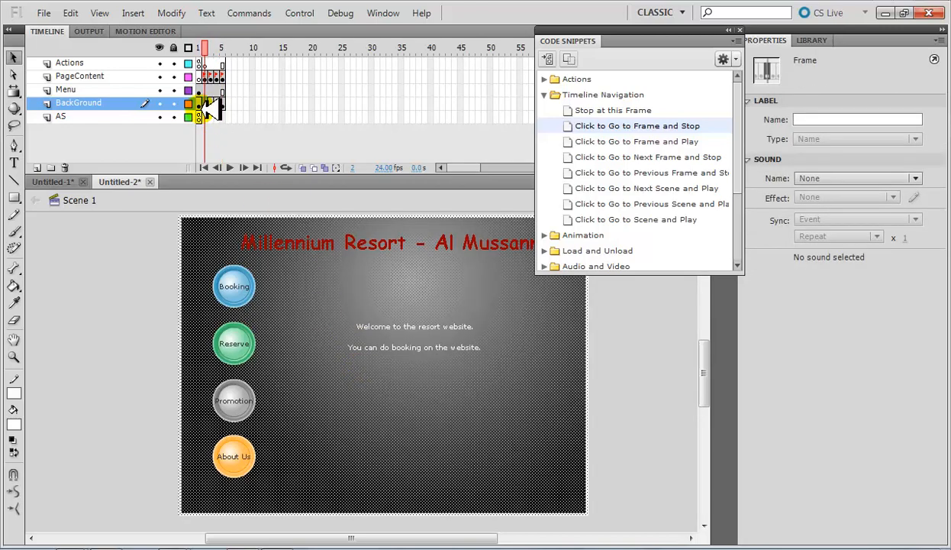
click(199, 103)
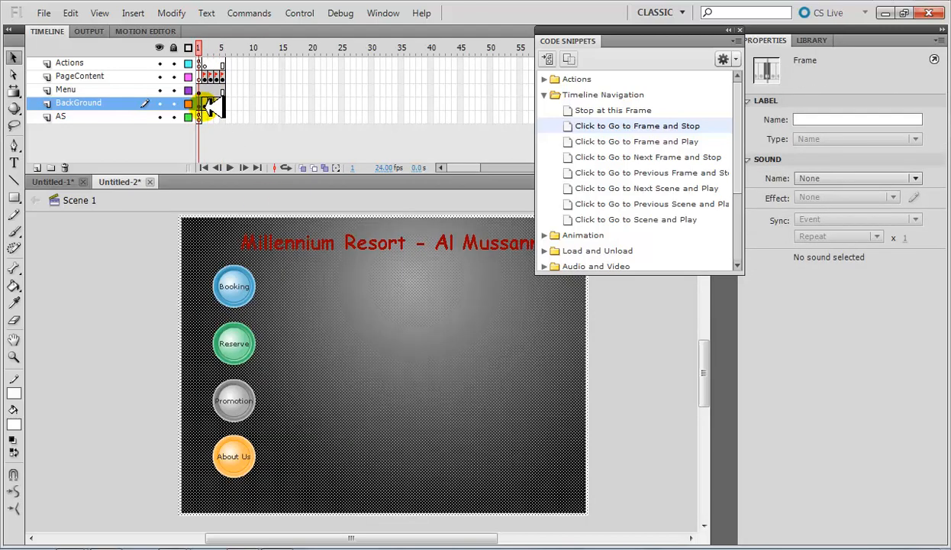
- Try replacing the frame 2 background with a stage-sized rectangle filled with the green radial gradient
click(204, 103)
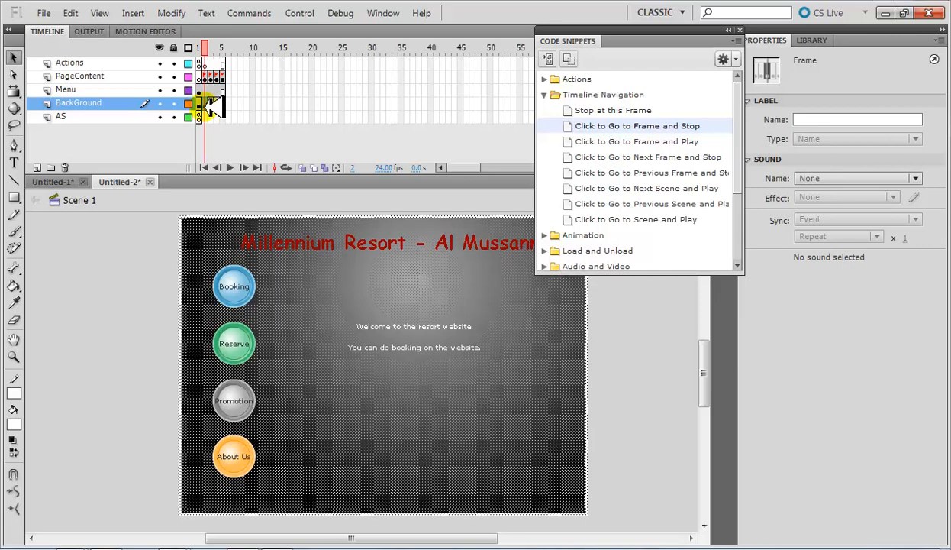
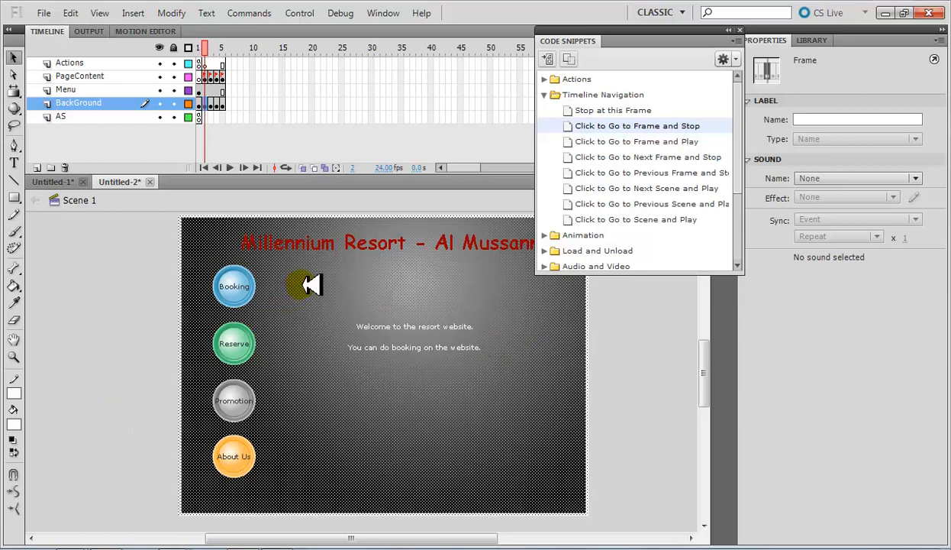
key(Delete)
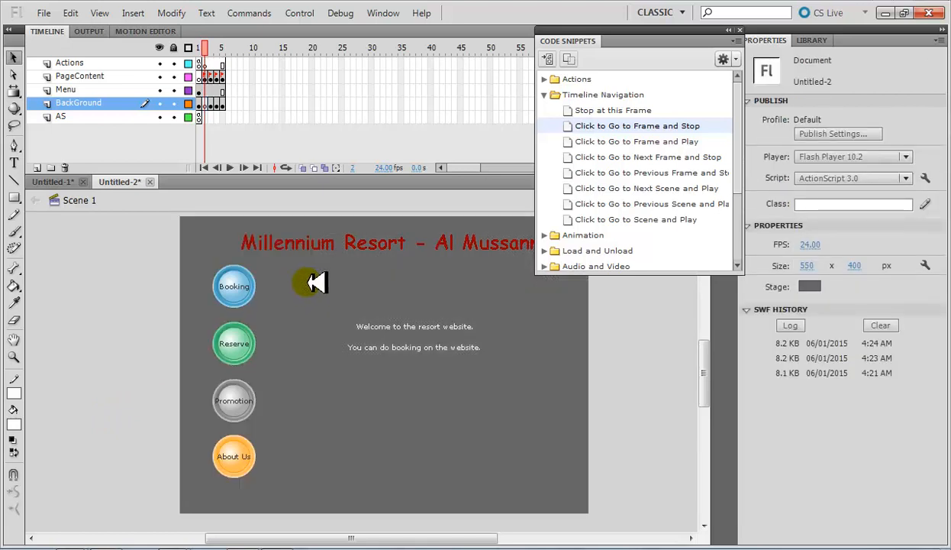
click(15, 199)
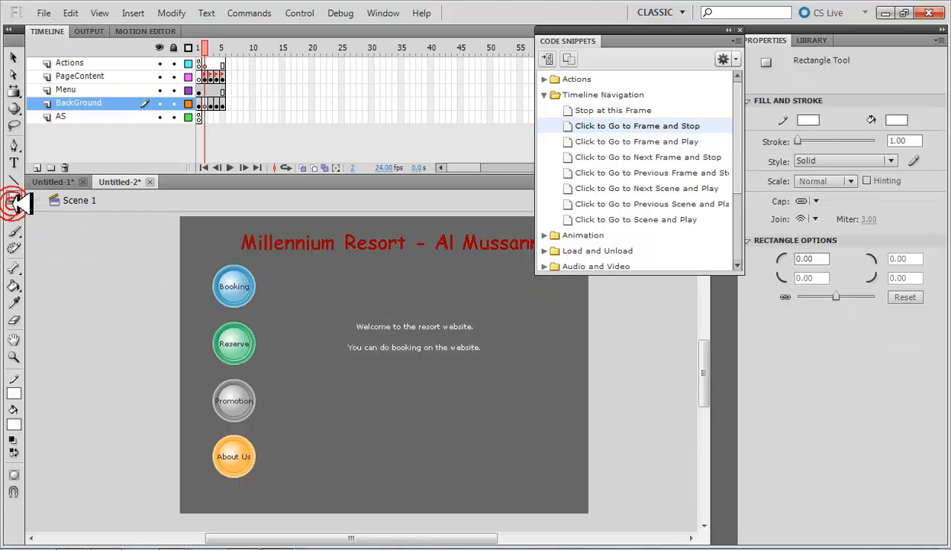
click(17, 396)
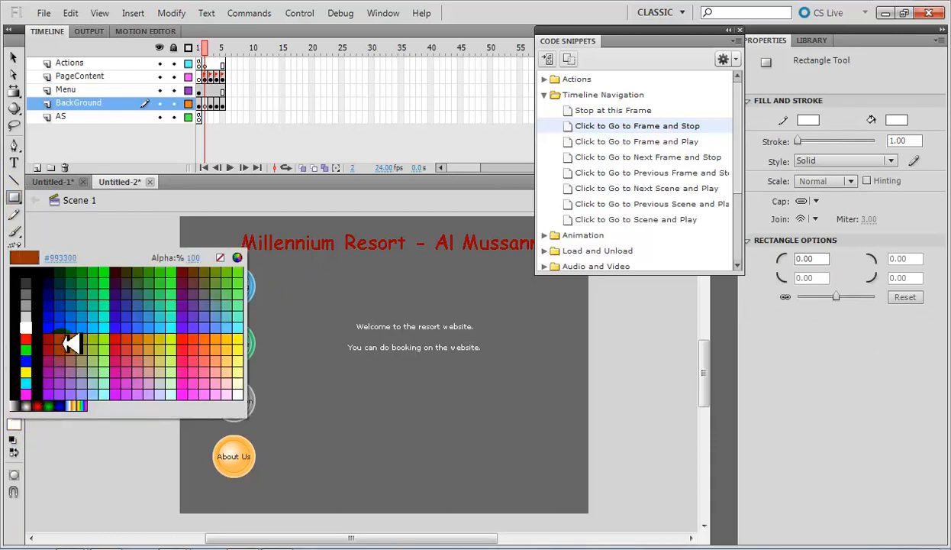
click(50, 408)
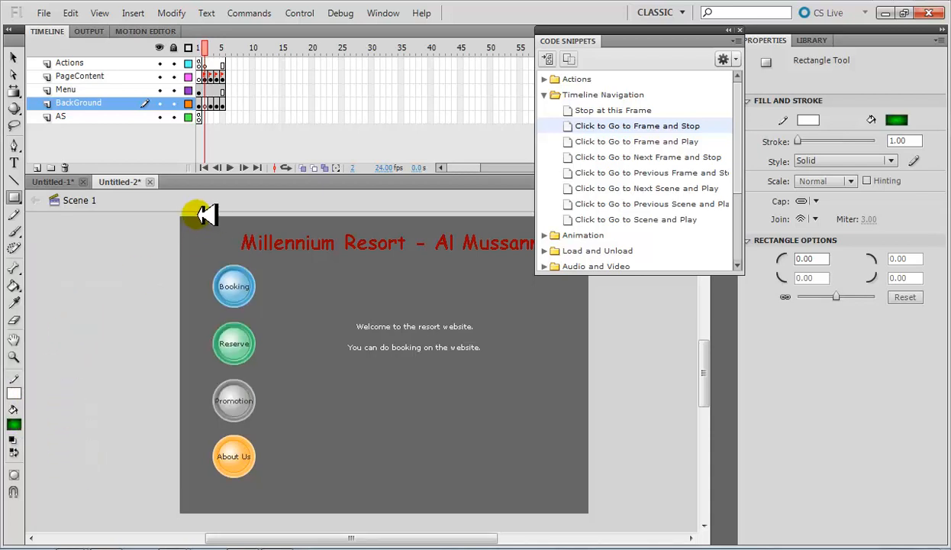
drag(184, 217, 595, 511)
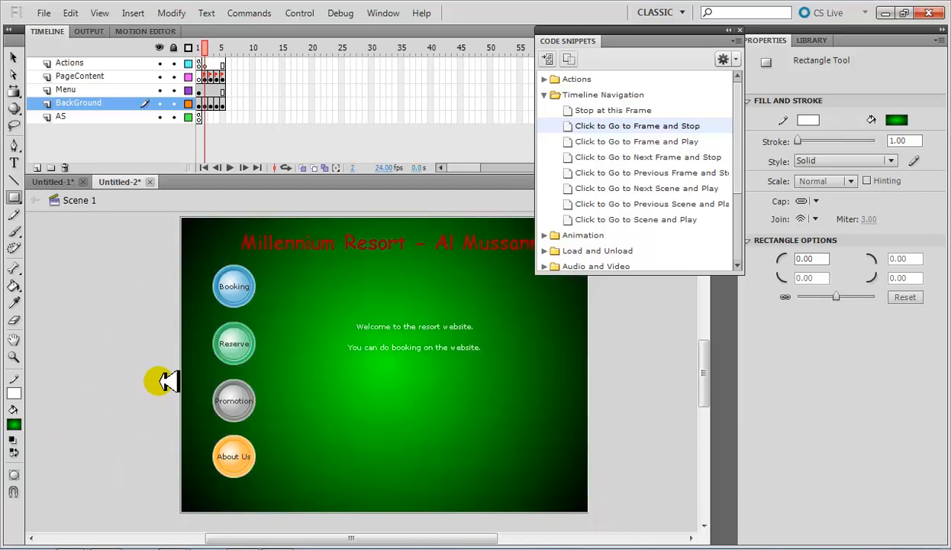
- Undo the green rectangle and the deletion of the frame 2 background
click(15, 424)
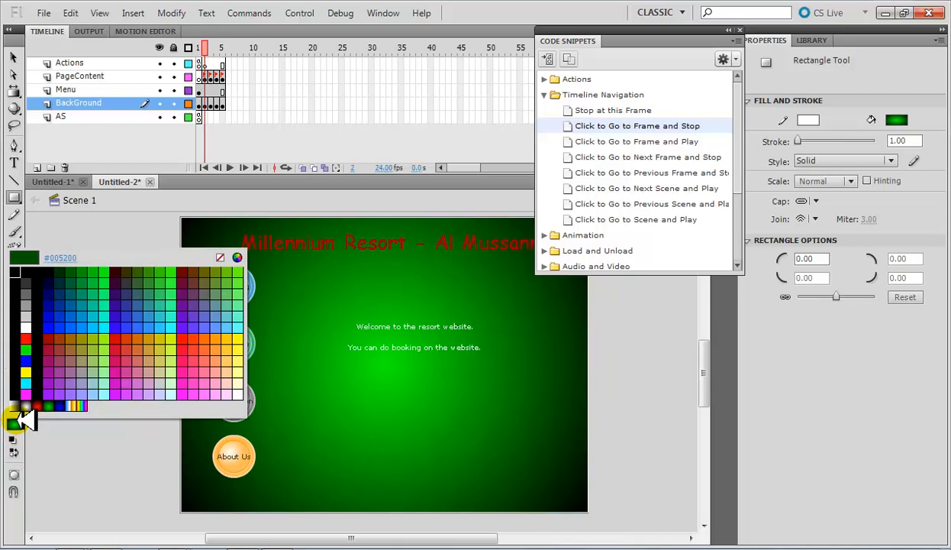
key(ctrl+z)
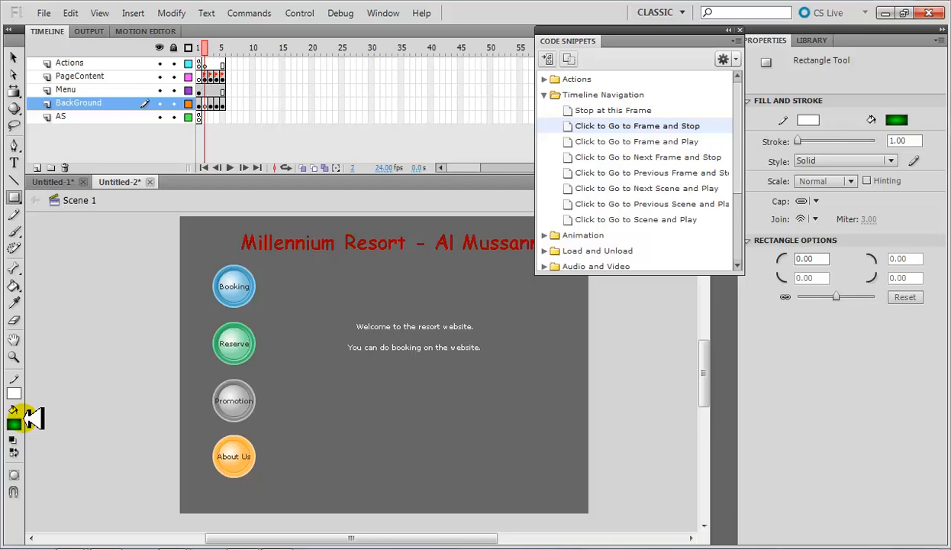
key(ctrl+z)
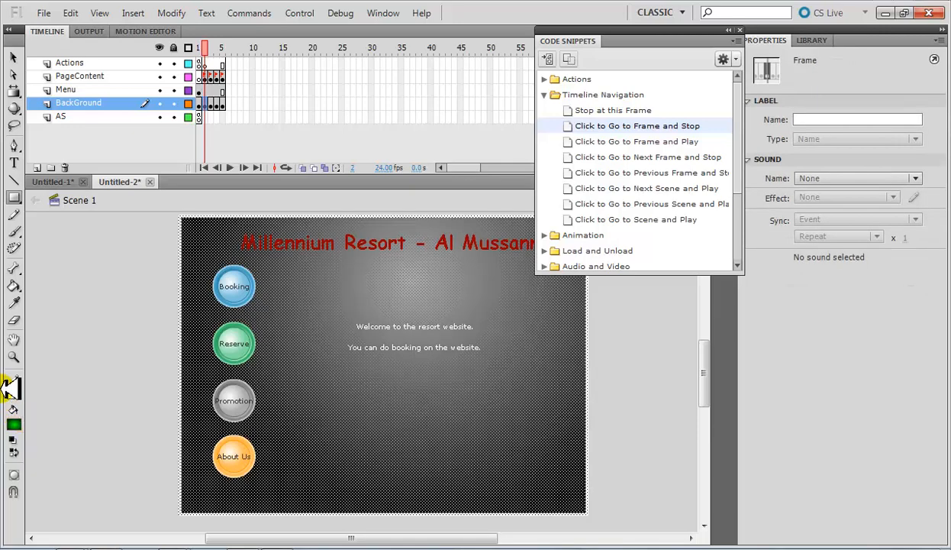
- Delete only the grey gradient fill in BackGround frame 2 and draw a green radial gradient rectangle of about 550 × 399 px over the stage
click(185, 249)
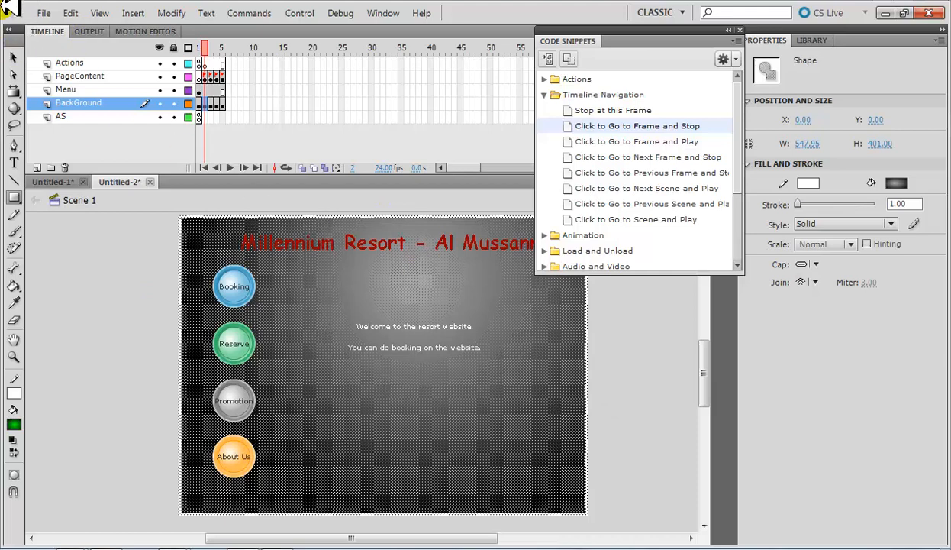
click(13, 57)
click(601, 367)
click(506, 381)
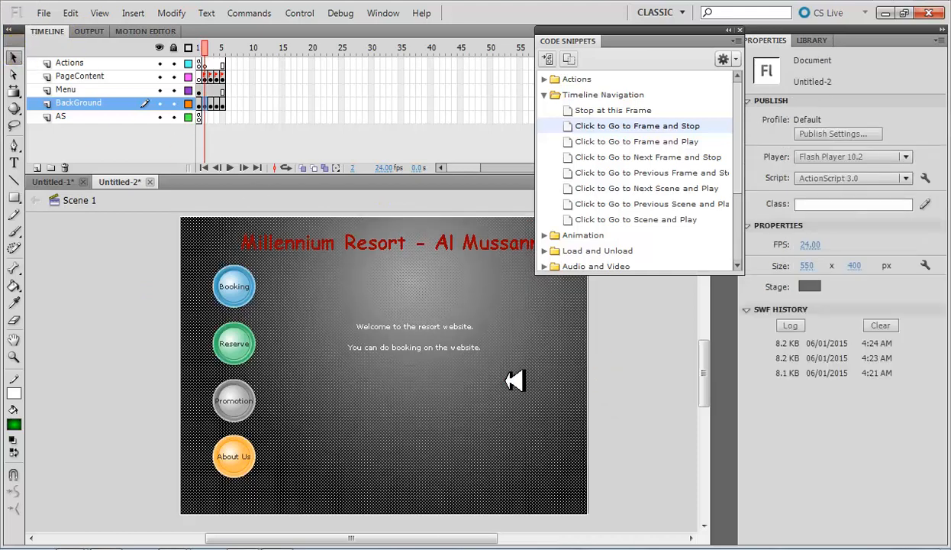
key(Delete)
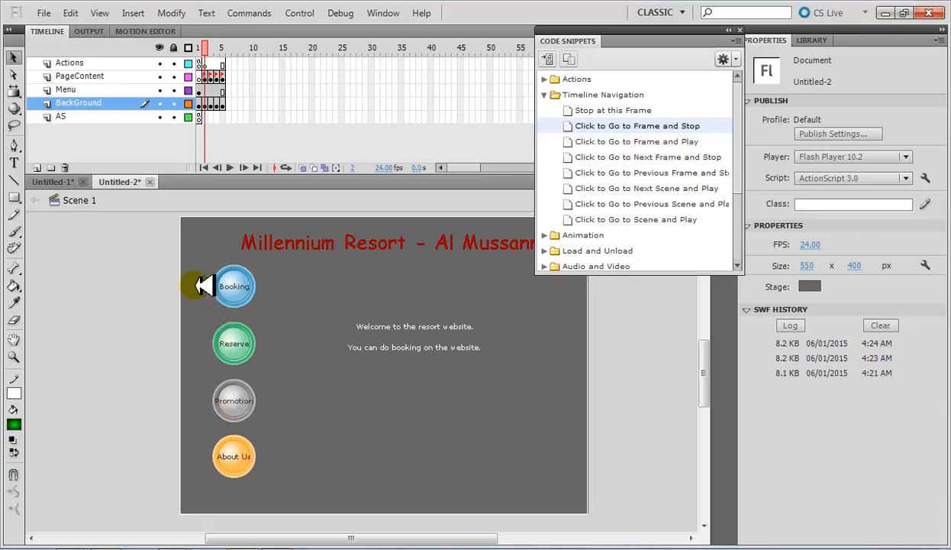
click(14, 197)
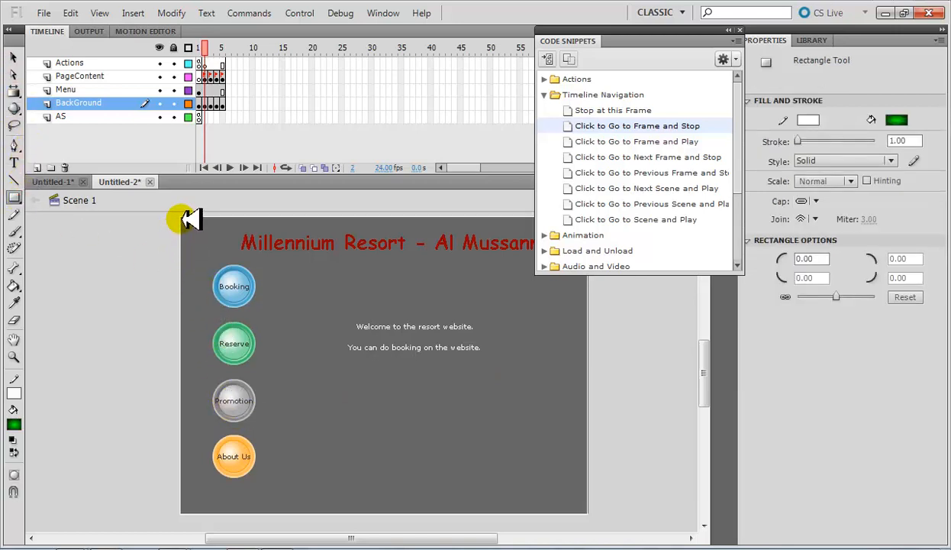
drag(181, 217, 589, 513)
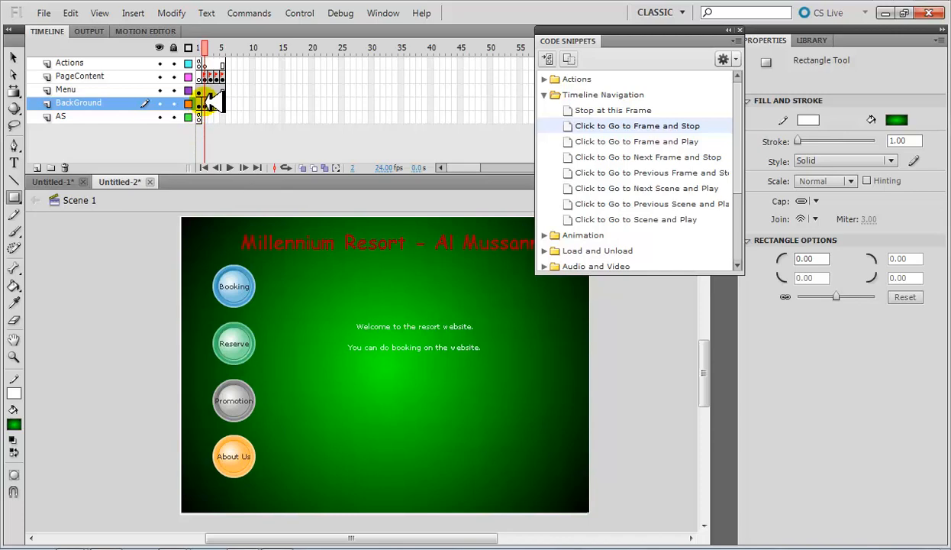
- Select the green background fill on the stage and dock the floating Code Snippets panel with the Timeline panel group
click(14, 58)
click(442, 381)
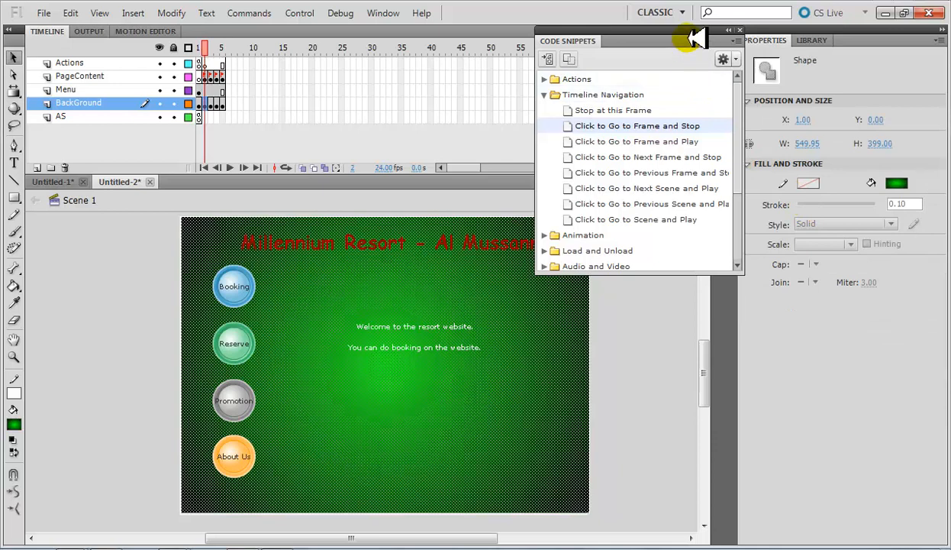
drag(695, 38, 664, 31)
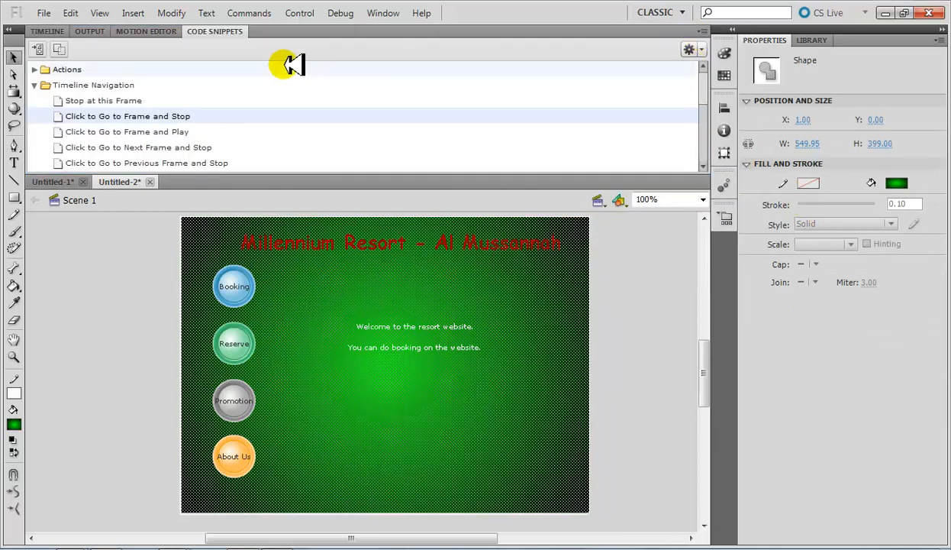
- Recolour the green stop of the background's radial gradient to red 166, green 172, blue 83, and deselect the shape
click(723, 53)
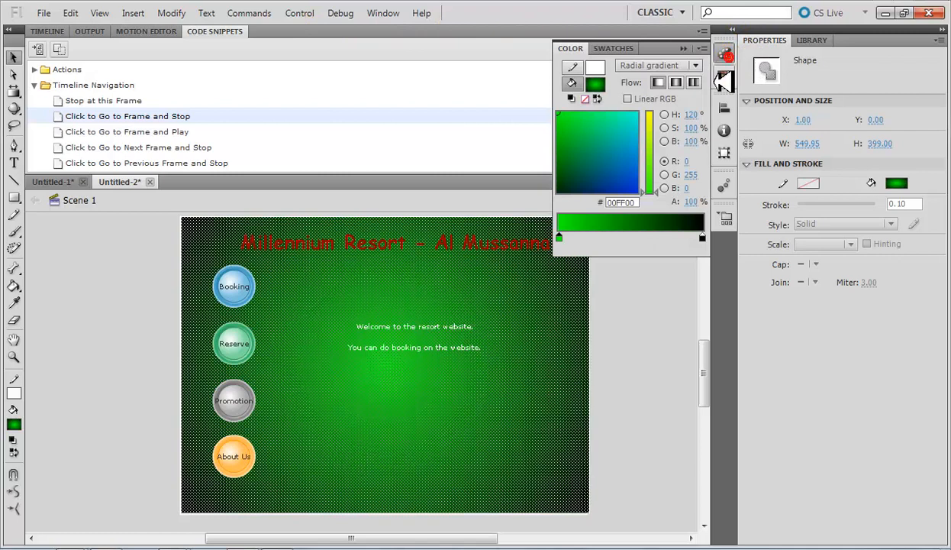
click(566, 239)
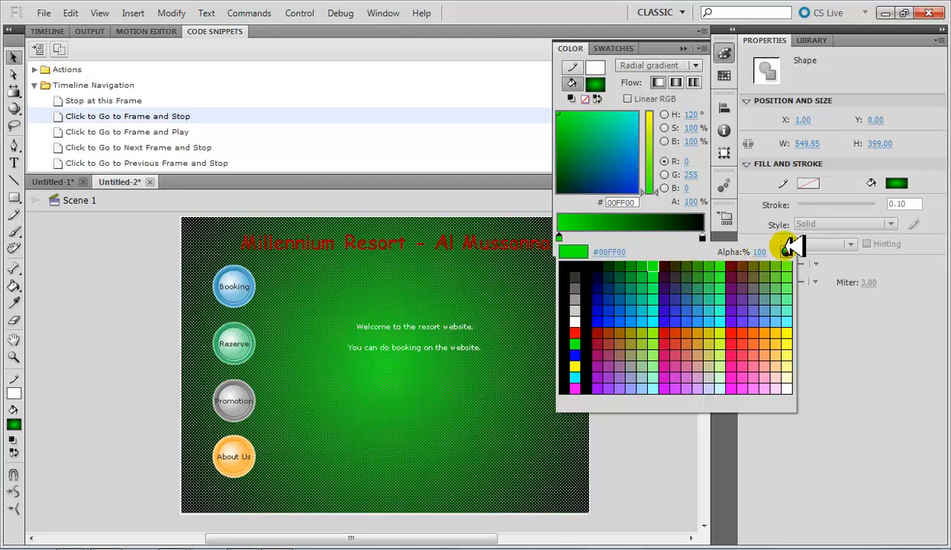
click(787, 251)
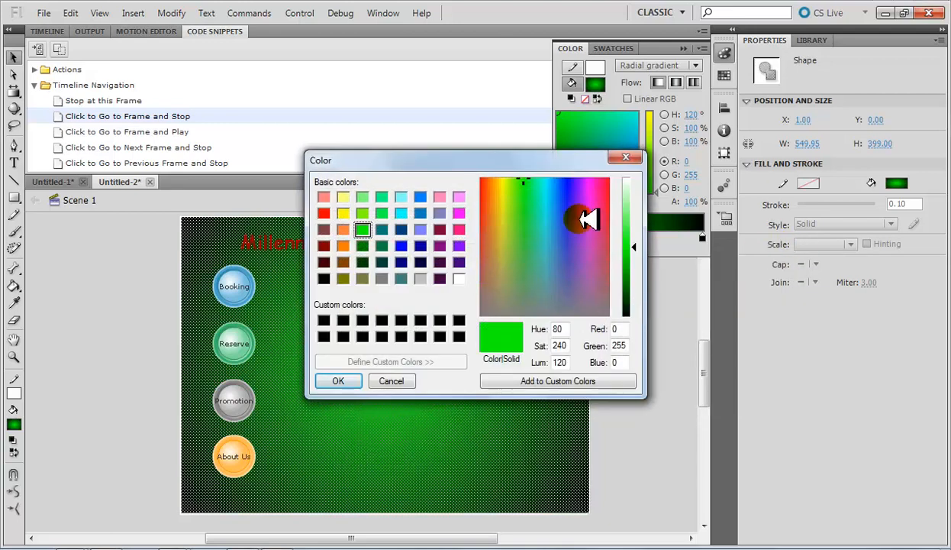
click(560, 221)
click(547, 250)
click(595, 233)
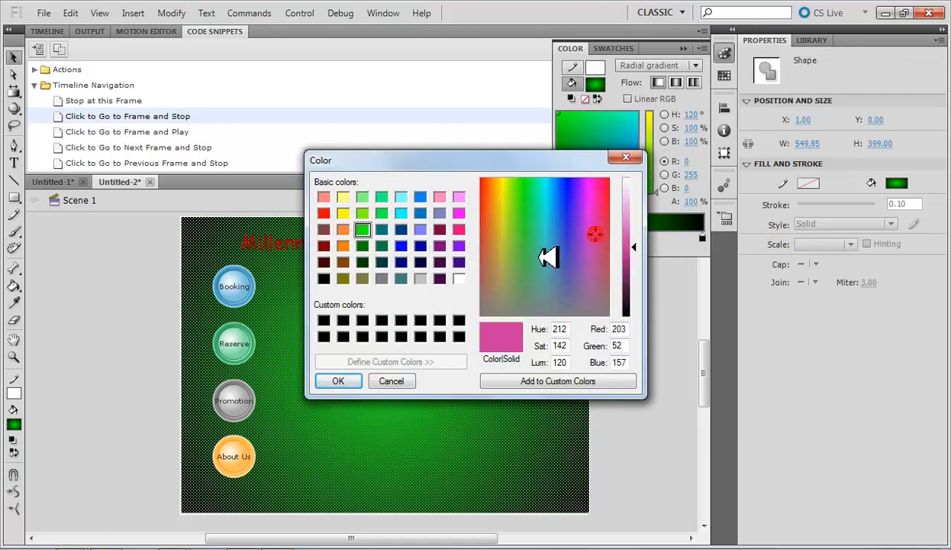
click(507, 240)
click(510, 263)
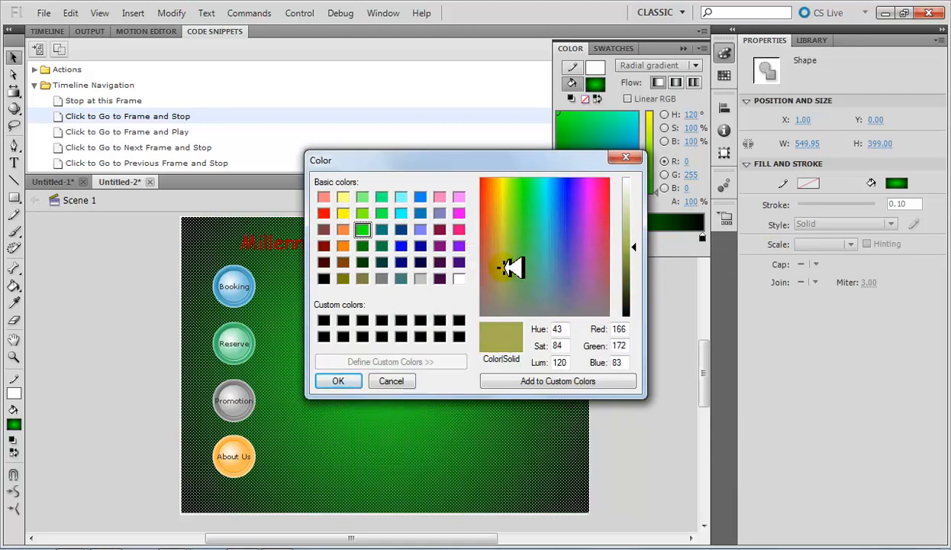
click(339, 381)
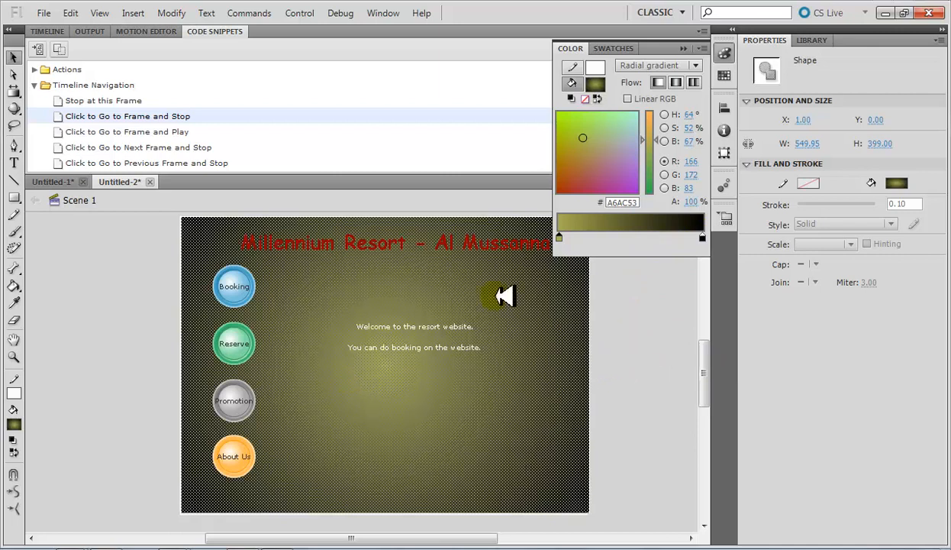
click(650, 365)
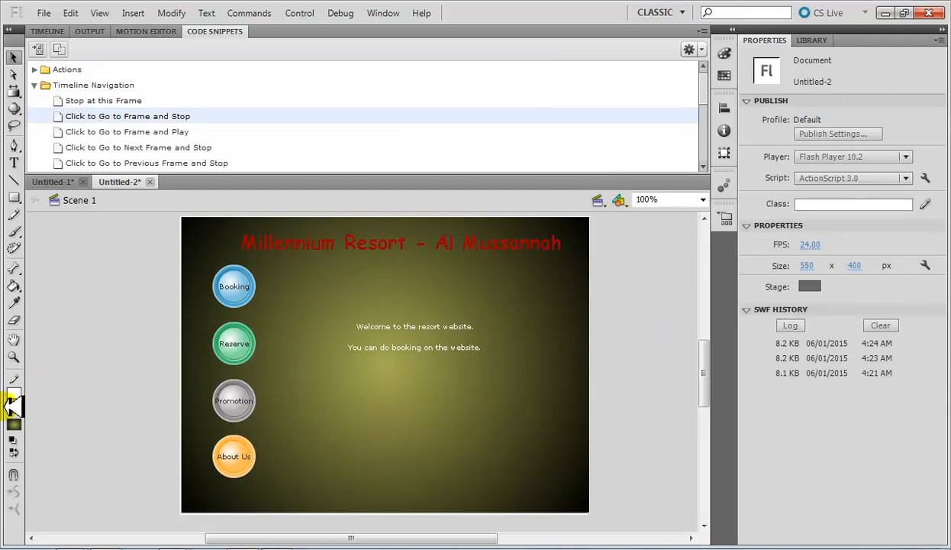
- Delete the grey gradient background fill in frame 3 of the BackGround layer
click(57, 32)
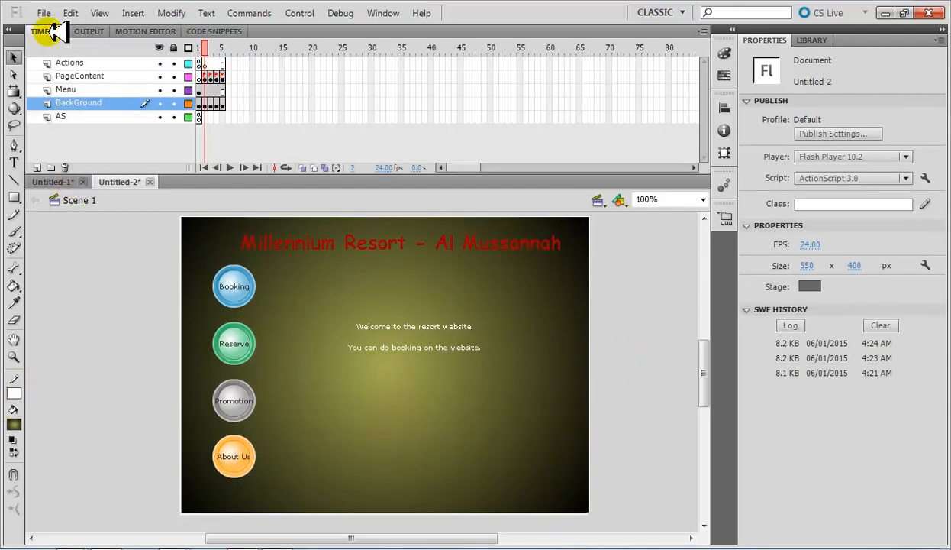
drag(204, 43, 217, 49)
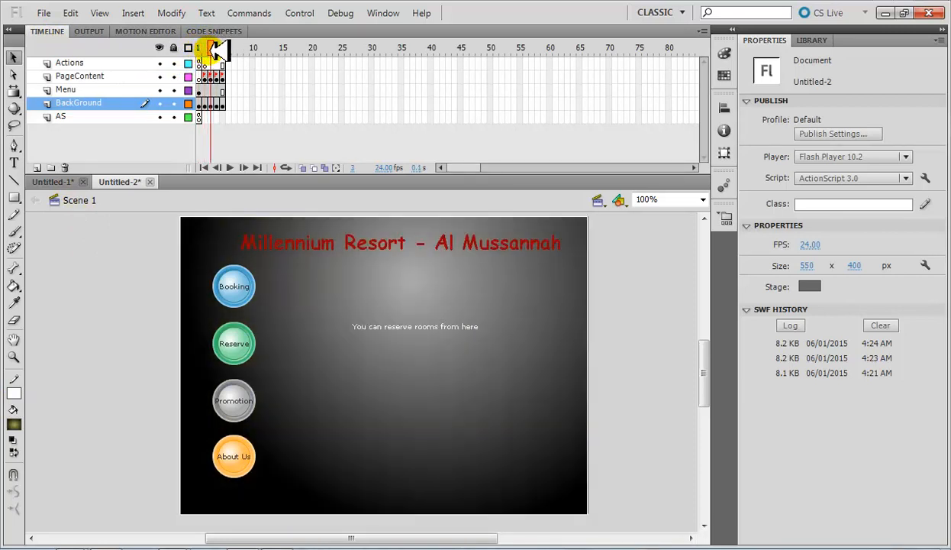
click(212, 104)
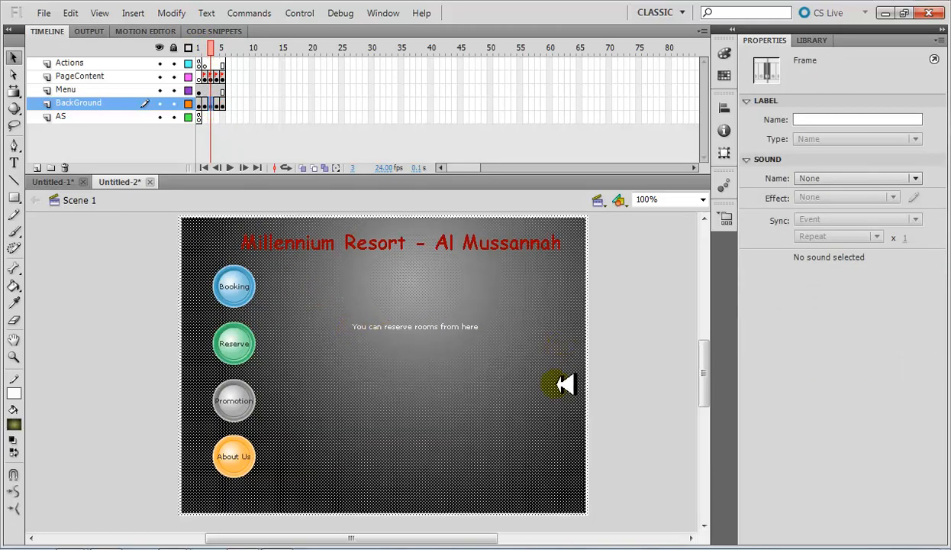
click(547, 409)
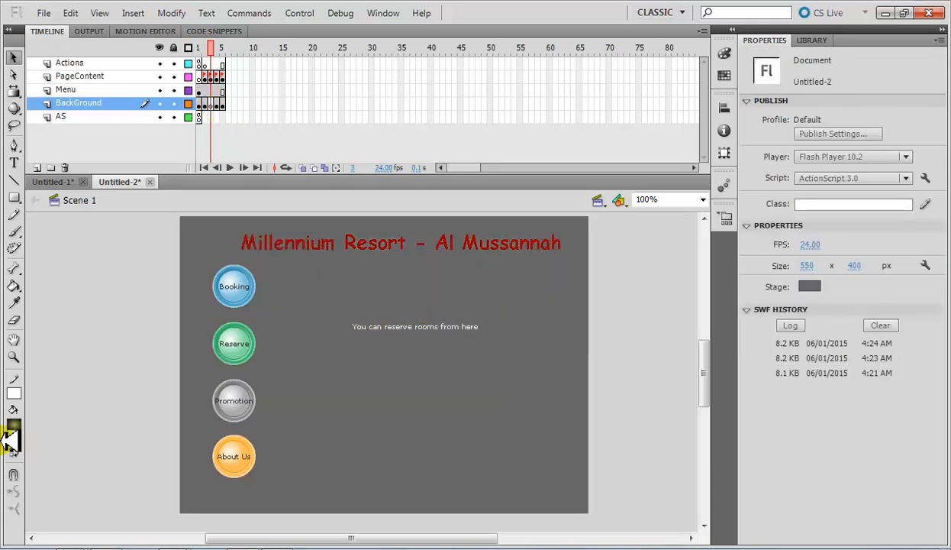
- Draw a blue radial gradient rectangle of about 551 × 399 px over the stage in BackGround frame 3
click(14, 197)
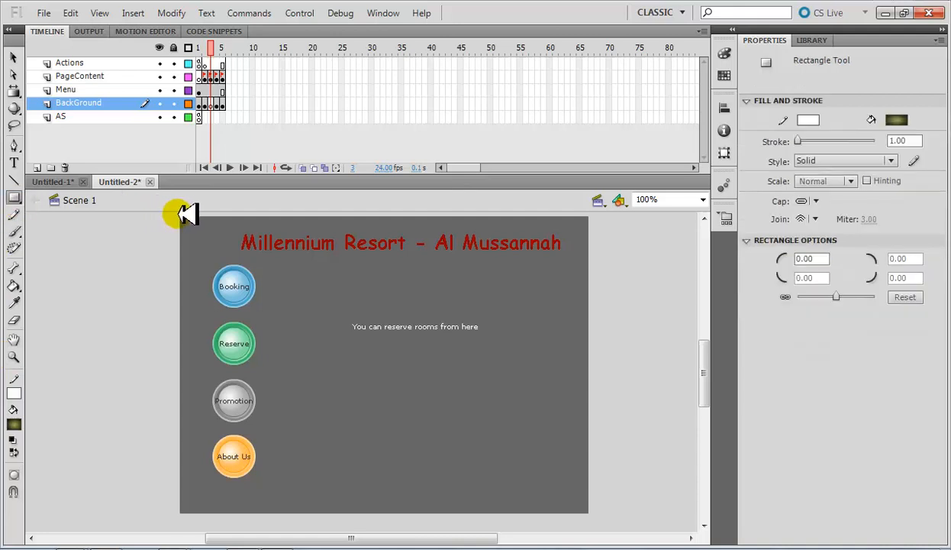
click(14, 425)
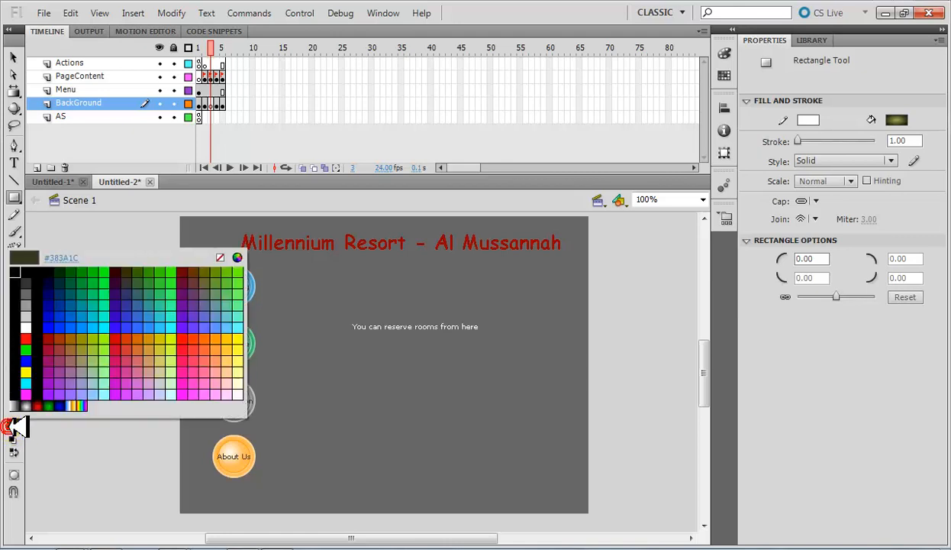
click(65, 407)
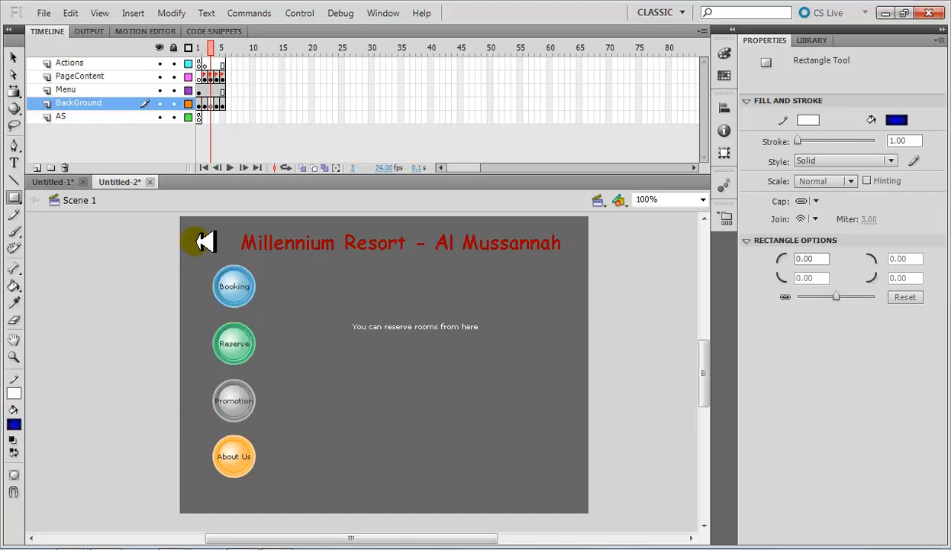
drag(180, 216, 596, 508)
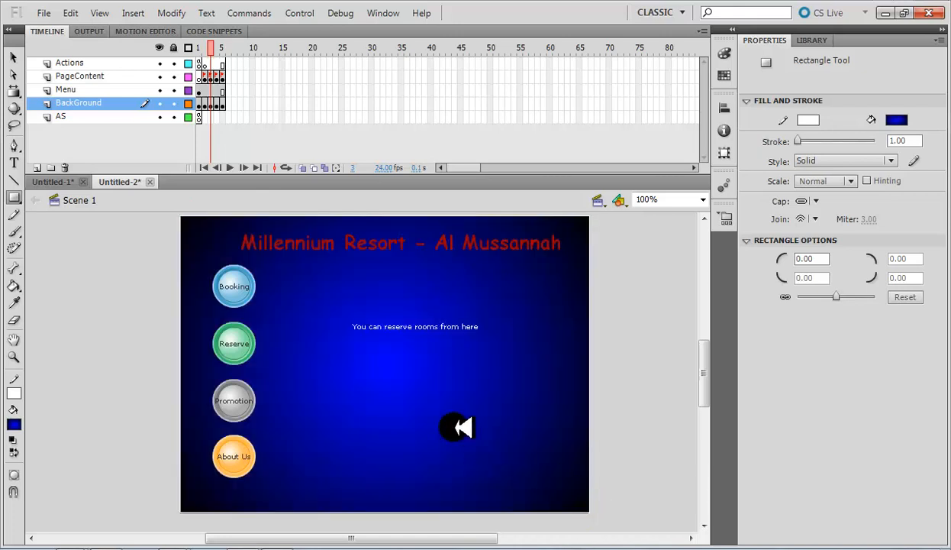
- Select the blue background fill and recolour the blue stop of its radial gradient to grey 989898
click(13, 57)
click(370, 367)
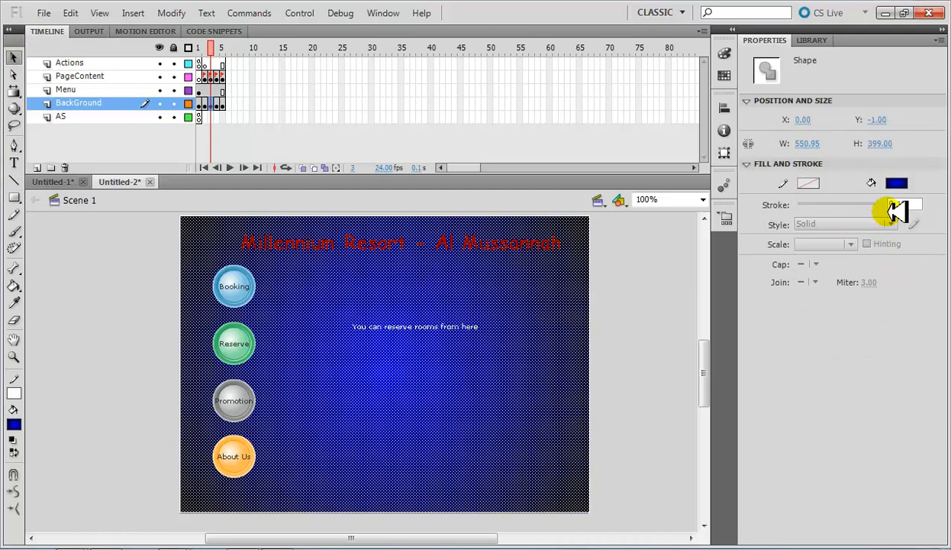
click(724, 54)
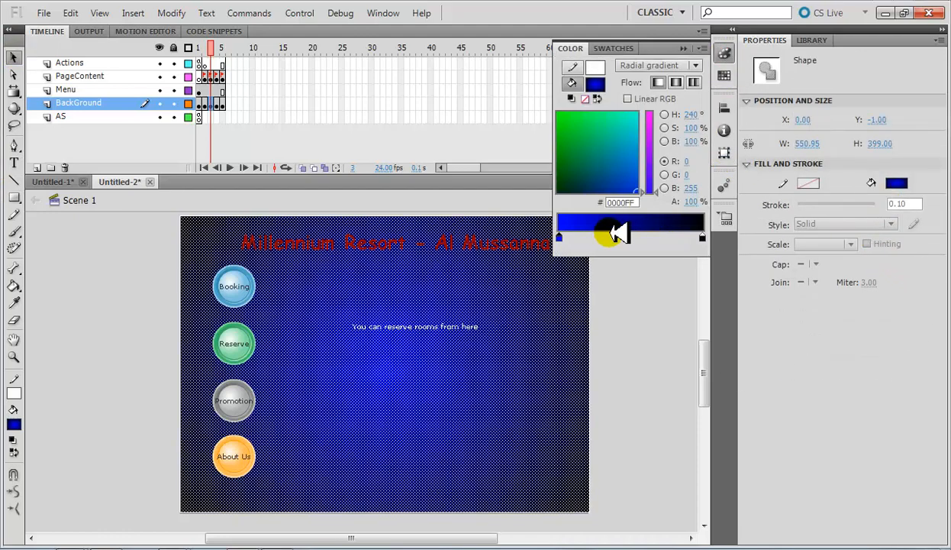
click(561, 238)
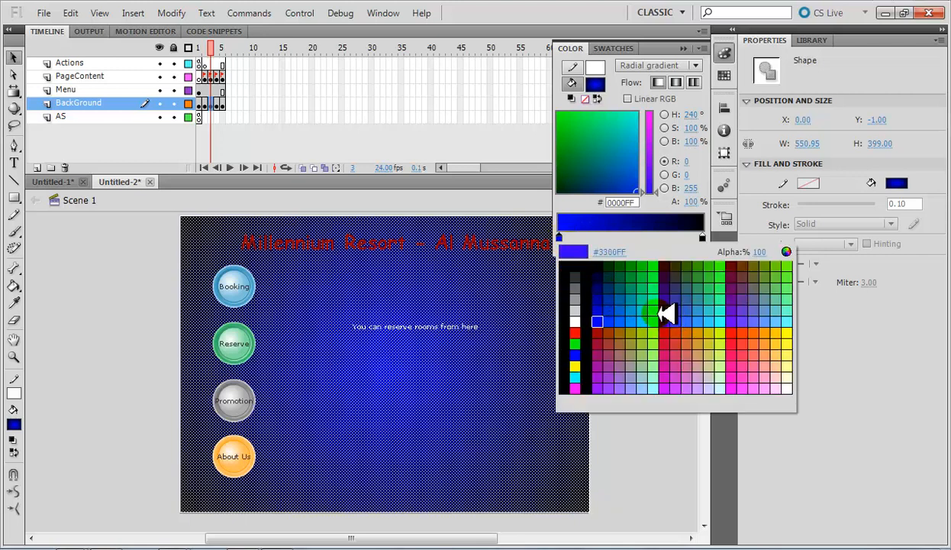
click(644, 369)
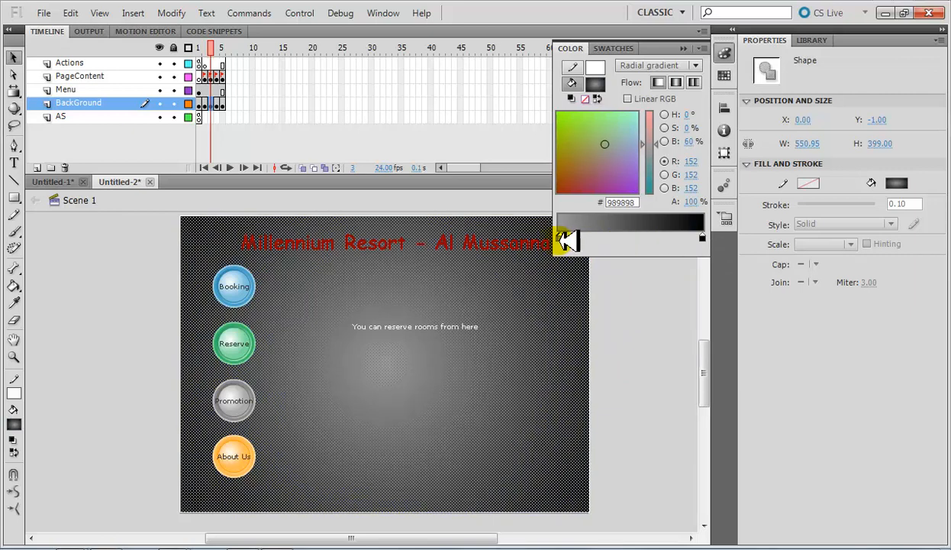
- Apply 996699 at the inner end of the background gradient and 993333 to its black stop, and deselect the shape
click(562, 237)
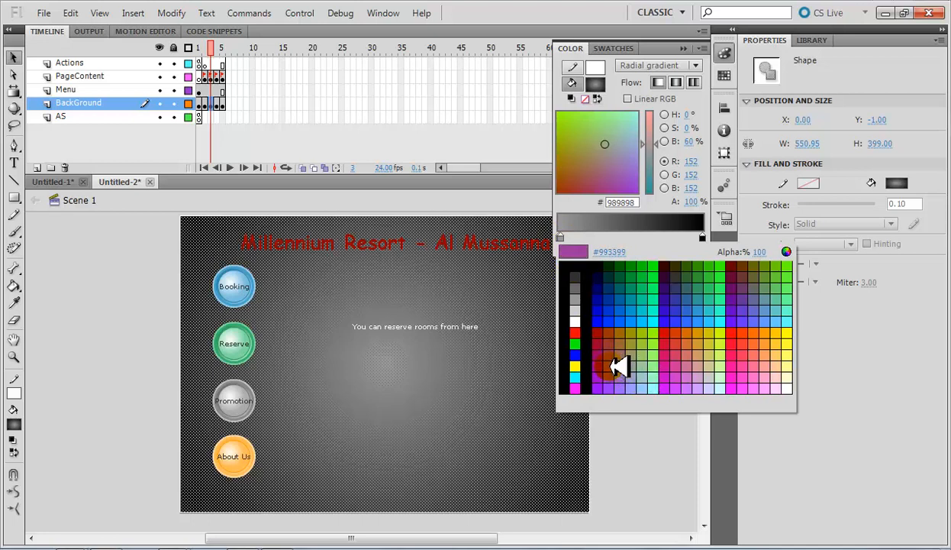
click(621, 367)
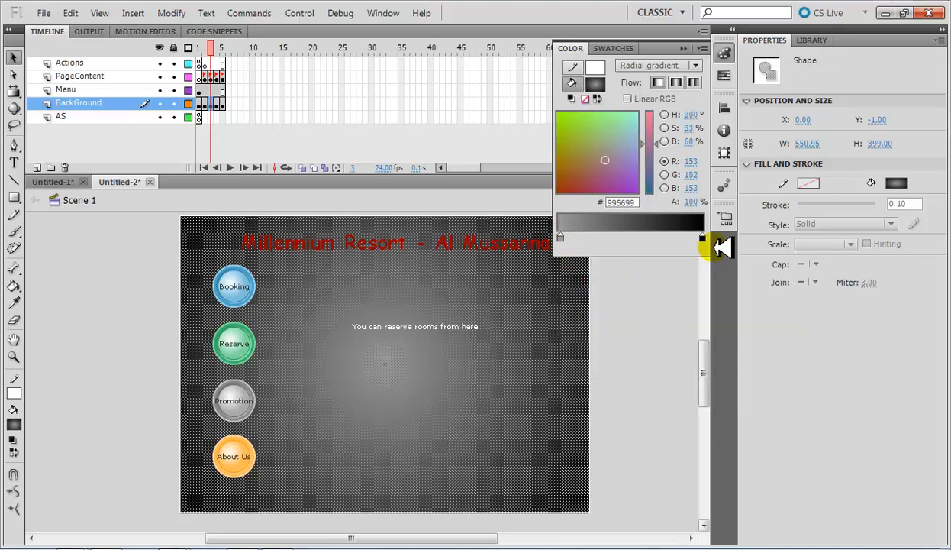
click(703, 238)
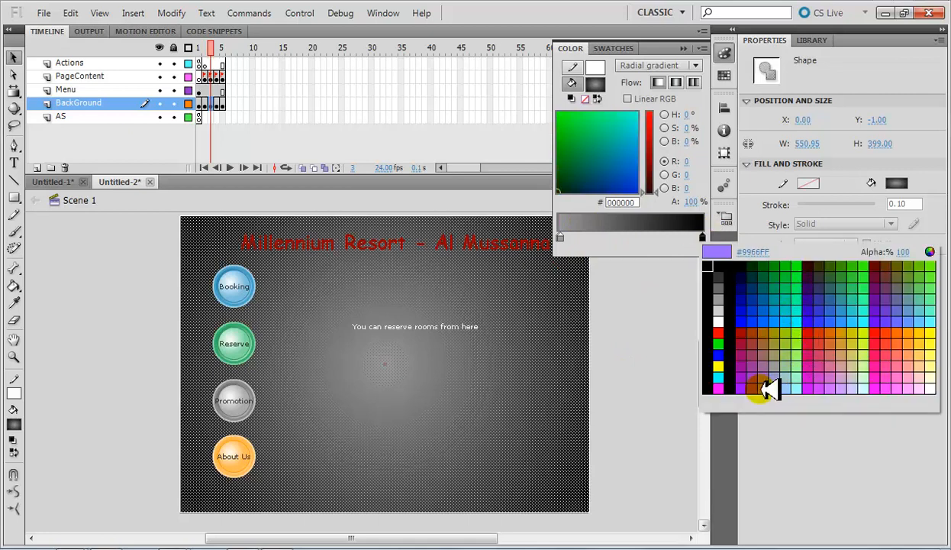
click(746, 342)
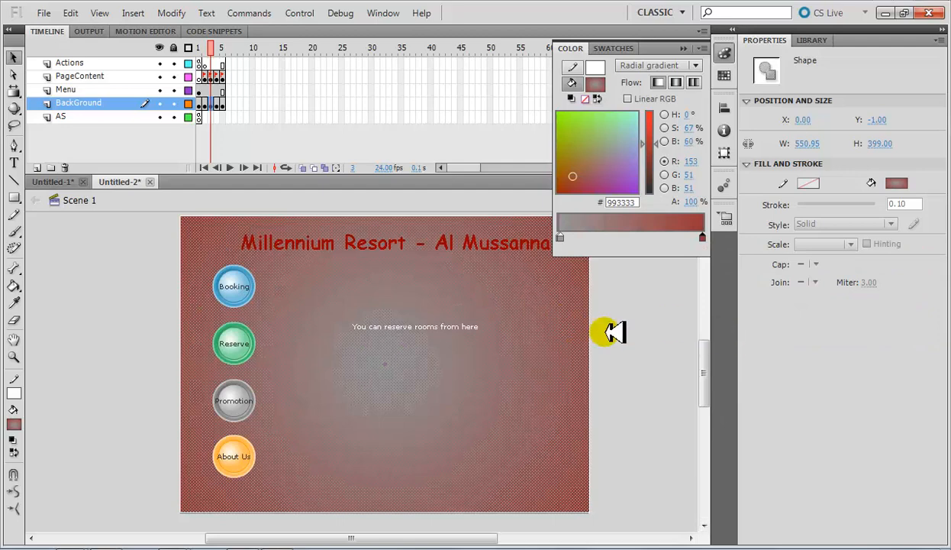
click(636, 268)
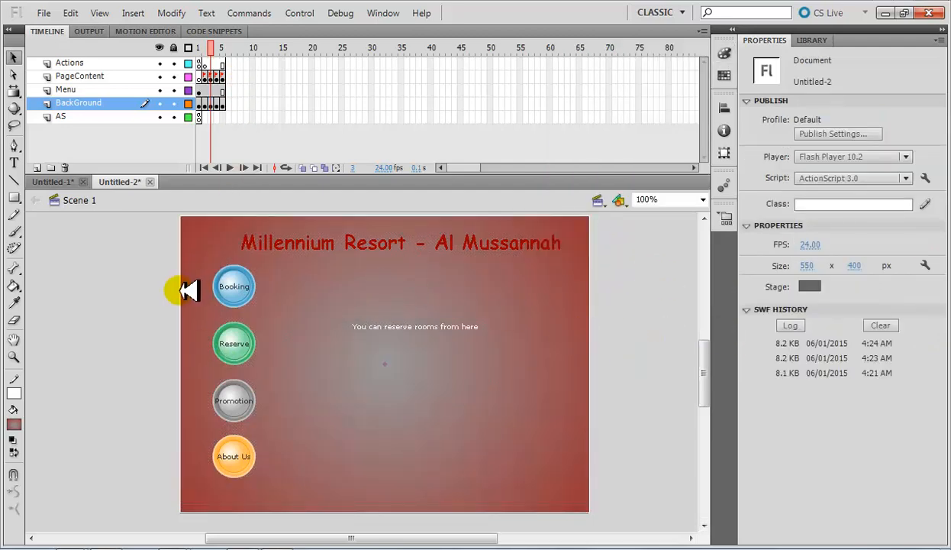
- Test the movie and check the page backgrounds through the Booking, Reserve and Promotion buttons
key(ctrl+Return)
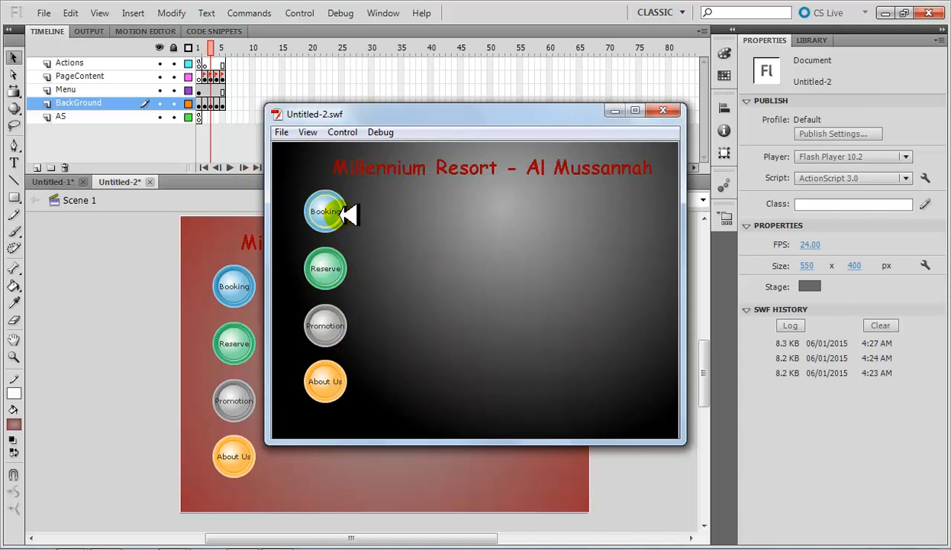
click(344, 215)
click(340, 264)
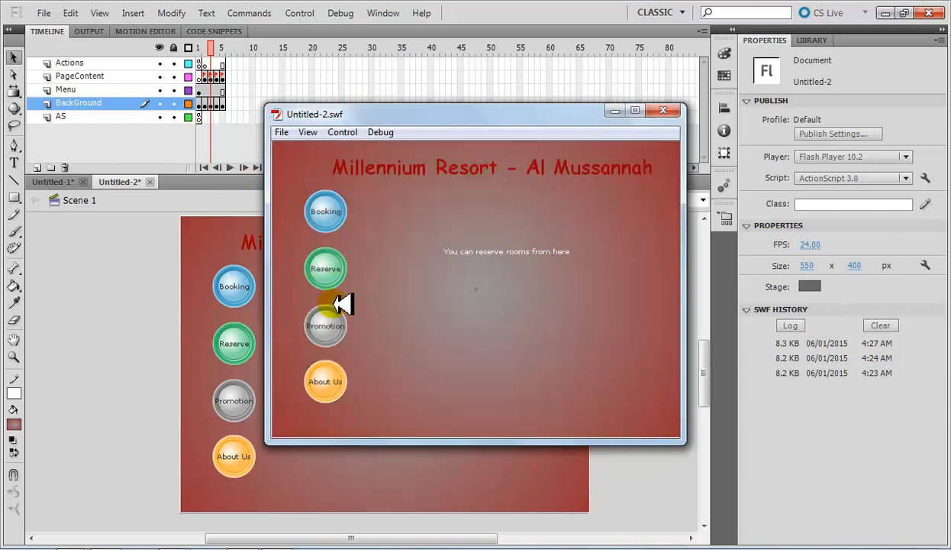
click(336, 321)
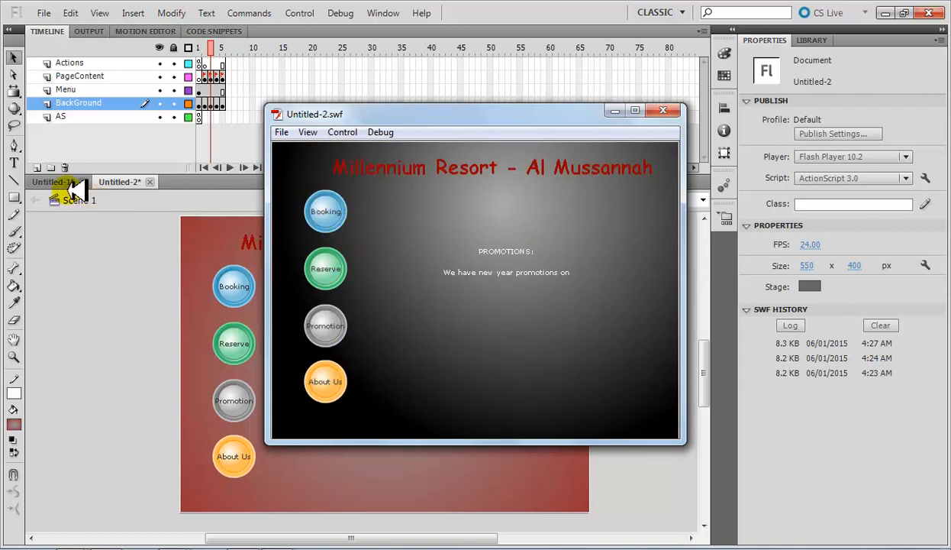
click(342, 268)
click(341, 319)
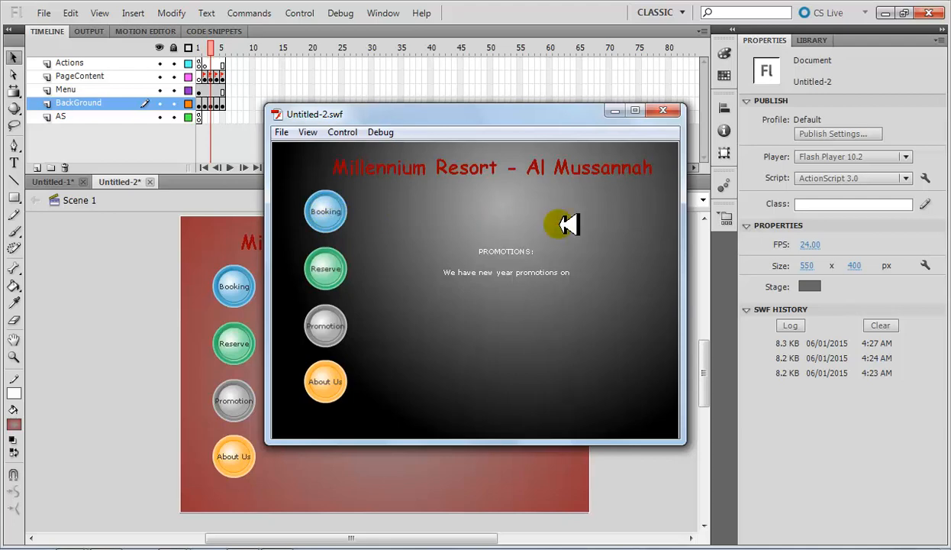
- Move and enlarge the movie preview window to examine the stage area within it, and close the preview
drag(522, 121, 391, 42)
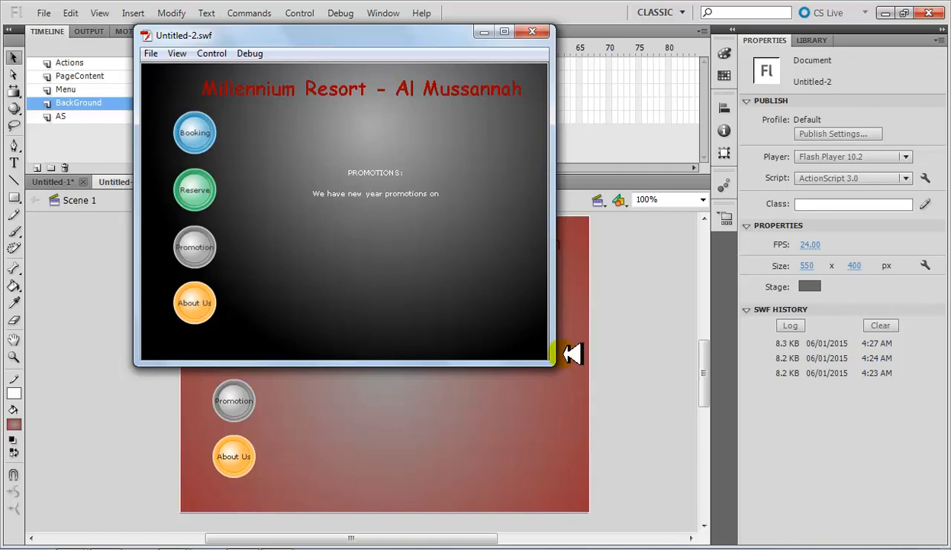
drag(556, 364, 670, 443)
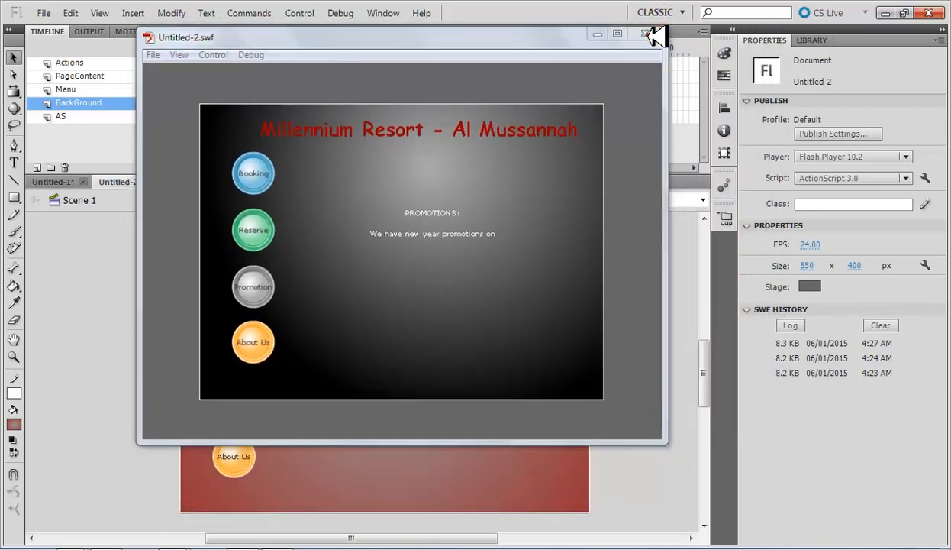
click(645, 35)
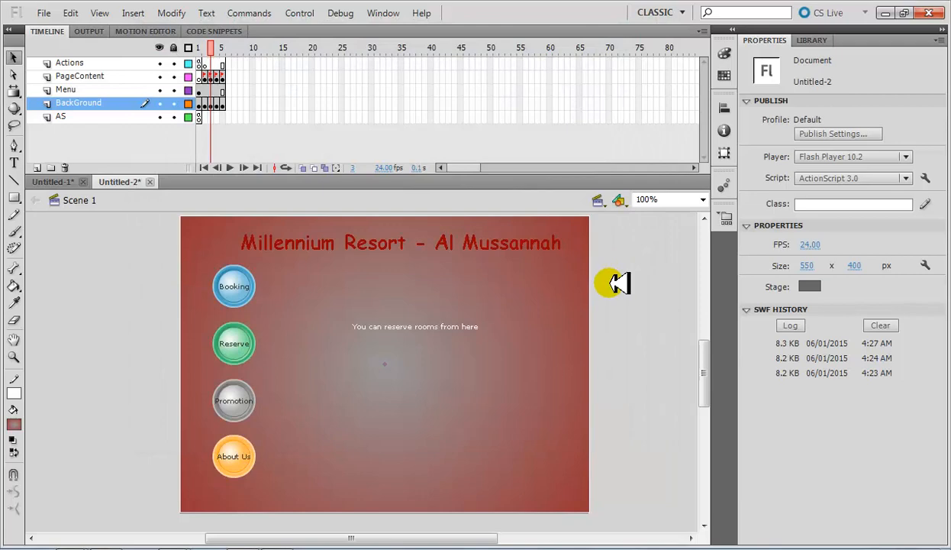
right_click(485, 294)
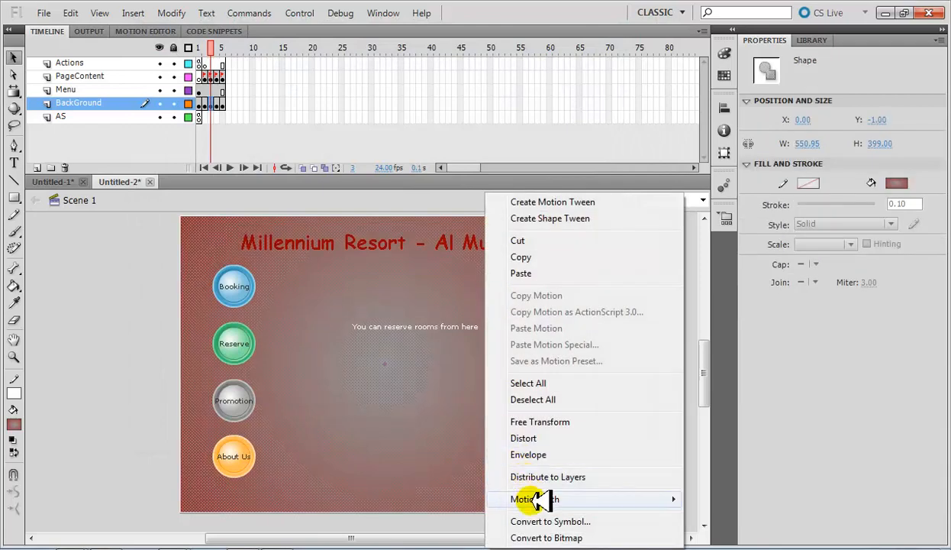
click(90, 360)
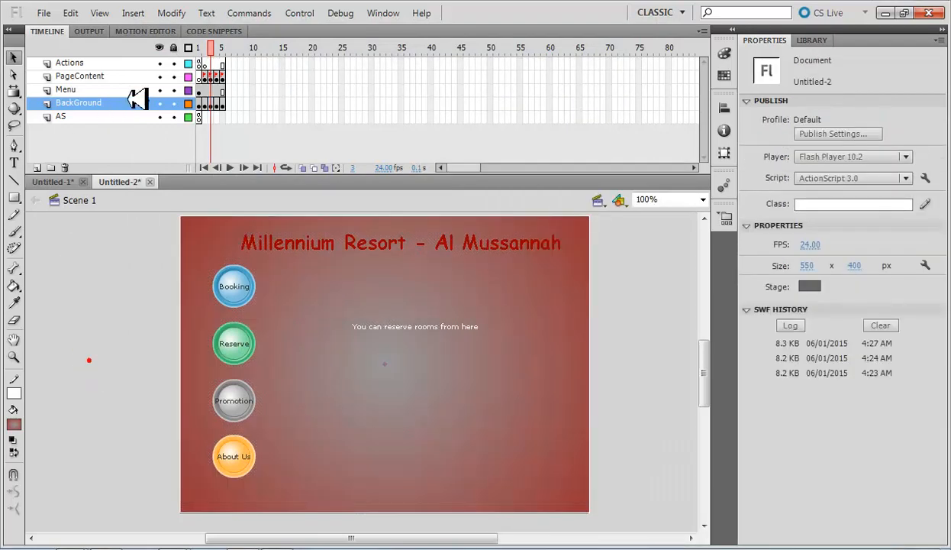
click(198, 64)
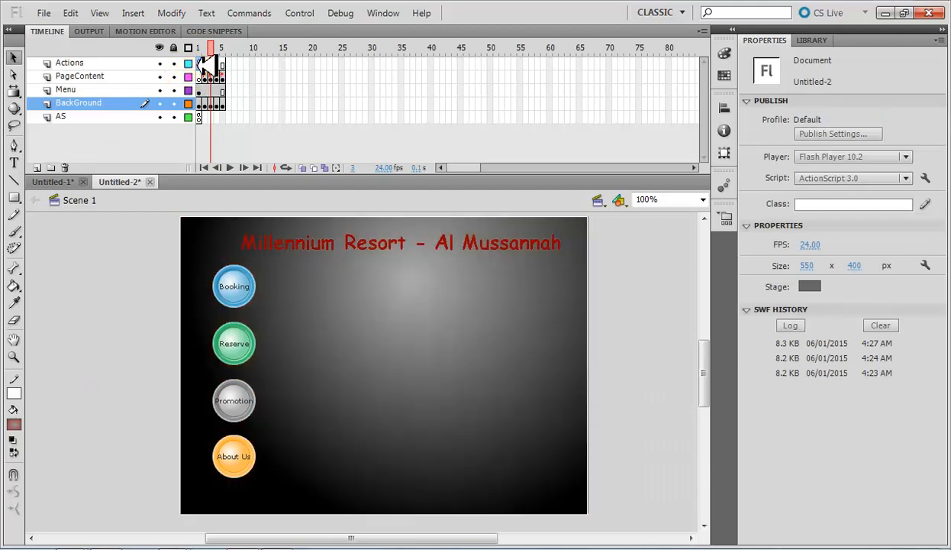
click(200, 65)
right_click(452, 360)
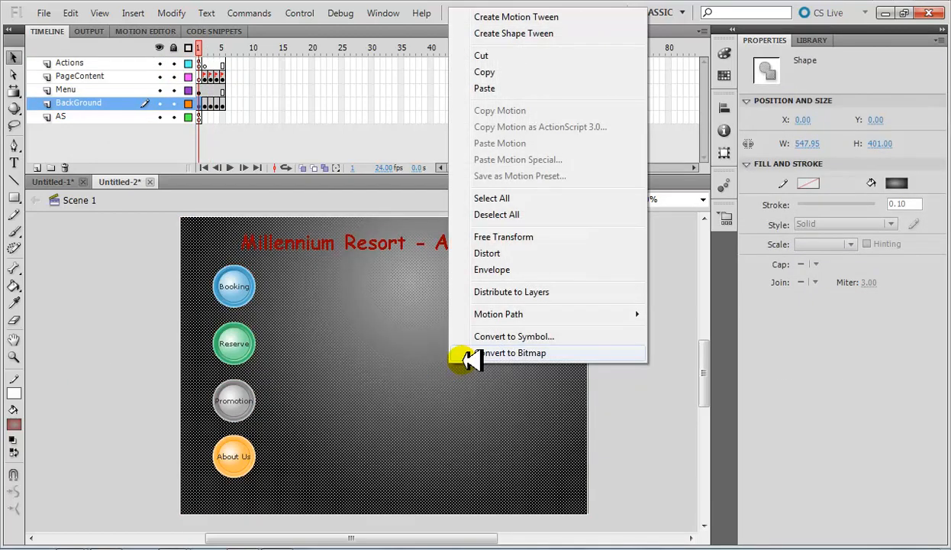
click(628, 408)
right_click(627, 404)
click(619, 433)
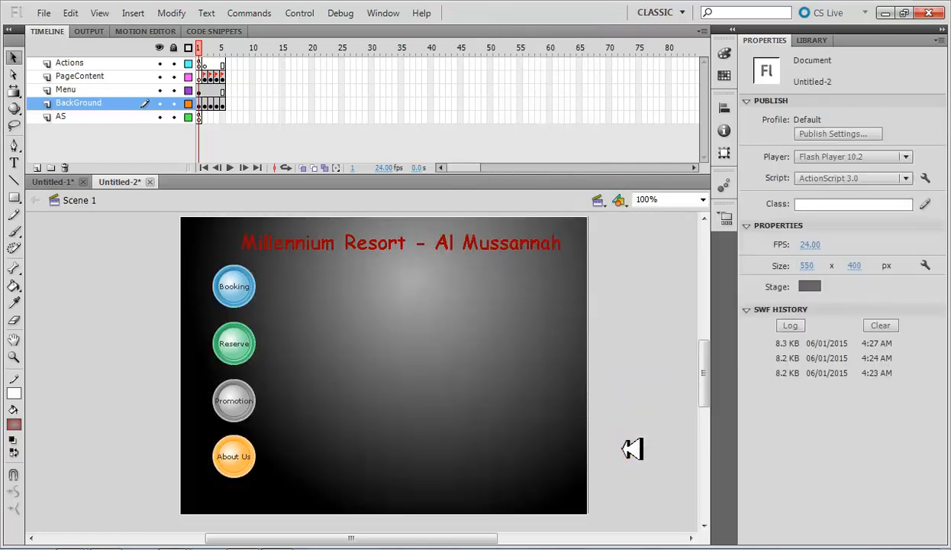
- Set the document dimensions to 650 px wide by 500 px high
right_click(646, 428)
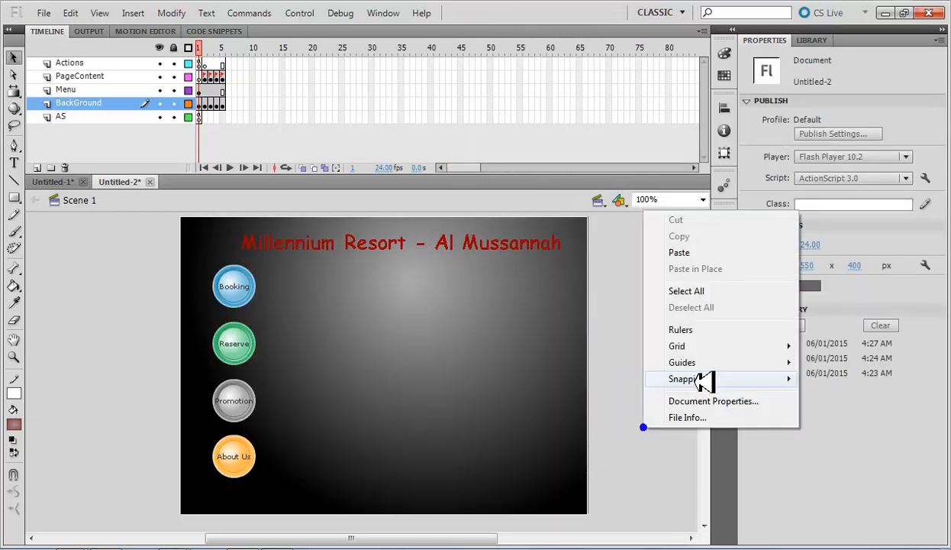
click(683, 396)
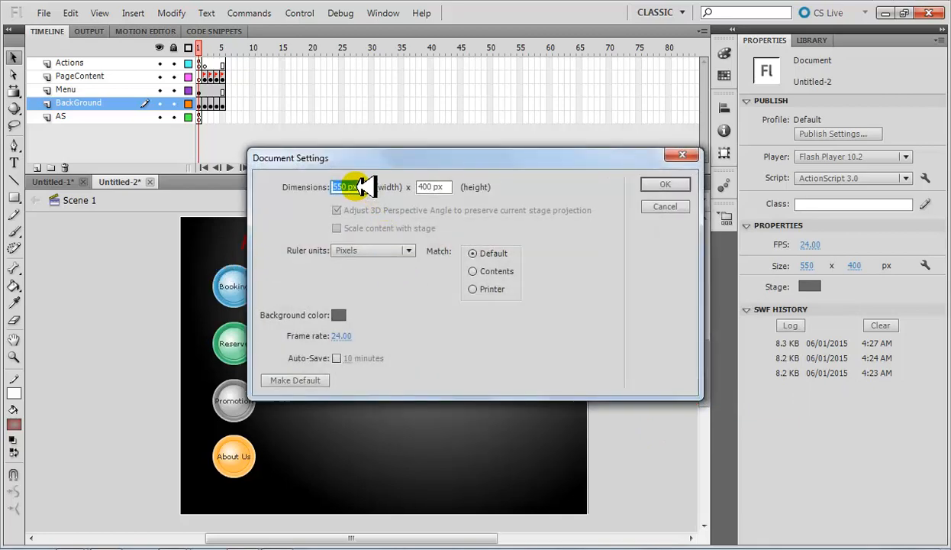
text(650)
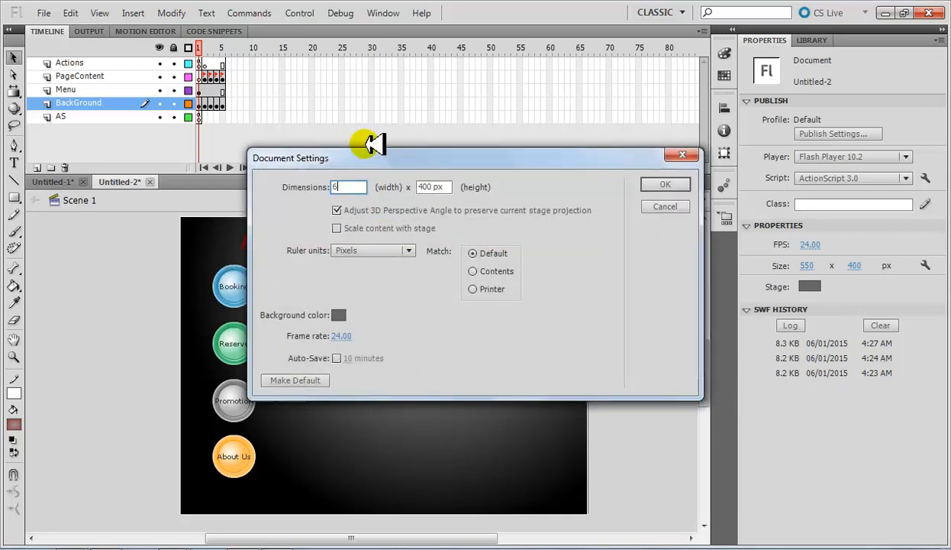
key(Tab)
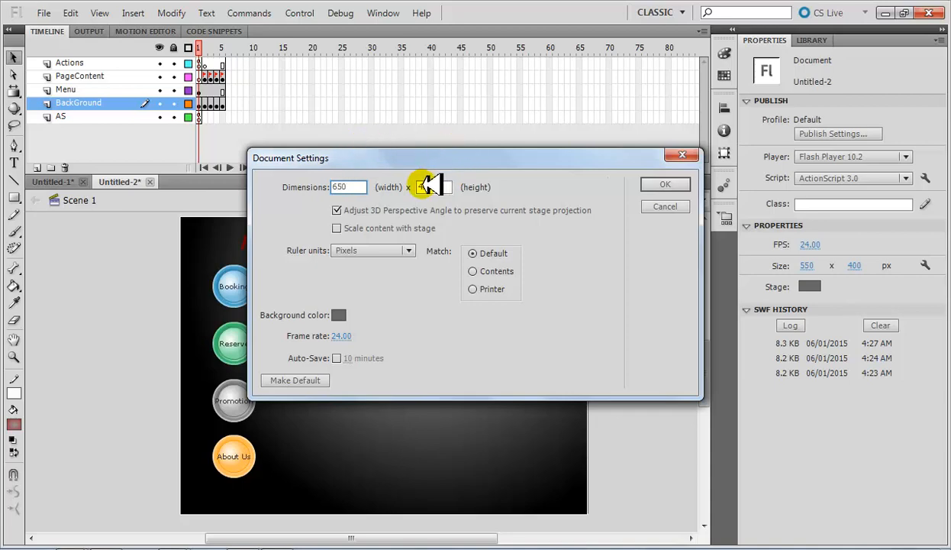
drag(424, 185, 400, 187)
text(5)
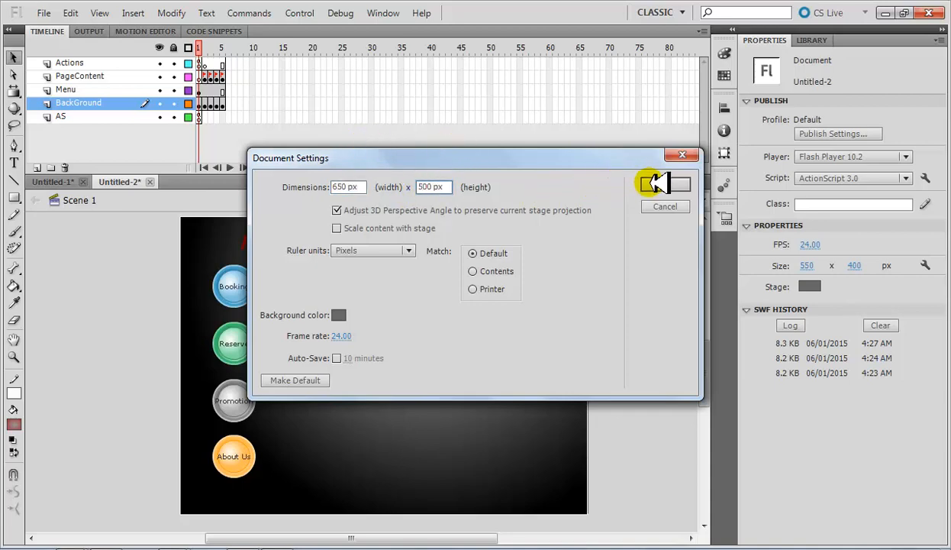
click(649, 185)
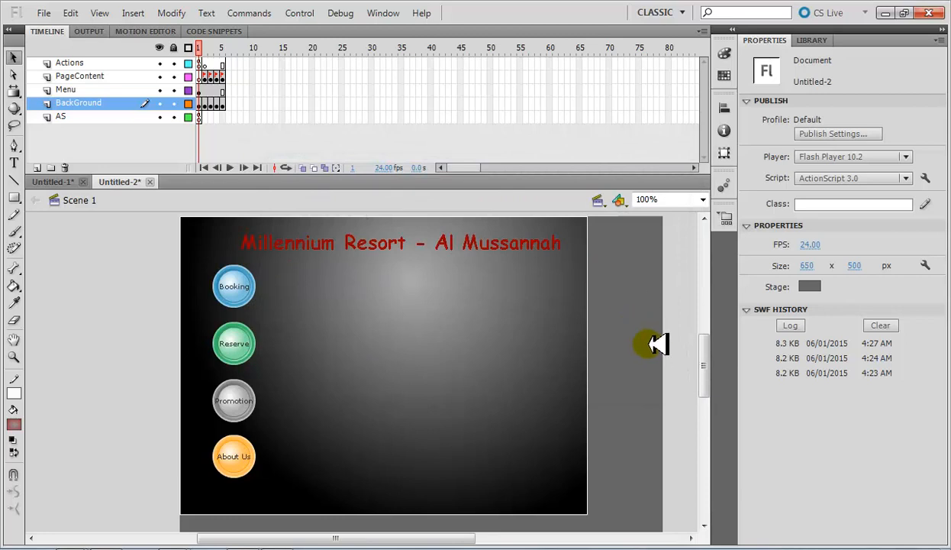
- Undo the last change to the document dimensions and leave the stage artwork deselected
mouse_move(713, 351)
mouse_down()
mouse_move(713, 382)
mouse_move(713, 352)
mouse_up()
key(ctrl+z)
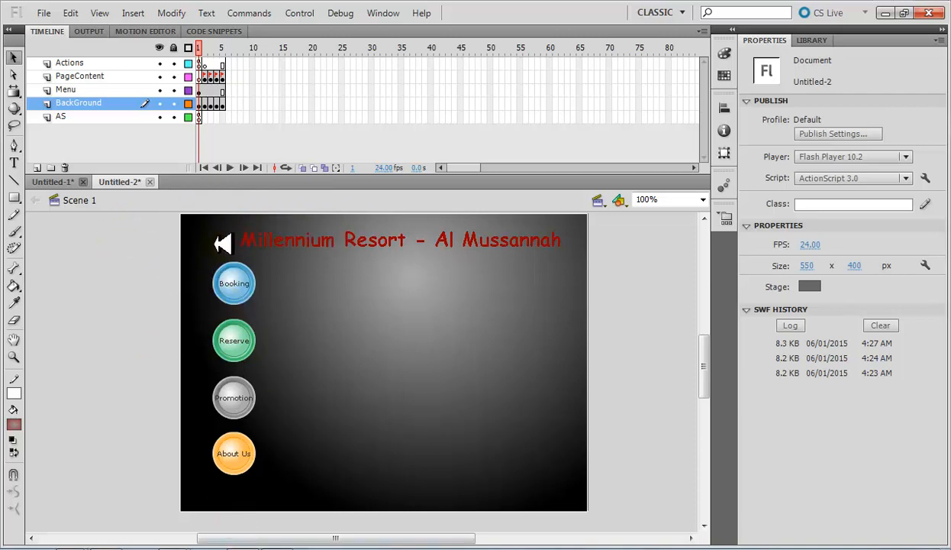
drag(218, 242, 592, 482)
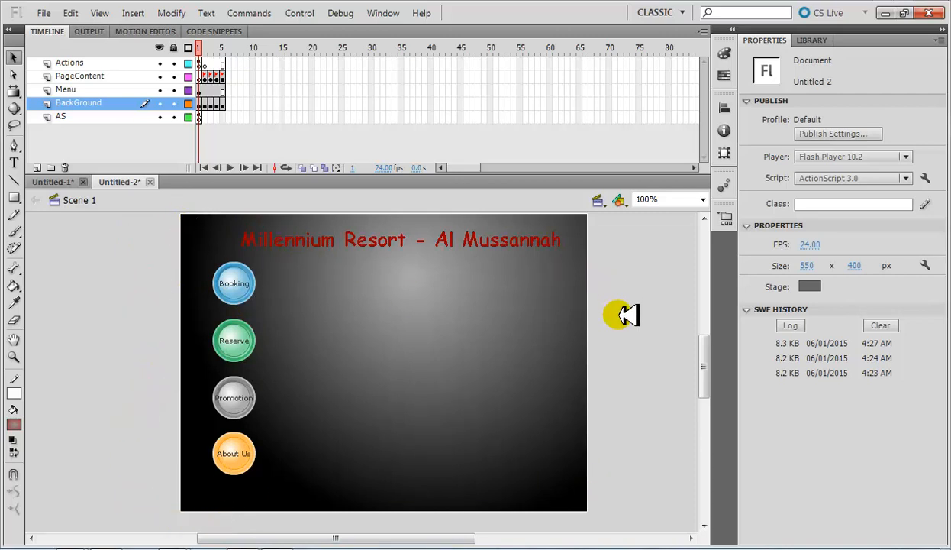
click(673, 323)
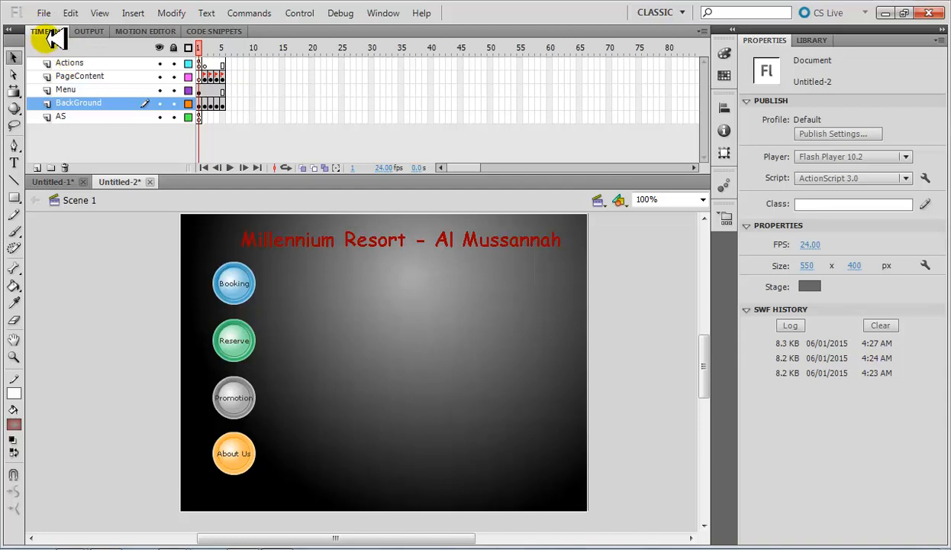
- Save the document as "Flash Buttons" in Flash CS5.5 Document format in the Class Exercises folder
click(43, 12)
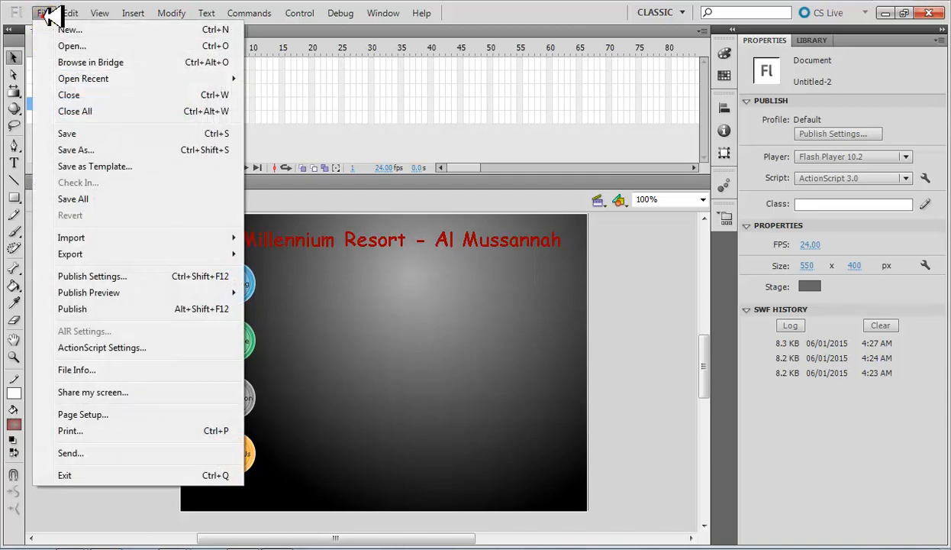
key(Escape)
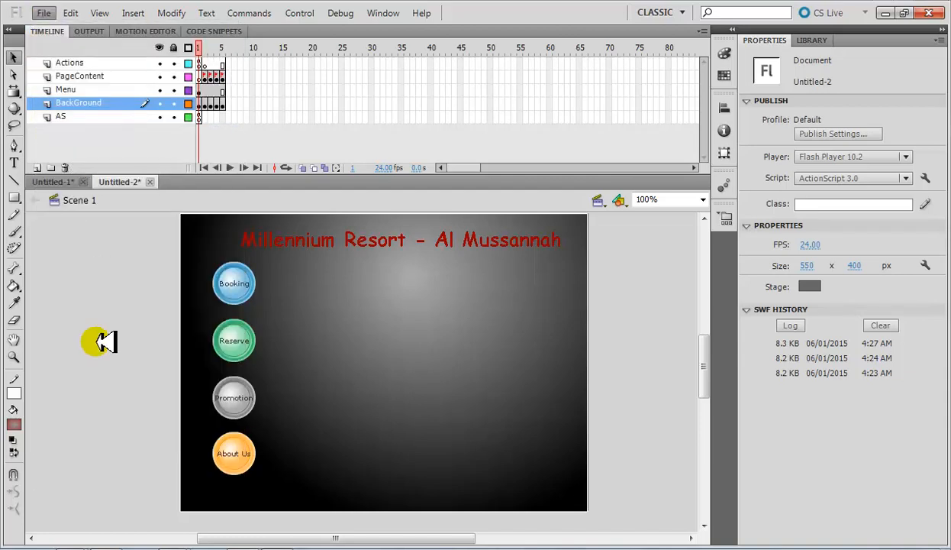
click(93, 342)
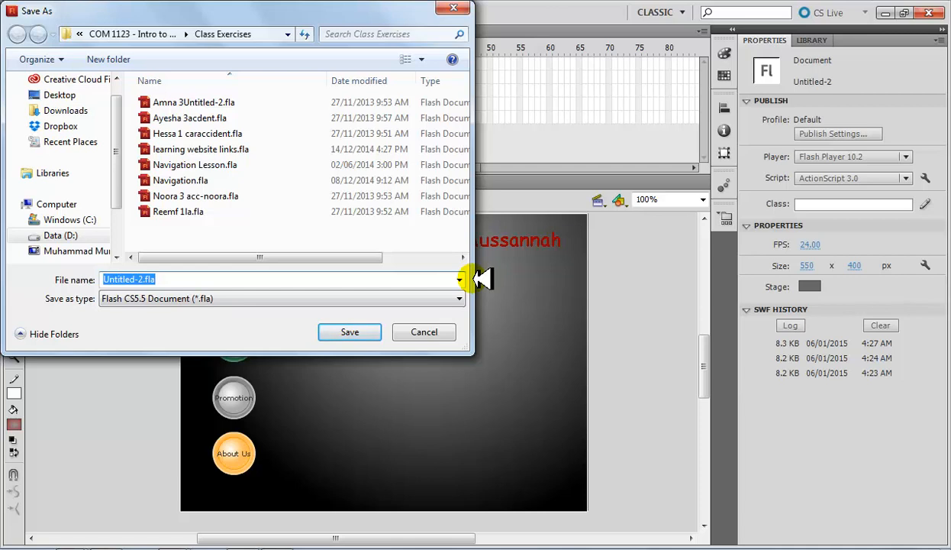
text(Flash)
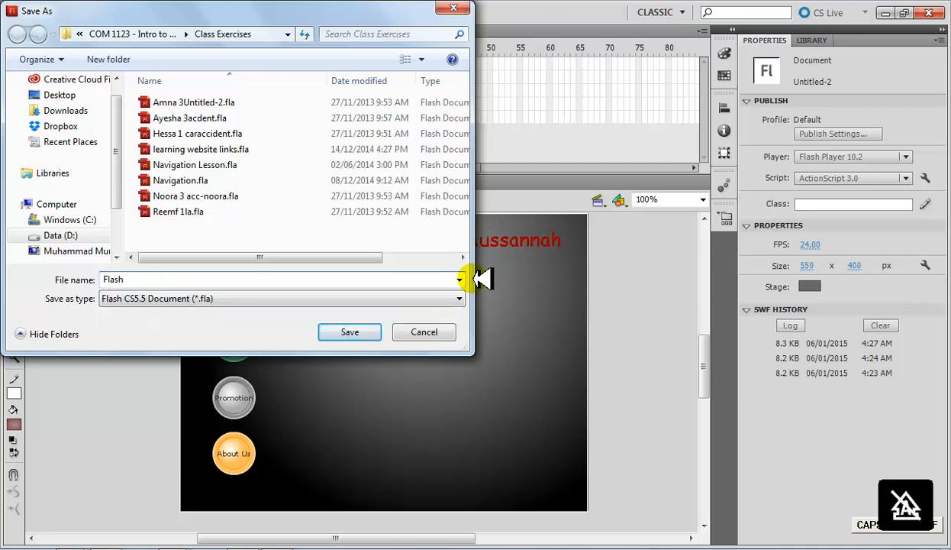
text( Buttons N)
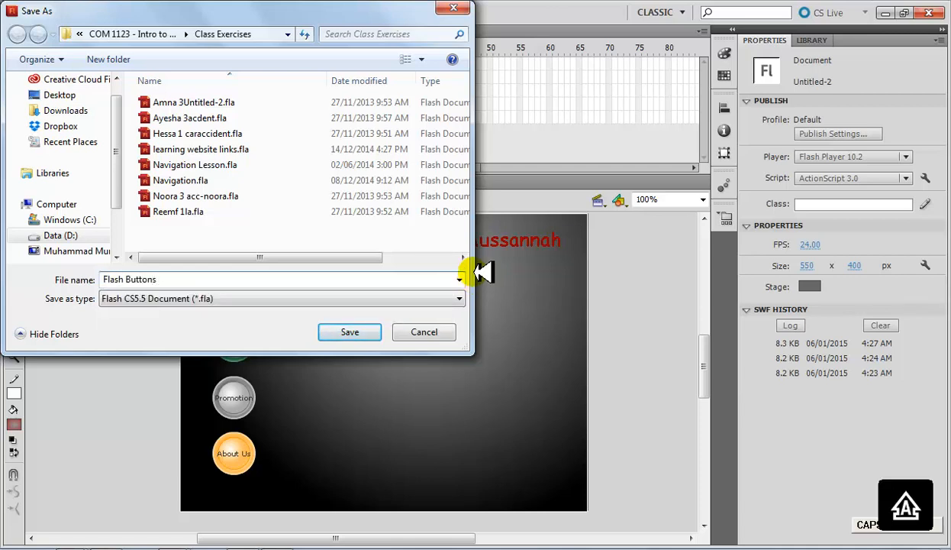
key(BackSpace)
key(BackSpace)
key(Return)
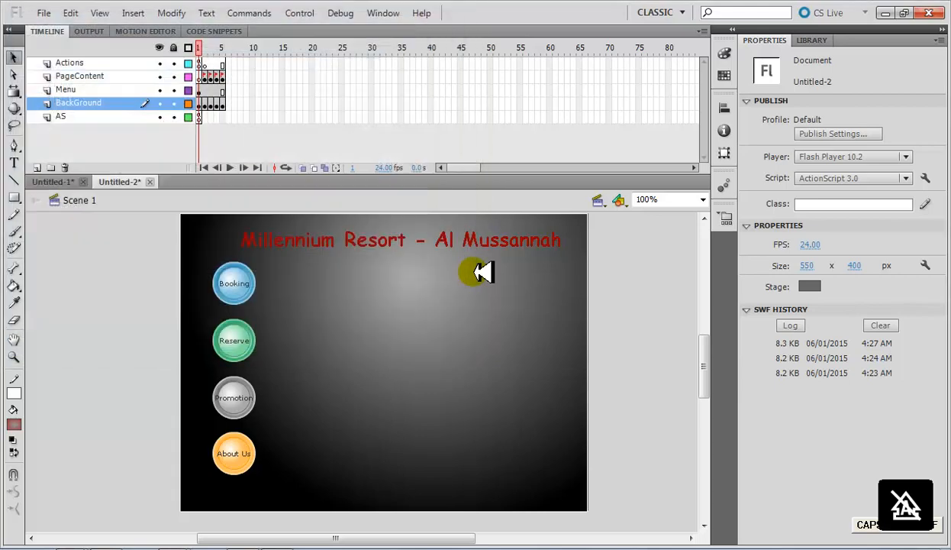